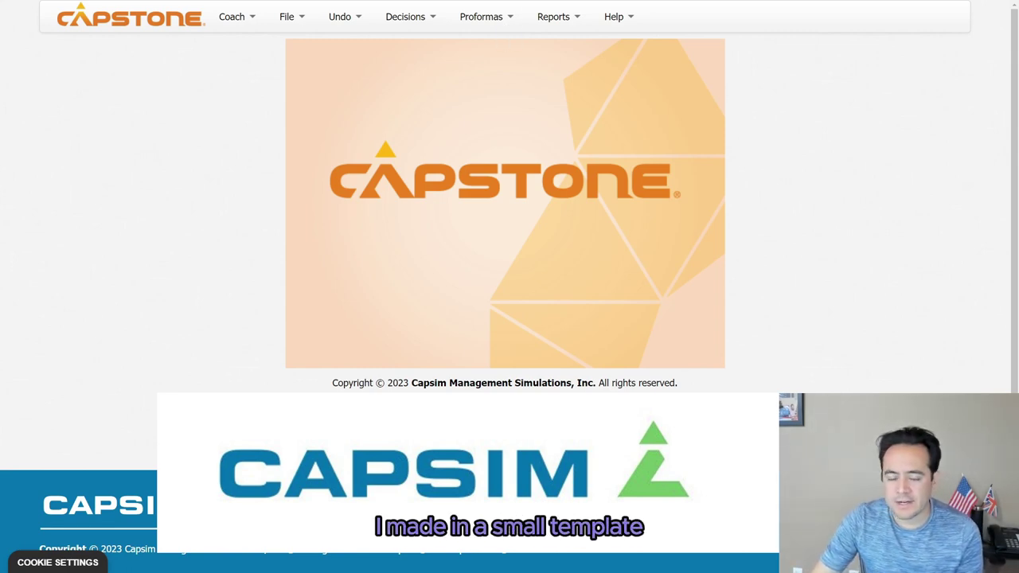
- Switch to the Excel template and examine its segment headings, the Round 0 to Round 8 labels and the Round 0 row
{"action": "left_click_drag", "start_coordinate": [1018, 85], "coordinate": [1018, 140]}
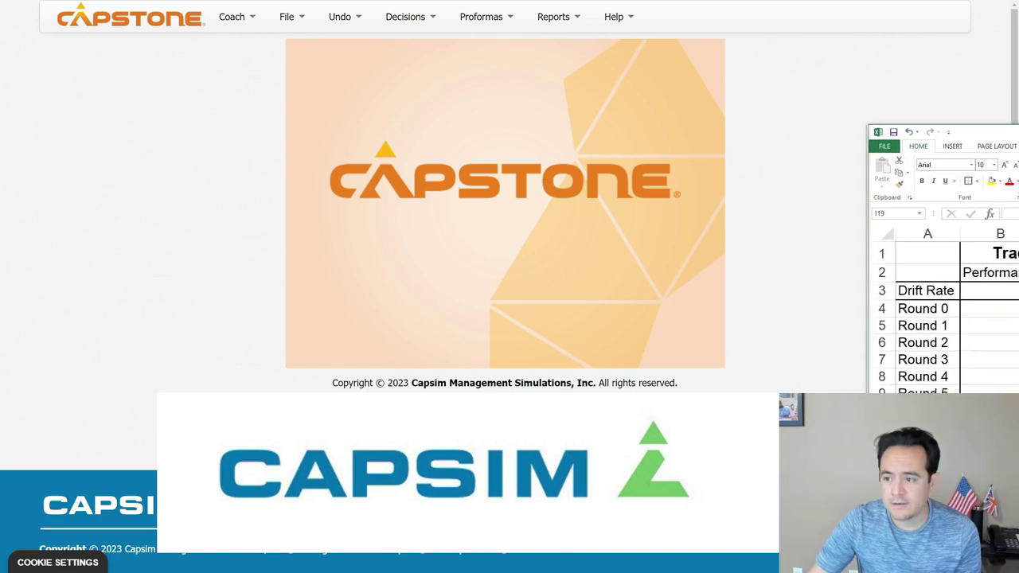
{"action": "left_click_drag", "start_coordinate": [1018, 240], "coordinate": [517, 1]}
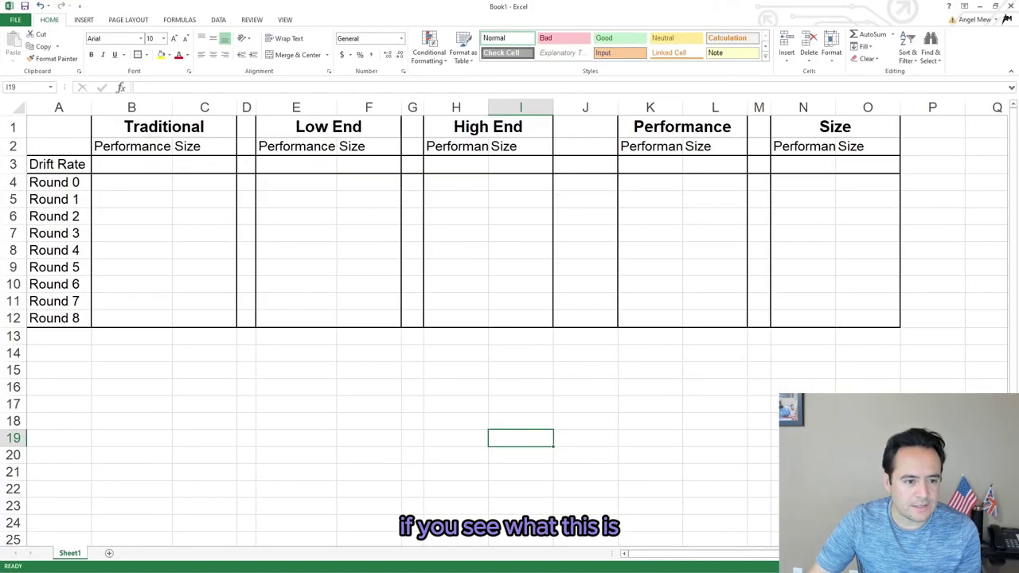
{"action": "left_click_drag", "start_coordinate": [59, 126], "coordinate": [883, 128]}
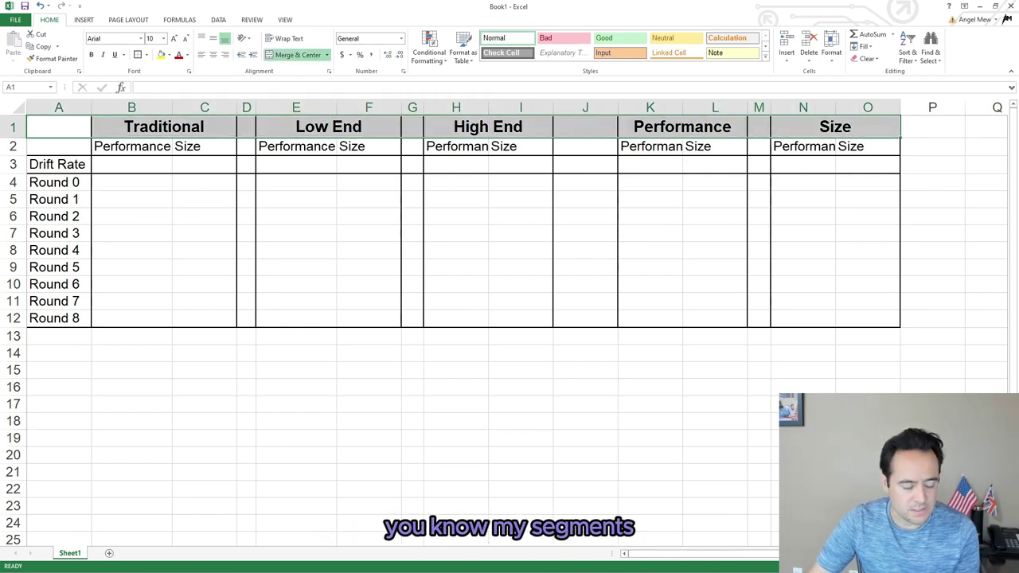
{"action": "left_click_drag", "start_coordinate": [58, 182], "coordinate": [54, 317]}
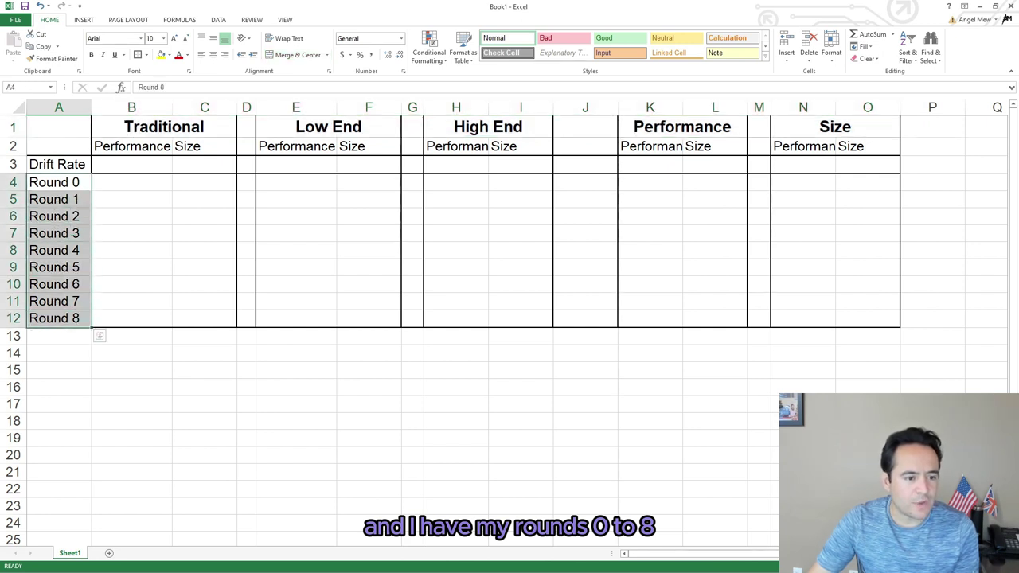
{"action": "left_click_drag", "start_coordinate": [59, 182], "coordinate": [932, 183]}
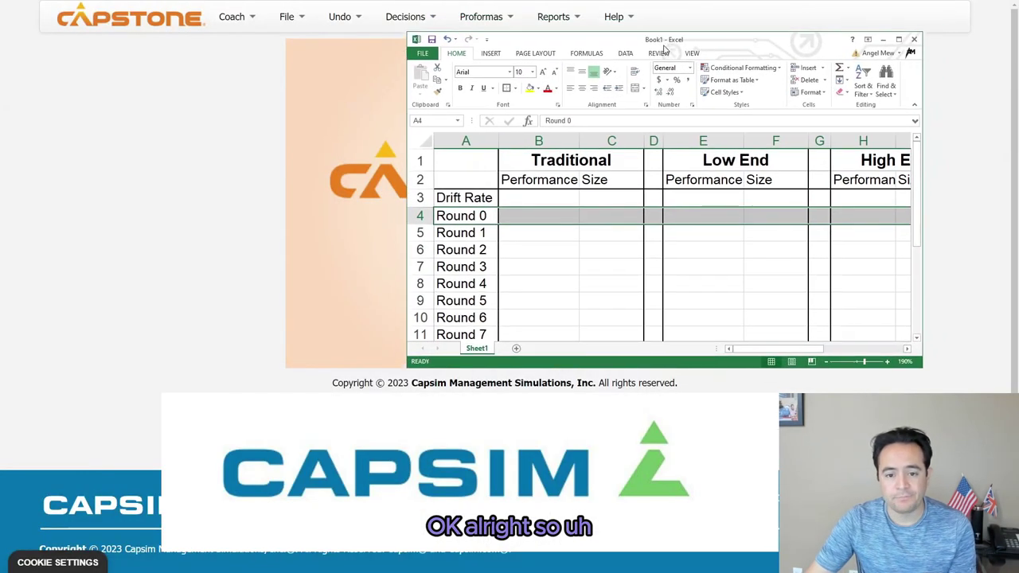
- Open the Traditional Segment report in Capstone and arrange the Excel template beside it, enlarged to show all the round rows
{"action": "left_click_drag", "start_coordinate": [667, 26], "coordinate": [1018, 120]}
{"action": "left_click", "coordinate": [495, 244]}
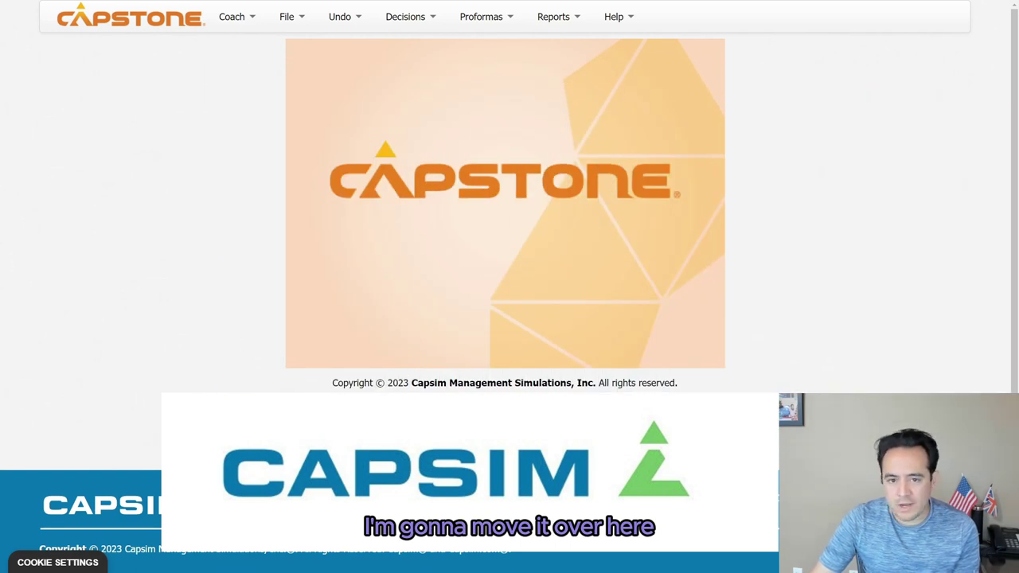
{"action": "left_click", "coordinate": [553, 16]}
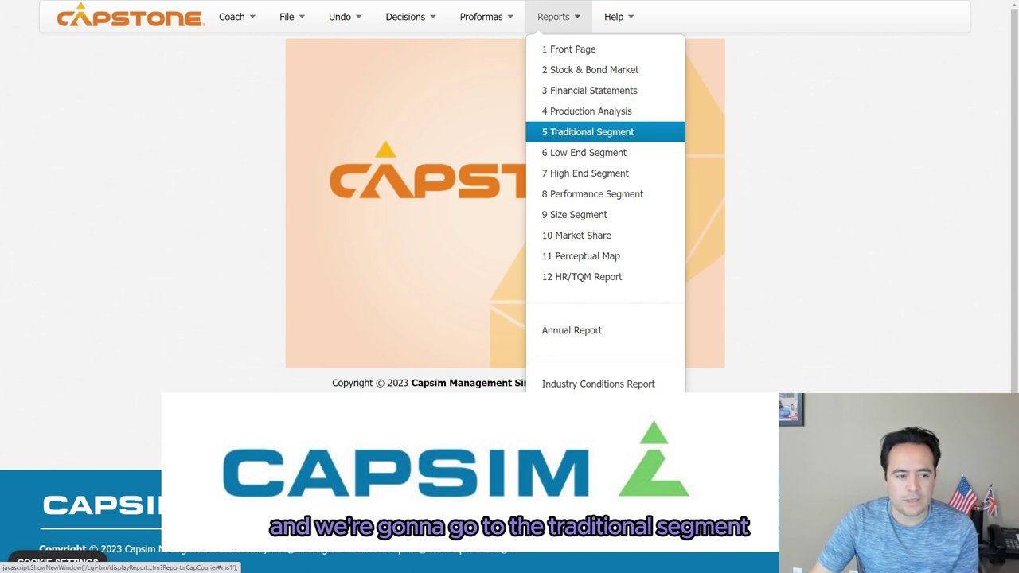
{"action": "left_click", "coordinate": [592, 131]}
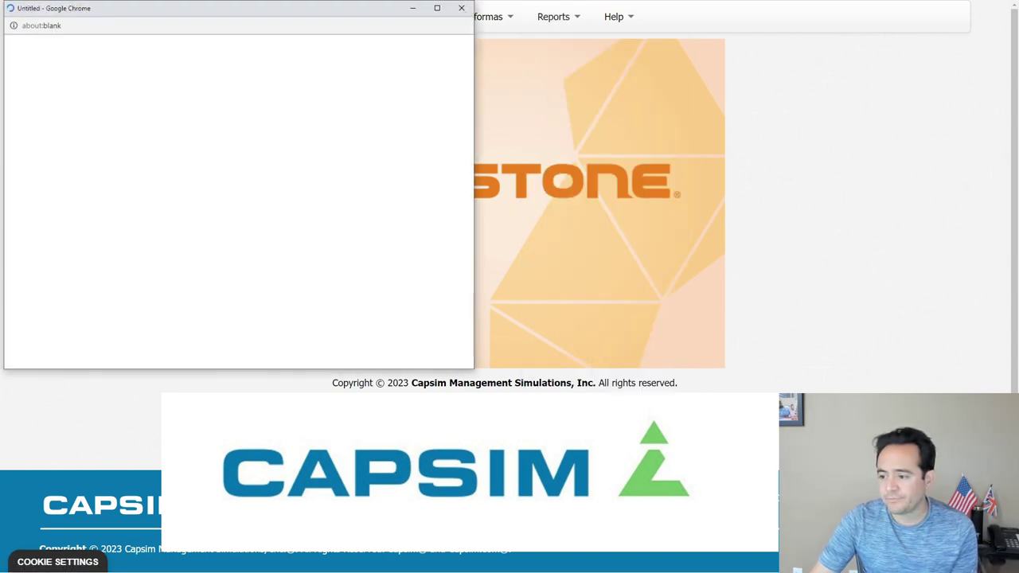
{"action": "left_click_drag", "start_coordinate": [1018, 130], "coordinate": [656, 19]}
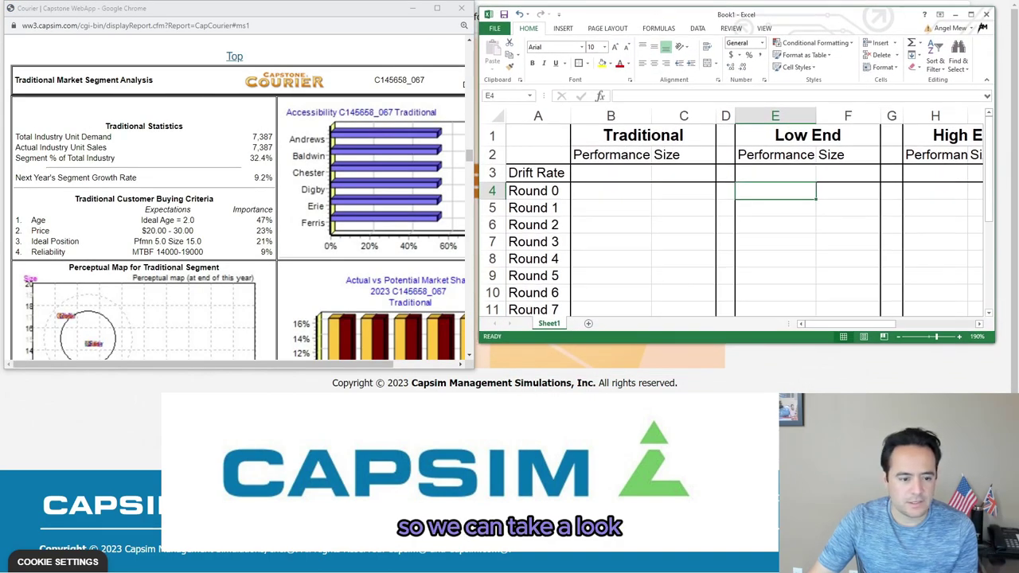
{"action": "left_click_drag", "start_coordinate": [992, 340], "coordinate": [1003, 390]}
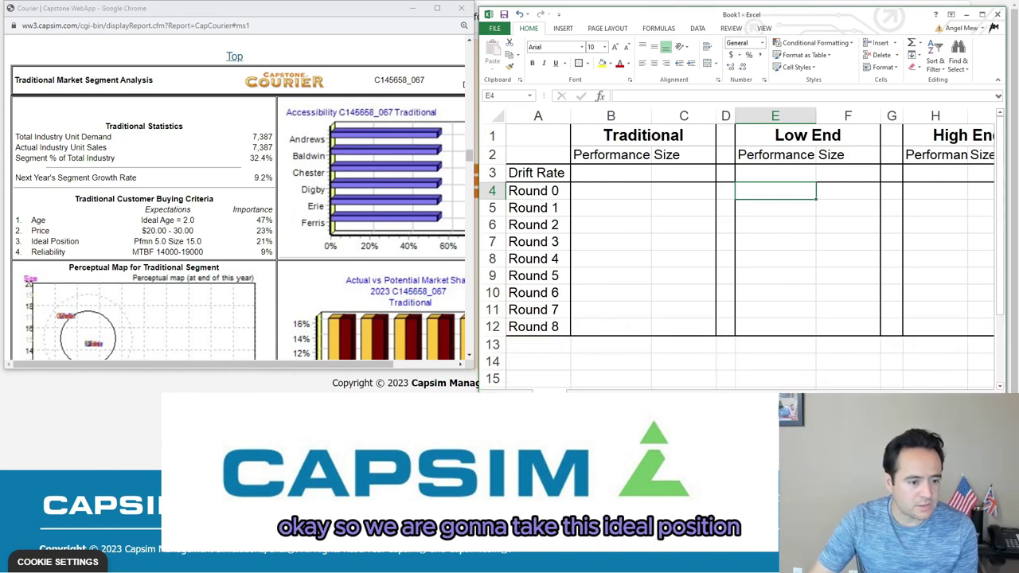
- Enter the Traditional segment's ideal position from the report in its Round 0 row: performance 5 and size 15
{"action": "left_click_drag", "start_coordinate": [32, 241], "coordinate": [201, 241]}
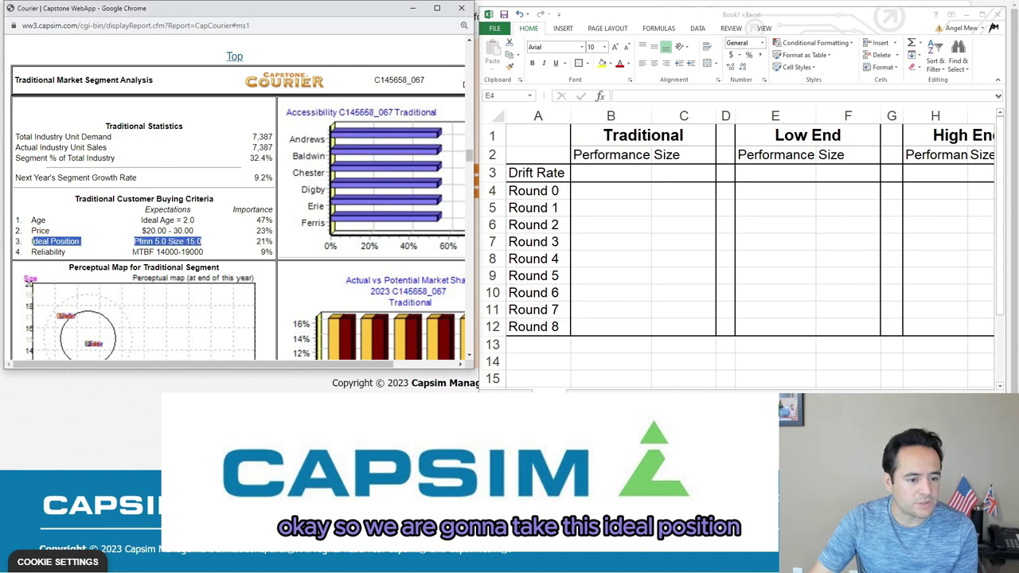
{"action": "left_click", "coordinate": [610, 191]}
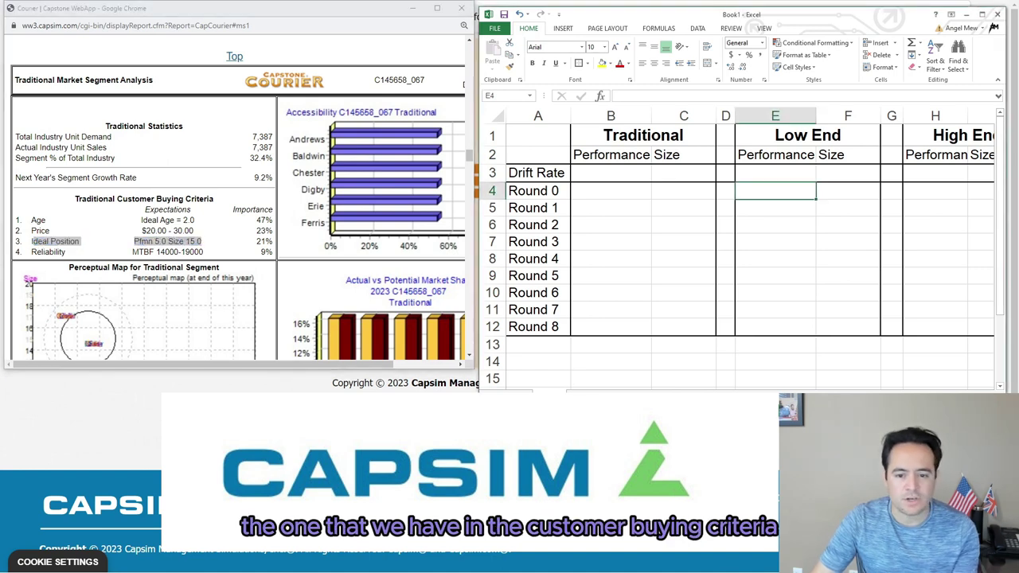
{"action": "left_click", "coordinate": [610, 191]}
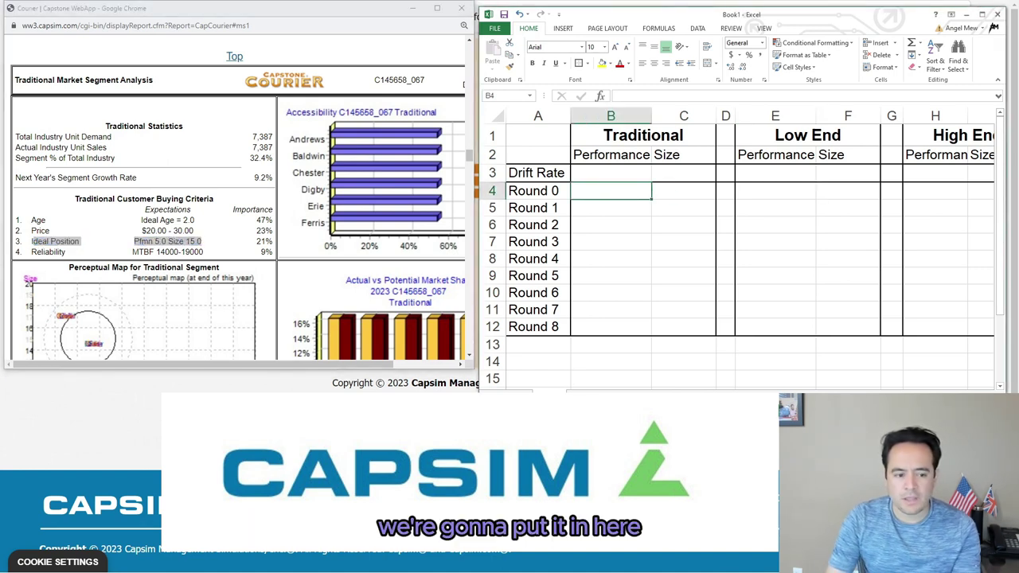
{"action": "type", "text": "5"}
{"action": "key", "text": "Tab"}
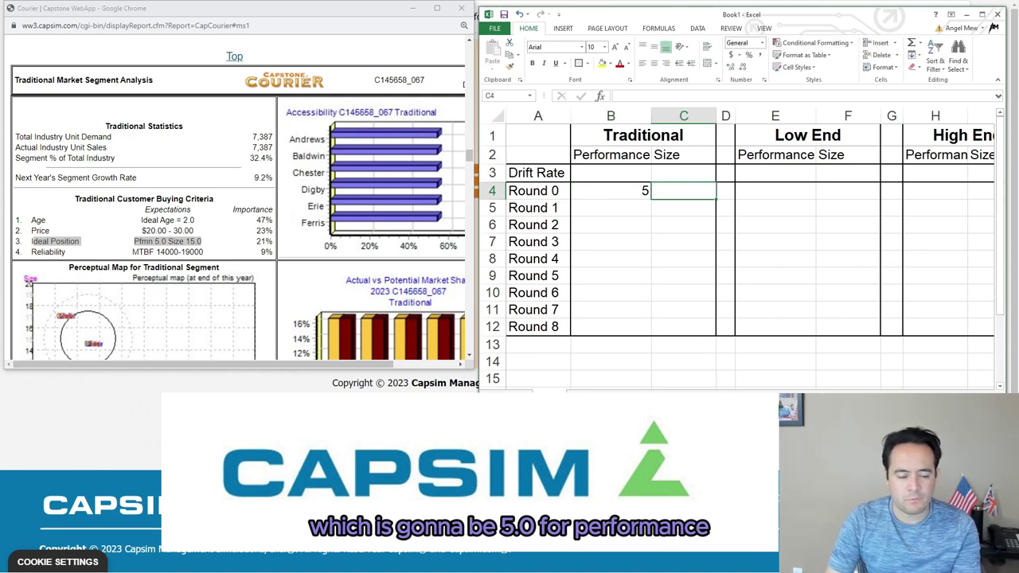
{"action": "type", "text": "15"}
{"action": "key", "text": "Tab"}
{"action": "key", "text": "Tab"}
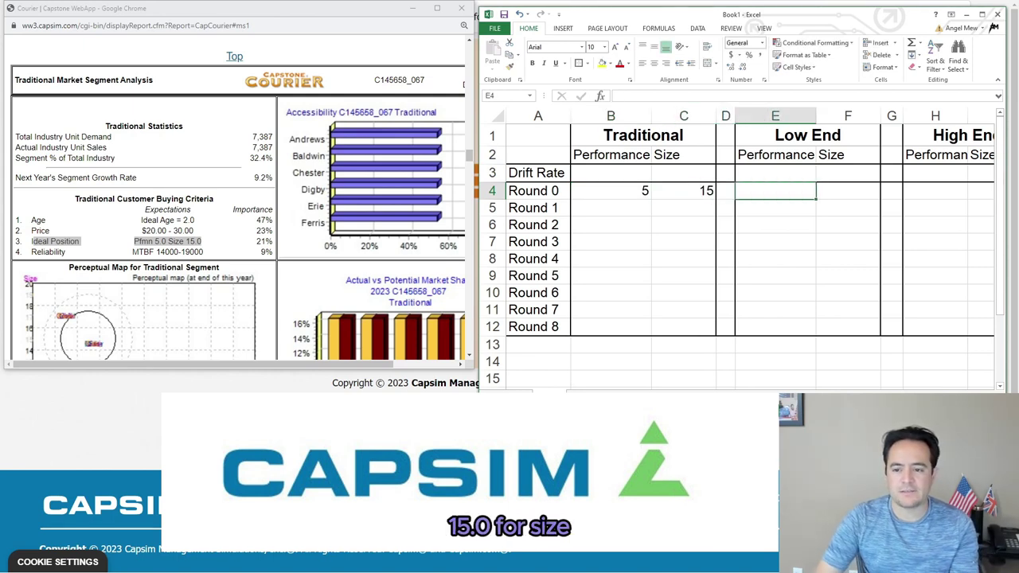
- Find the Low End ideal position in the report and enter it for Round 0: performance 1.7 and size 18.3
{"action": "scroll", "coordinate": [237, 198], "scroll_direction": "down", "scroll_amount": 5}
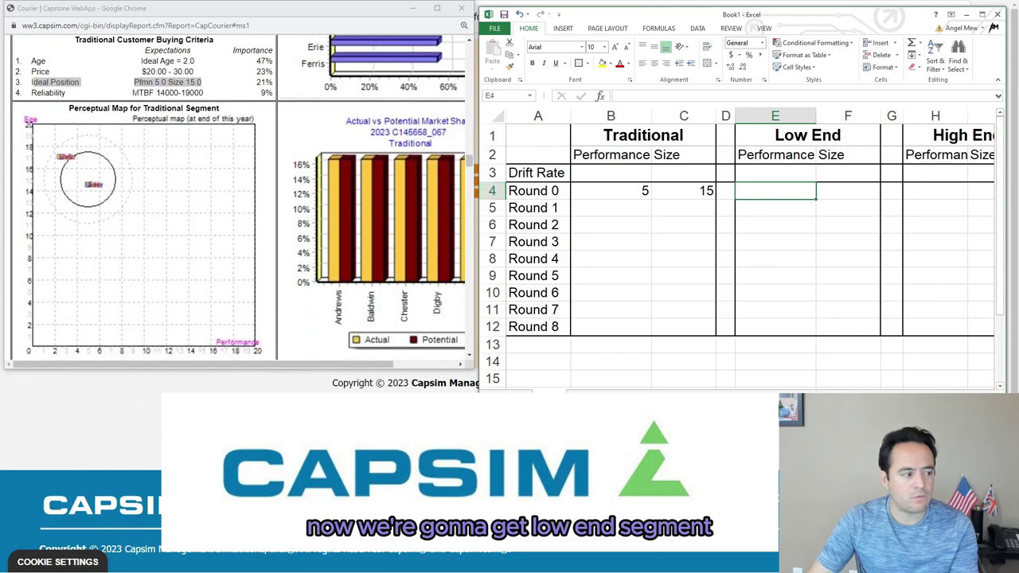
{"action": "scroll", "coordinate": [237, 197], "scroll_direction": "down", "scroll_amount": 5}
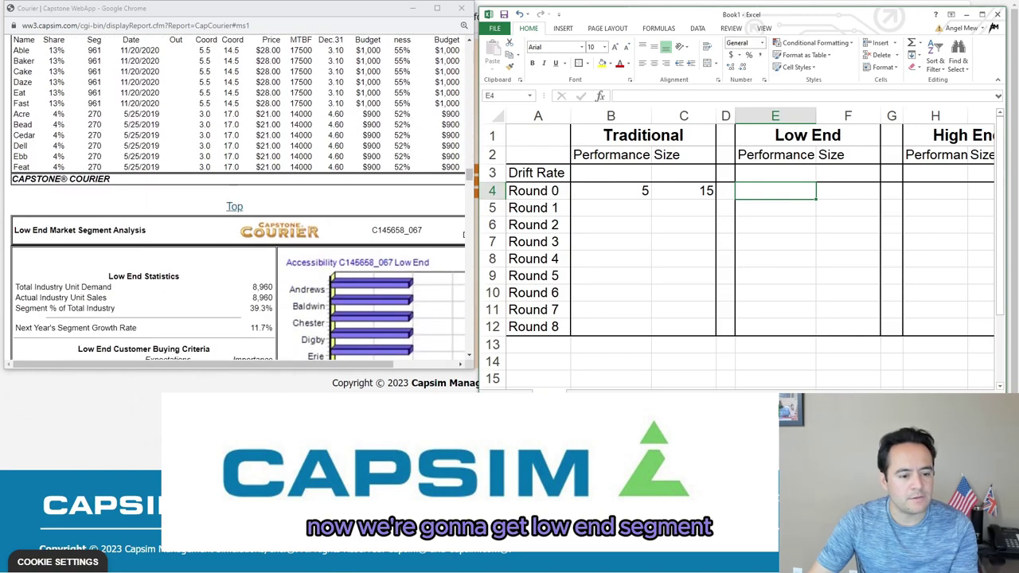
{"action": "type", "text": "1.7"}
{"action": "key", "text": "Tab"}
{"action": "type", "text": "18.3"}
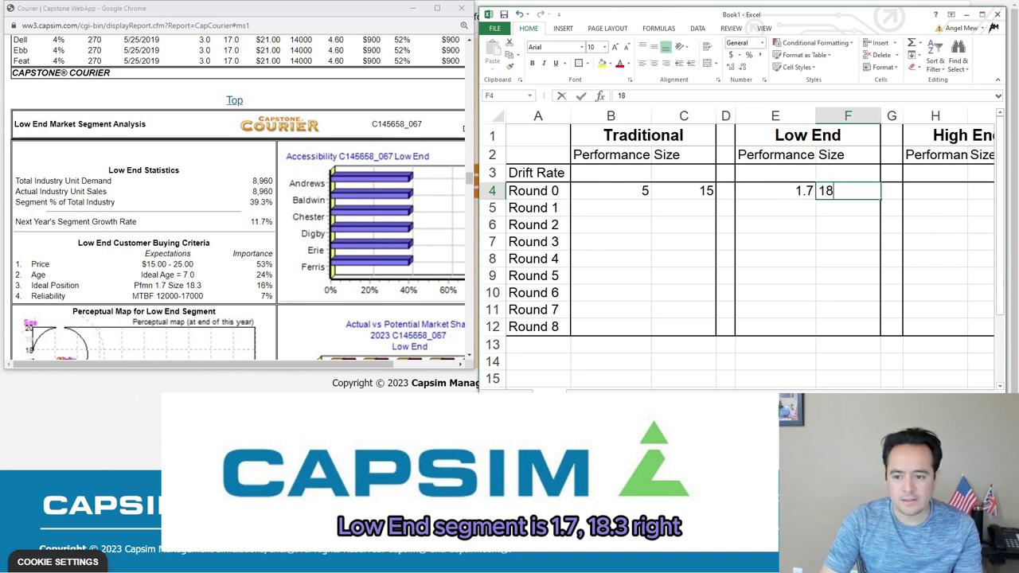
{"action": "key", "text": "Tab"}
- Find the High End ideal position in the report and enter it for Round 0: performance 8.9 and size 11.1
{"action": "key", "text": "Right"}
{"action": "key", "text": "Right"}
{"action": "key", "text": "Right"}
{"action": "key", "text": "Right"}
{"action": "key", "text": "Left"}
{"action": "key", "text": "Left"}
{"action": "key", "text": "Left"}
{"action": "scroll", "coordinate": [237, 197], "scroll_direction": "down", "scroll_amount": 7}
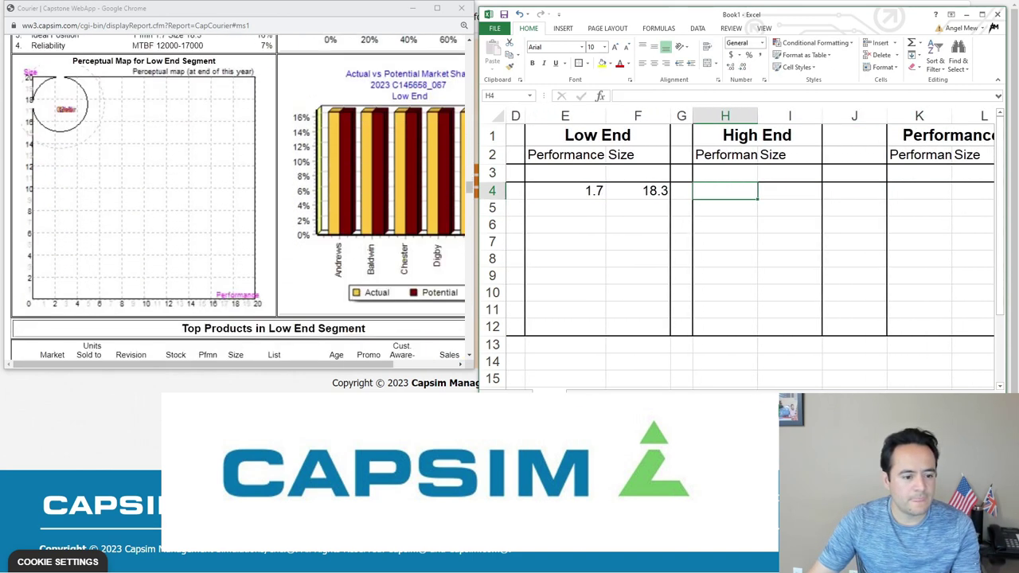
{"action": "scroll", "coordinate": [237, 198], "scroll_direction": "down", "scroll_amount": 2}
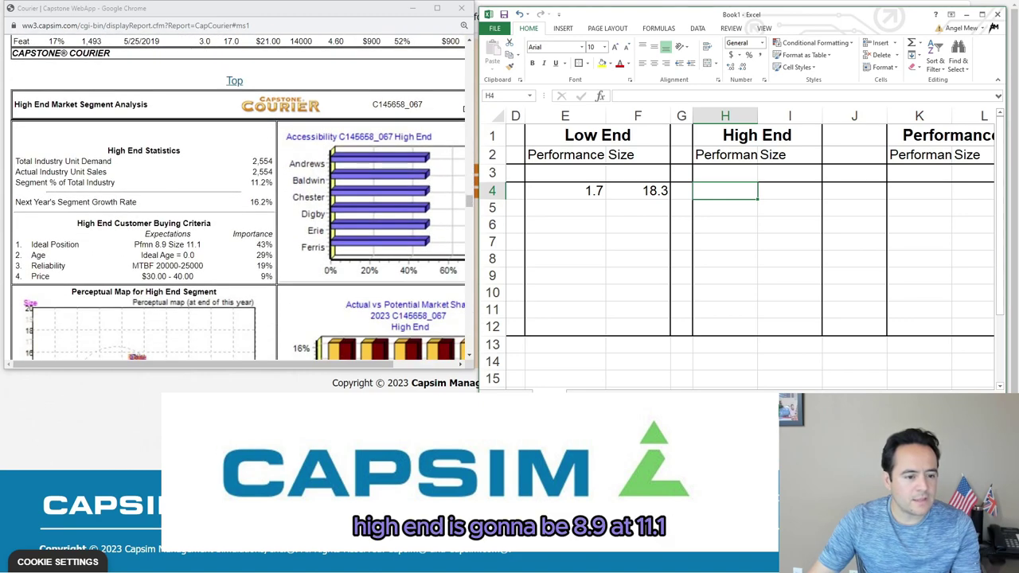
{"action": "type", "text": "8."}
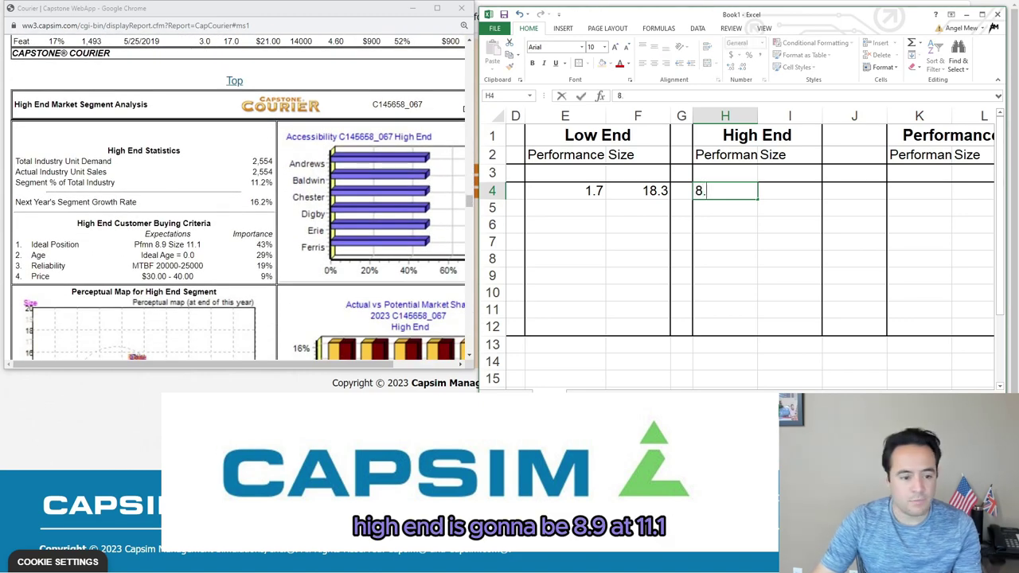
{"action": "key", "text": "Tab"}
{"action": "type", "text": "11.1"}
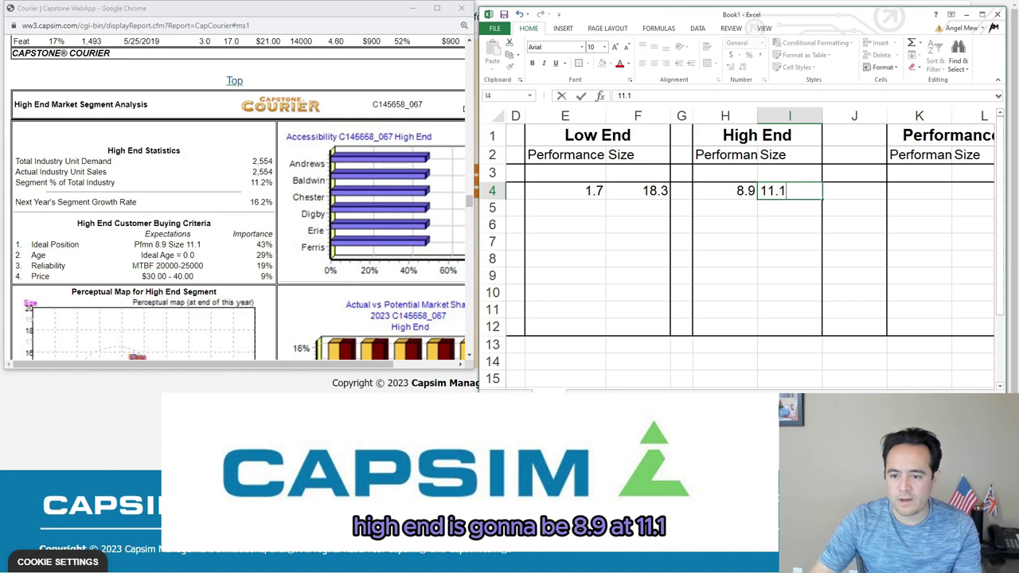
{"action": "key", "text": "Tab"}
- Narrow blank column J and enter the Performance segment's ideal position from the report for Round 0: performance 9.4 and size 16
{"action": "left_click_drag", "start_coordinate": [887, 116], "coordinate": [841, 116]}
{"action": "scroll", "coordinate": [741, 239], "scroll_direction": "right", "scroll_amount": 3}
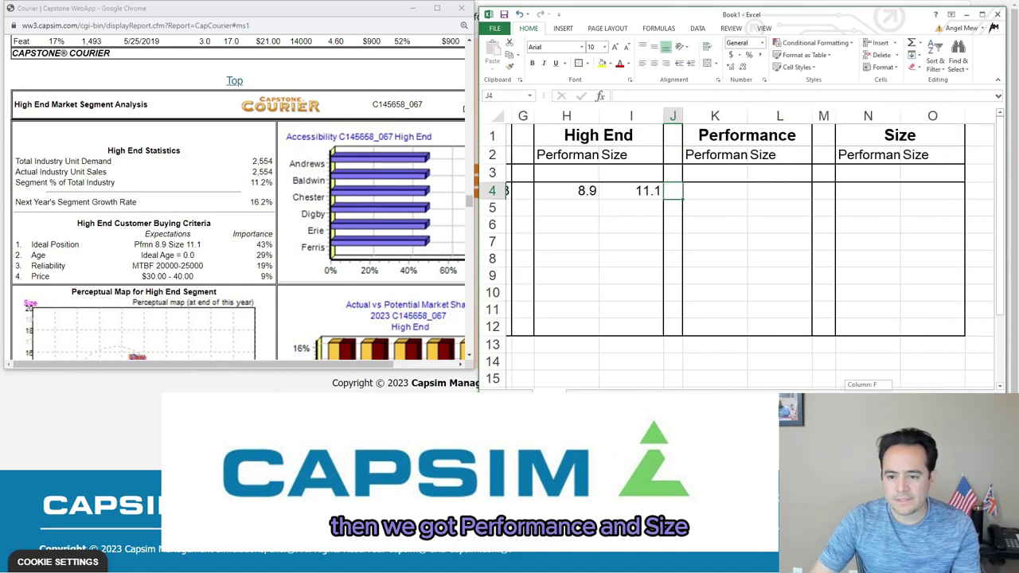
{"action": "scroll", "coordinate": [238, 197], "scroll_direction": "down", "scroll_amount": 1}
{"action": "scroll", "coordinate": [237, 198], "scroll_direction": "down", "scroll_amount": 15}
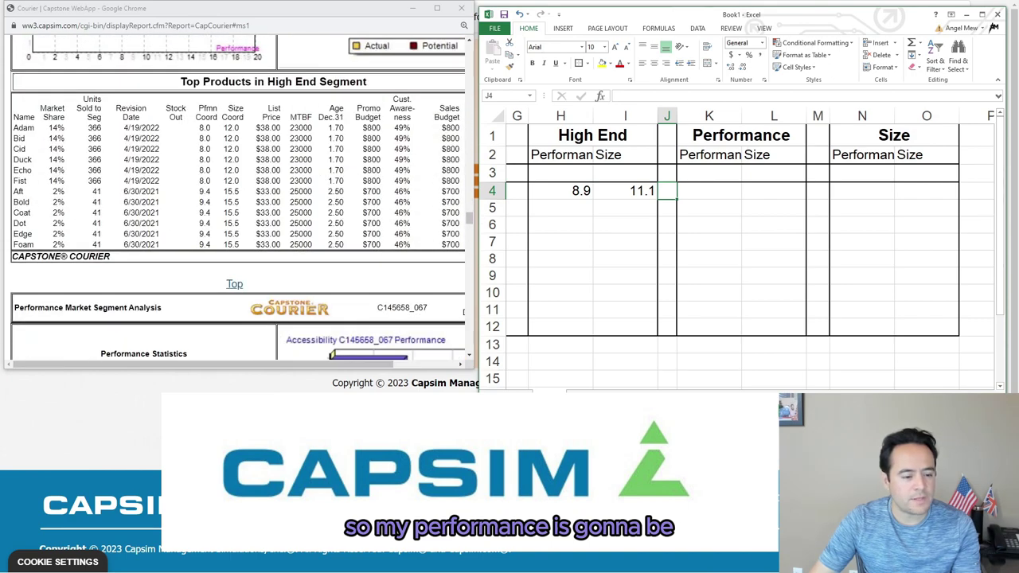
{"action": "left_click", "coordinate": [862, 241]}
{"action": "left_click", "coordinate": [710, 192]}
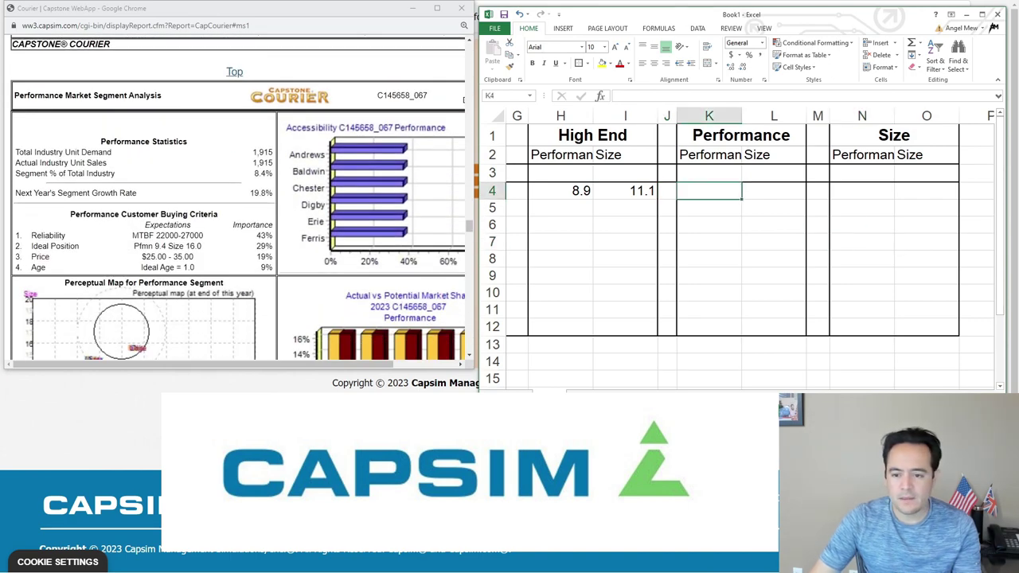
{"action": "type", "text": "9.4"}
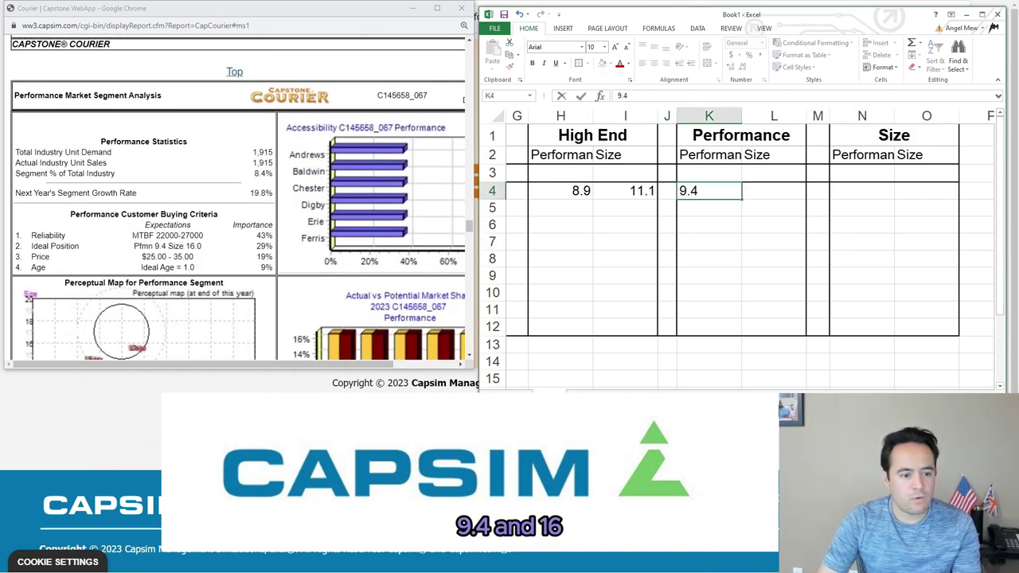
{"action": "key", "text": "Tab"}
{"action": "type", "text": "16"}
{"action": "key", "text": "Tab"}
{"action": "key", "text": "Tab"}
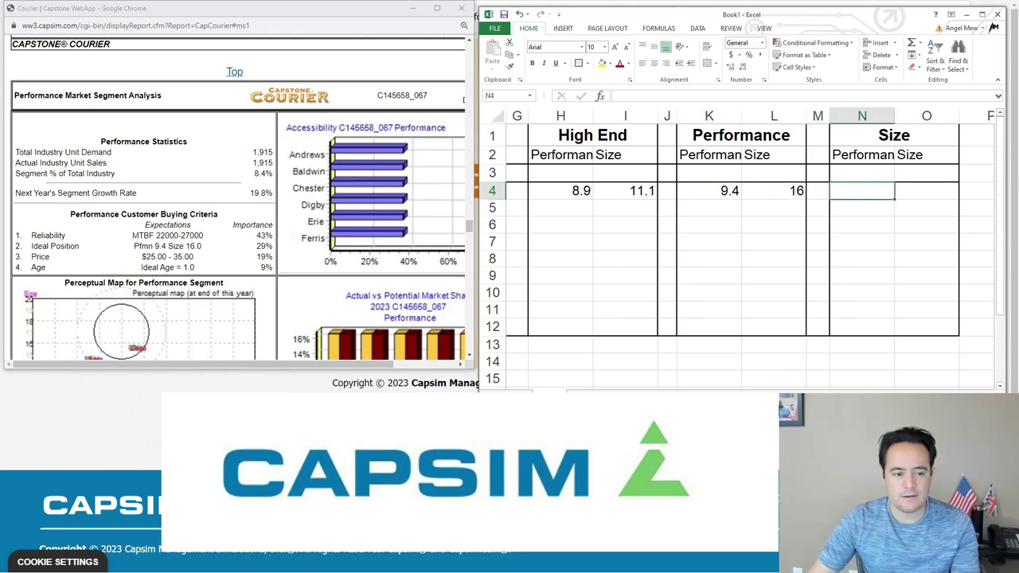
- Enter the Size segment's ideal position from the report for Round 0, performance 4 and size 10.6, and return to the row's start
{"action": "scroll", "coordinate": [237, 196], "scroll_direction": "down", "scroll_amount": 3}
{"action": "scroll", "coordinate": [237, 197], "scroll_direction": "down", "scroll_amount": 10}
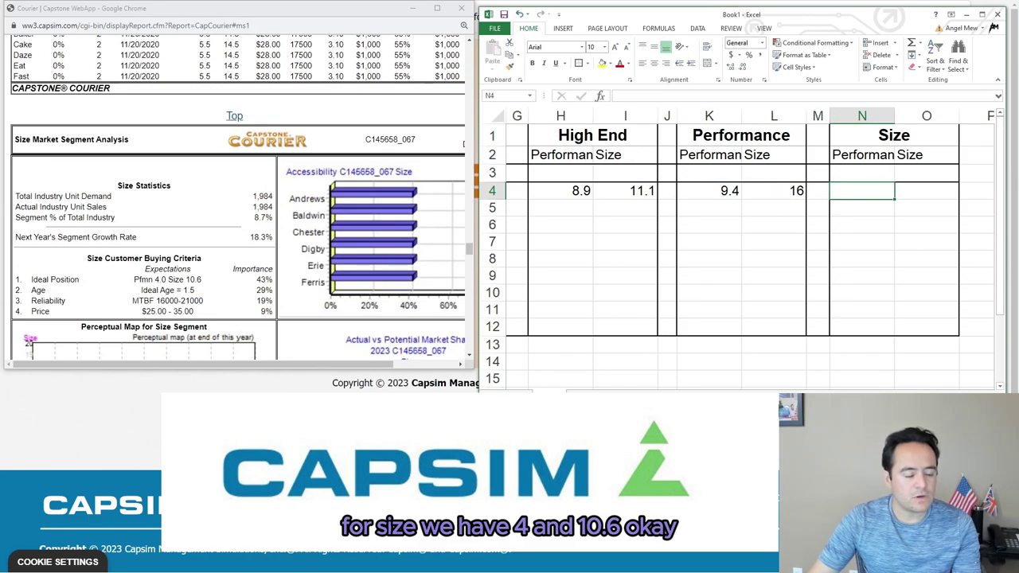
{"action": "scroll", "coordinate": [237, 197], "scroll_direction": "down", "scroll_amount": 1}
{"action": "type", "text": "4"}
{"action": "key", "text": "Tab"}
{"action": "type", "text": "10.6"}
{"action": "key", "text": "Tab"}
{"action": "key", "text": "Left"}
{"action": "key", "text": "Left"}
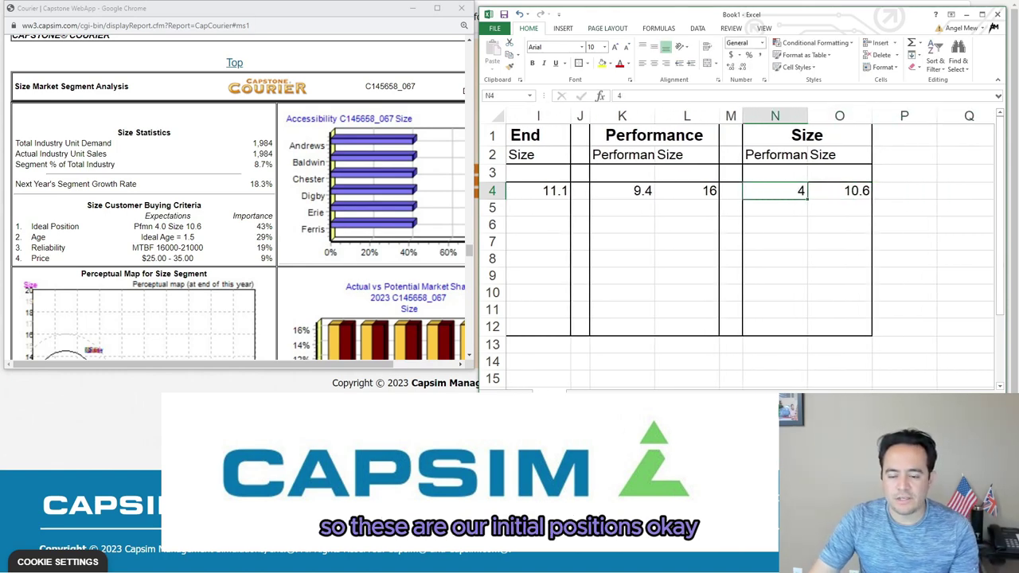
{"action": "left_click_drag", "start_coordinate": [928, 396], "coordinate": [867, 395]}
{"action": "key", "text": "Home"}
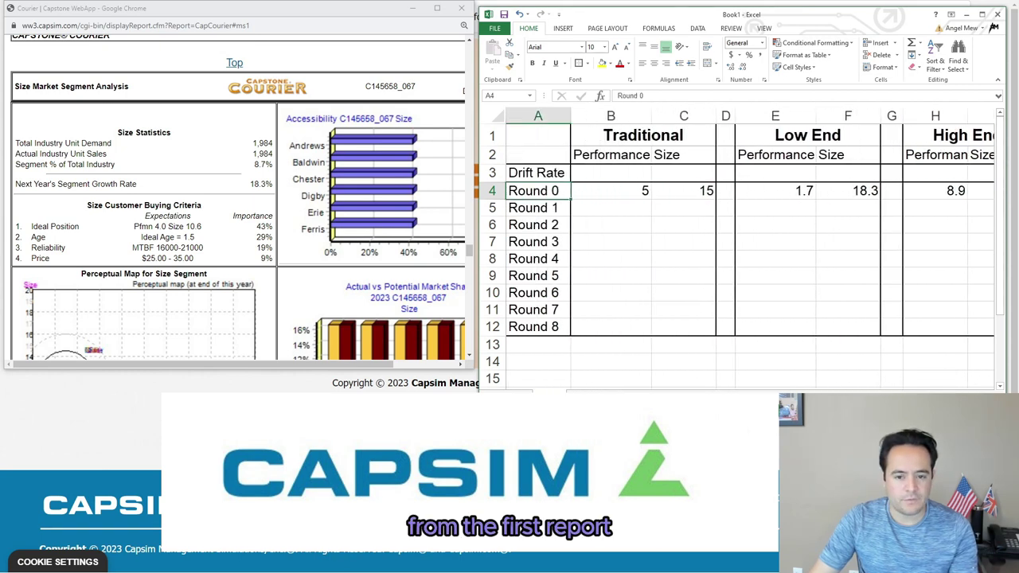
- Close the segment report, move the Excel window aside and open the Industry Conditions Report at its perceptual map
{"action": "left_click", "coordinate": [461, 8]}
{"action": "left_click_drag", "start_coordinate": [637, 12], "coordinate": [233, 118]}
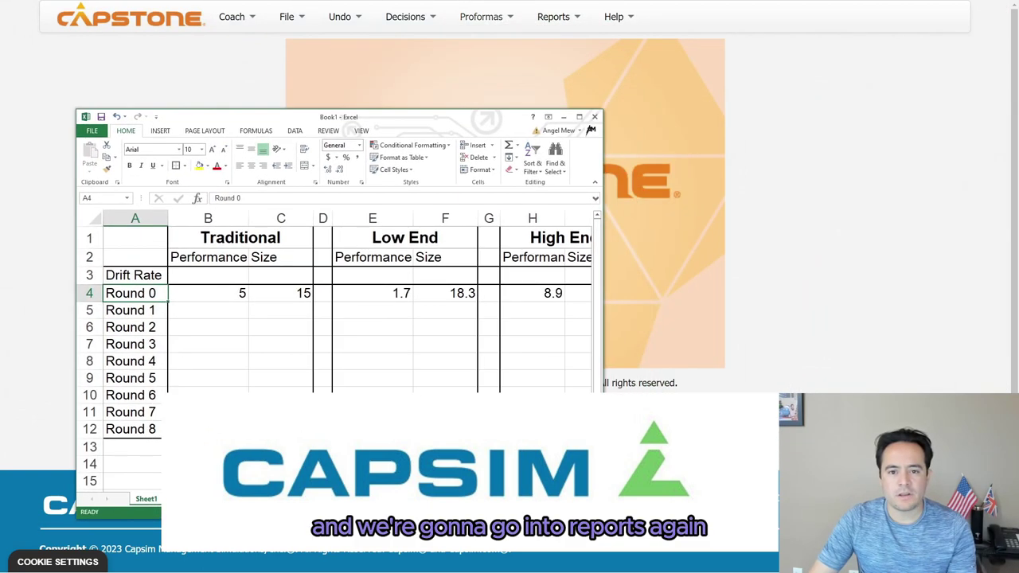
{"action": "left_click", "coordinate": [554, 16]}
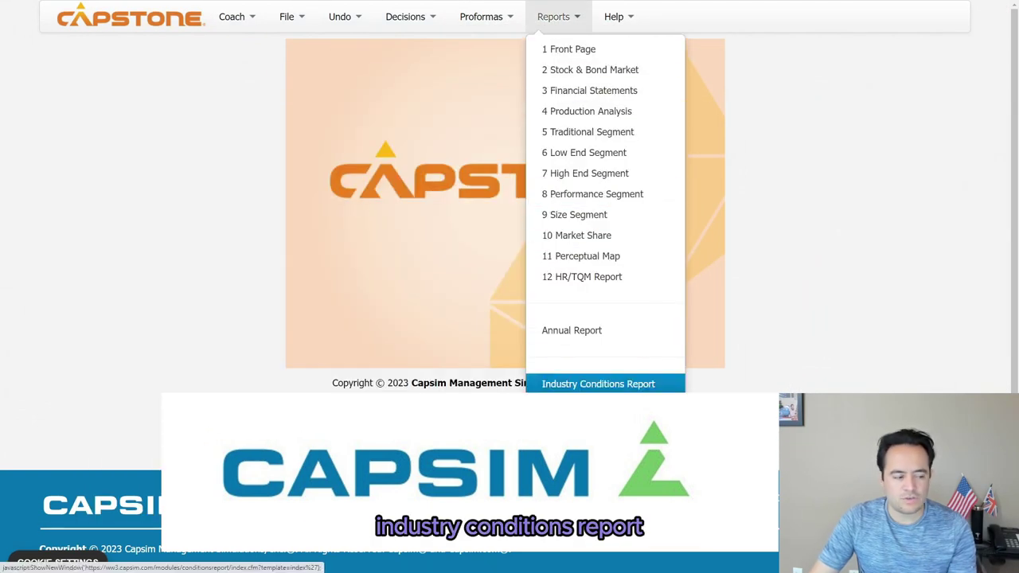
{"action": "left_click", "coordinate": [598, 384]}
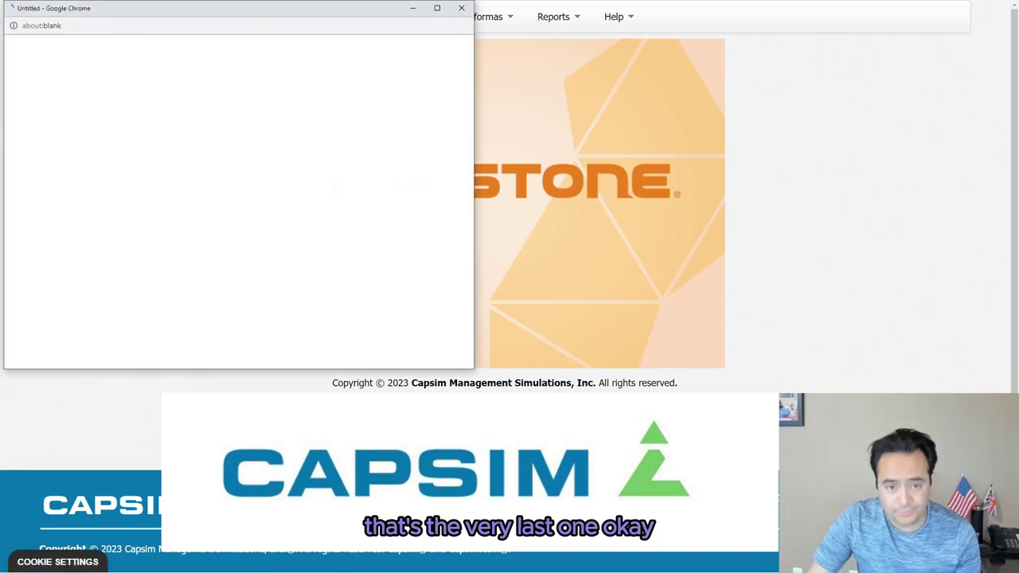
{"action": "scroll", "coordinate": [239, 199], "scroll_direction": "down", "scroll_amount": 4}
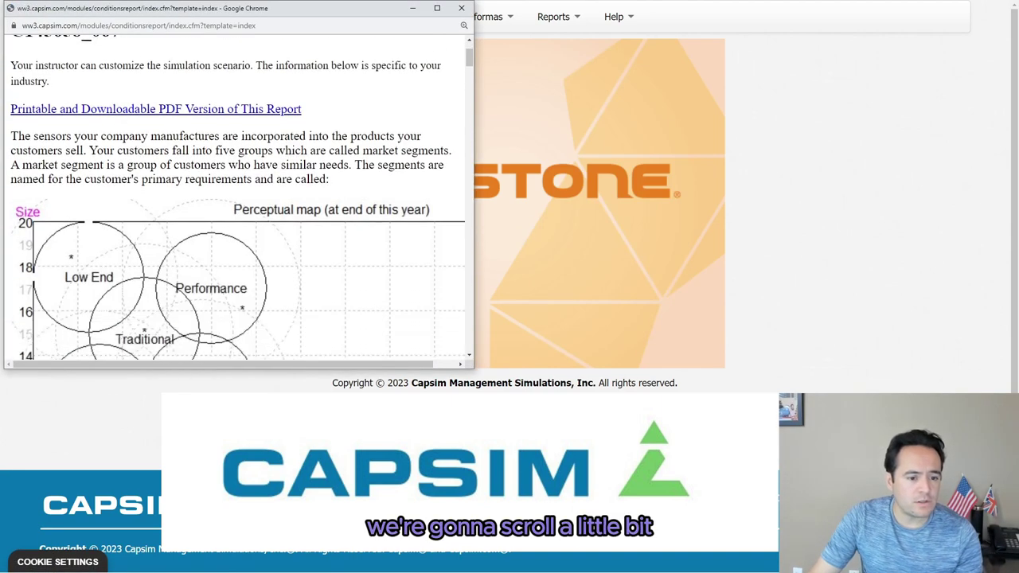
{"action": "scroll", "coordinate": [239, 199], "scroll_direction": "down", "scroll_amount": 1}
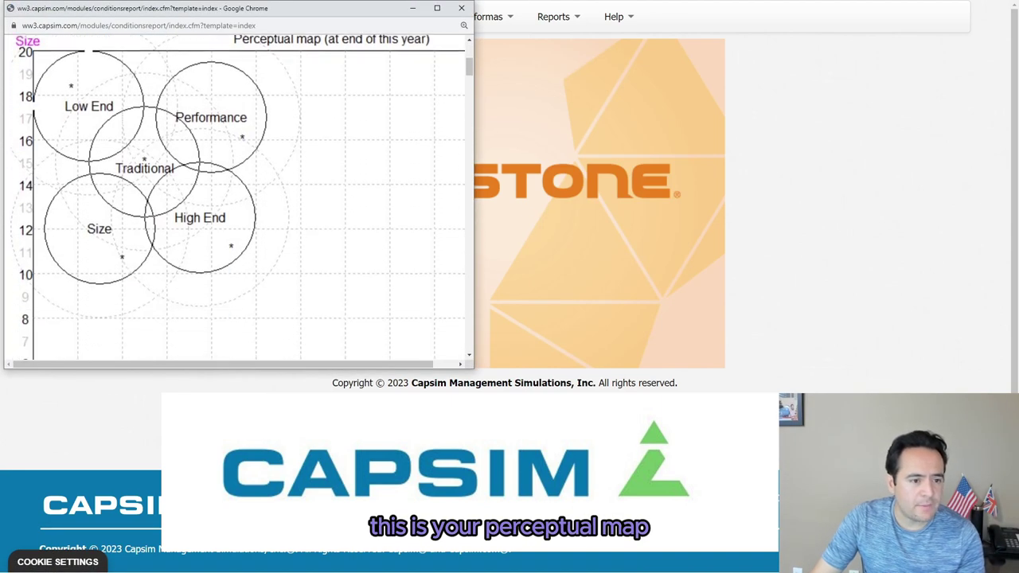
- Find the segment drift rate table in the Industry Conditions Report and place the Excel window beside it
{"action": "scroll", "coordinate": [239, 199], "scroll_direction": "down", "scroll_amount": 3}
{"action": "scroll", "coordinate": [238, 199], "scroll_direction": "down", "scroll_amount": 5}
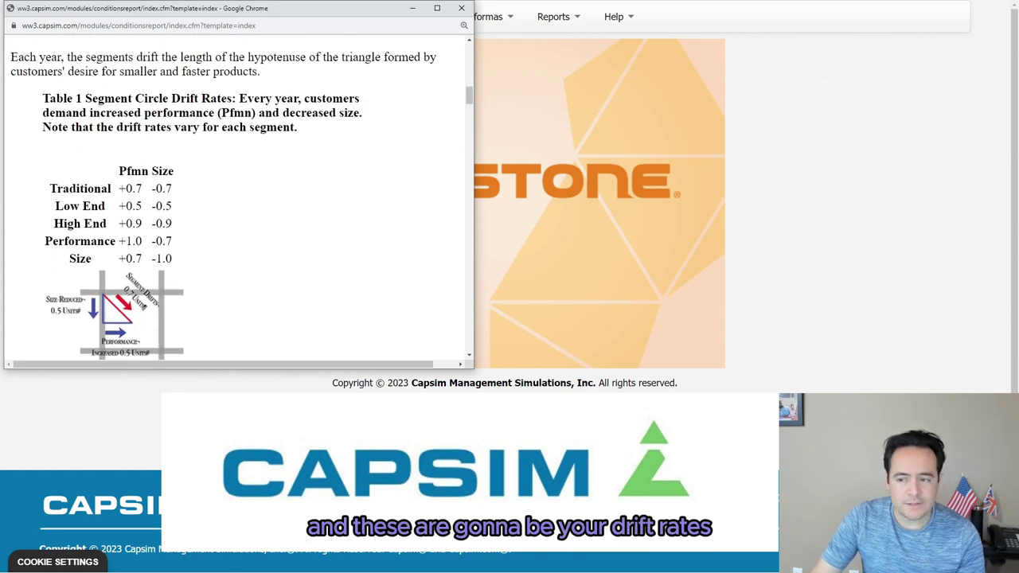
{"action": "key", "text": "alt+Tab"}
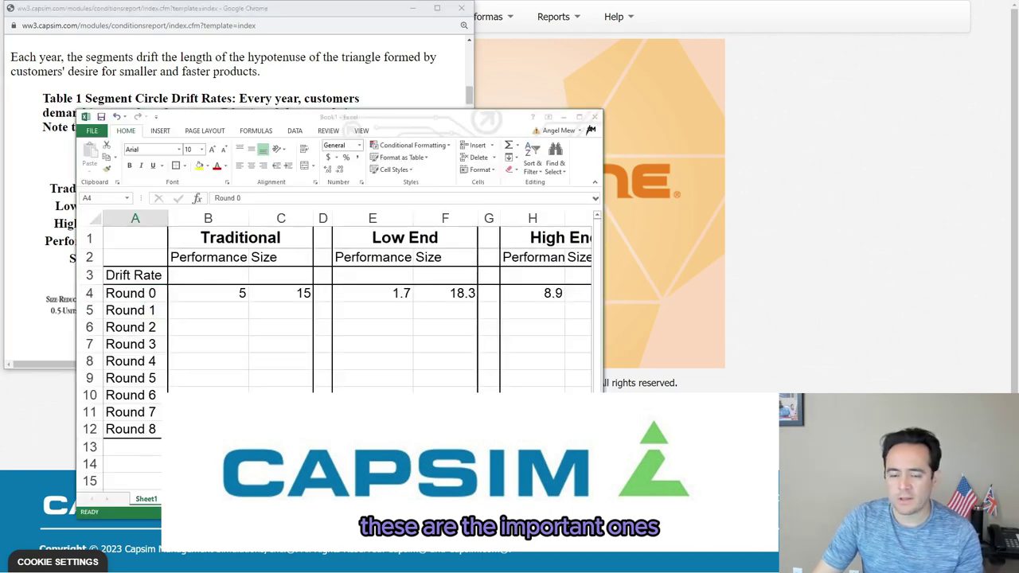
{"action": "left_click_drag", "start_coordinate": [368, 119], "coordinate": [719, 37]}
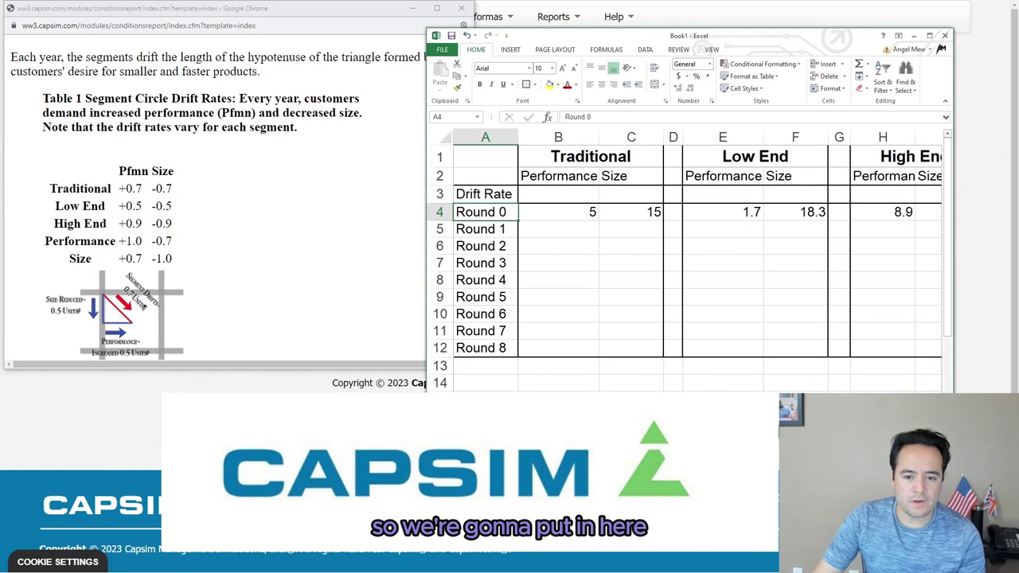
- Enter the Traditional segment's drift rates from the report: performance 0.7 and size -0.7
{"action": "left_click", "coordinate": [558, 194]}
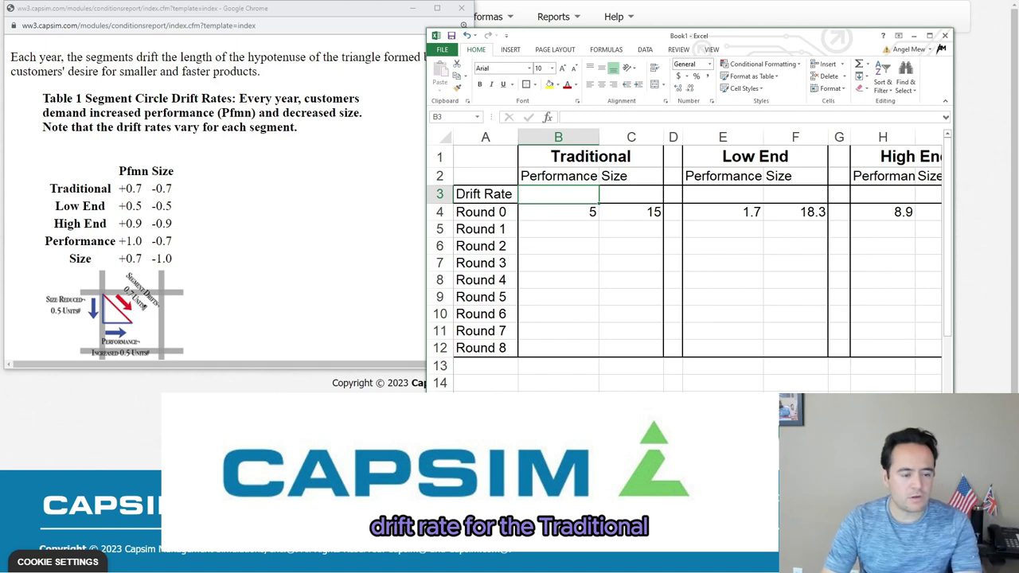
{"action": "type", "text": ".7"}
{"action": "key", "text": "Return"}
{"action": "key", "text": "Up"}
{"action": "key", "text": "Right"}
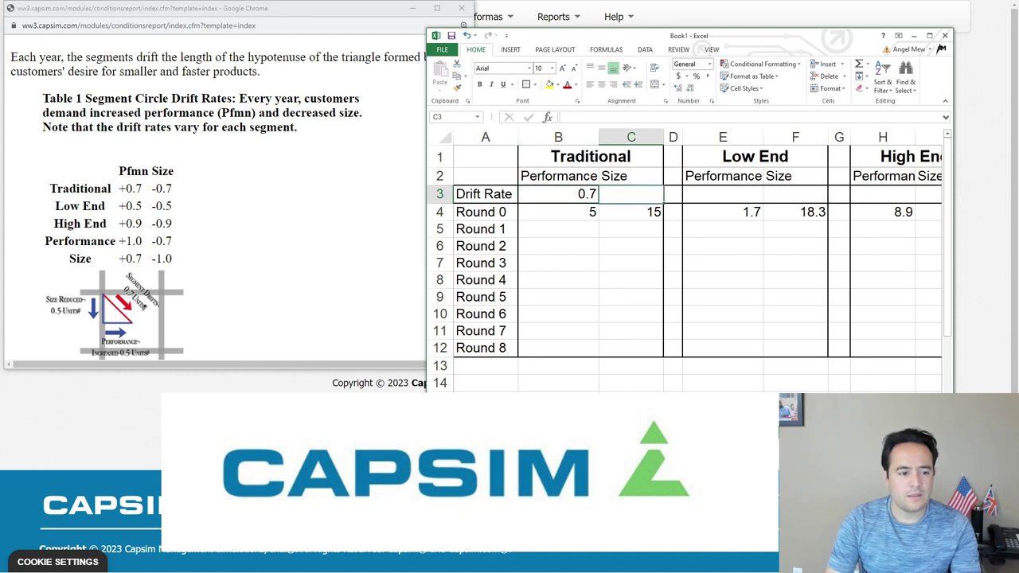
{"action": "type", "text": "-"}
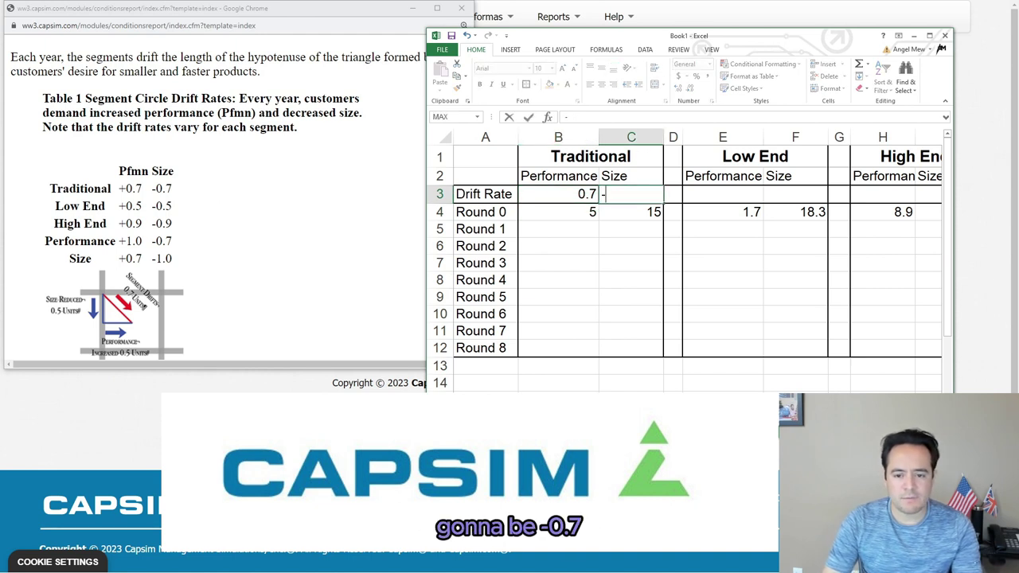
{"action": "key", "text": "Return"}
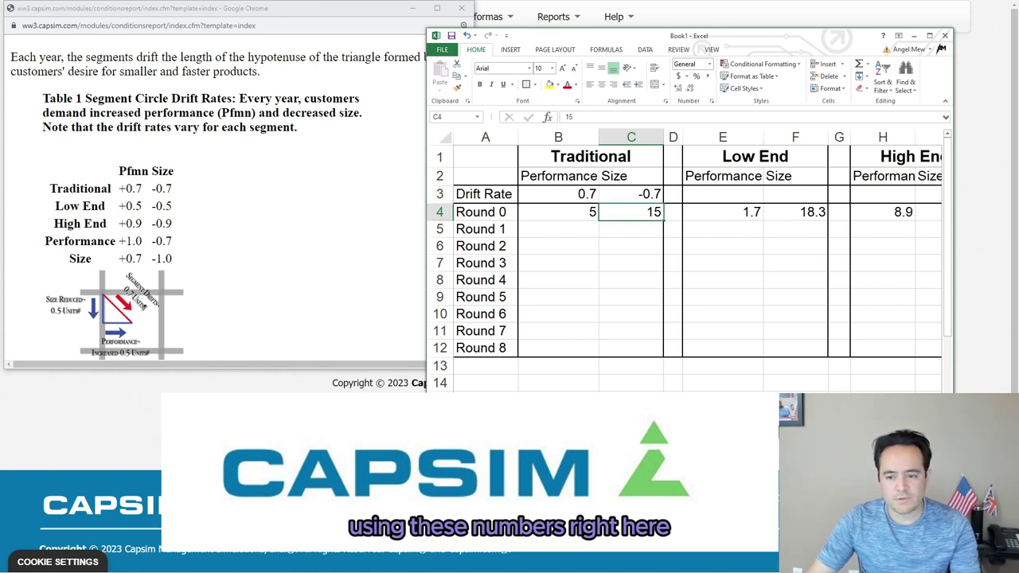
- Enter the Low End segment's drift rates from the report: performance 0.5 and size -0.5
{"action": "left_click", "coordinate": [723, 194]}
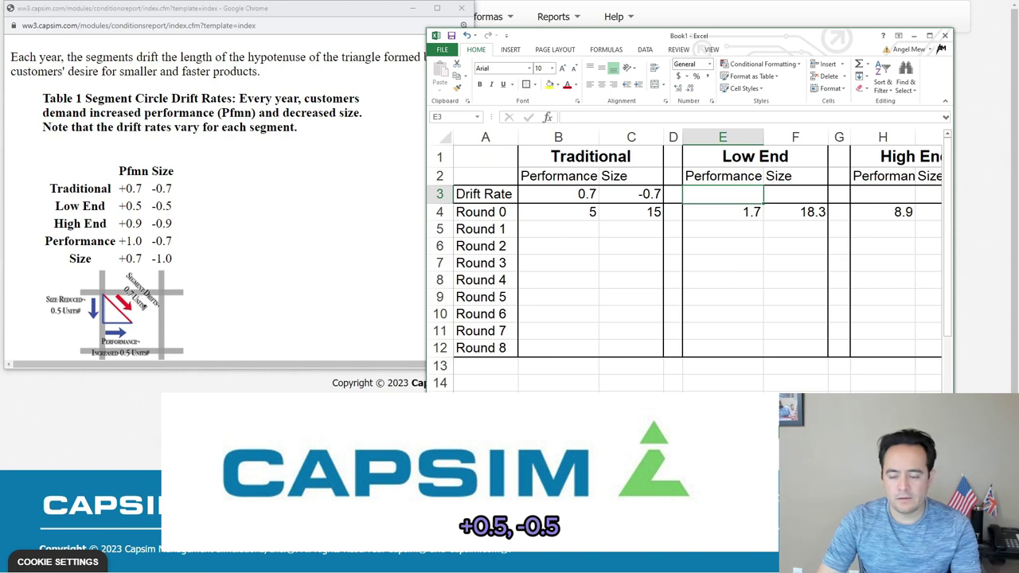
{"action": "type", "text": ".5"}
{"action": "key", "text": "Tab"}
{"action": "type", "text": "-0.5"}
{"action": "key", "text": "Tab"}
- Enter the High End segment's drift rates from the report: performance 0.9 and size -0.9
{"action": "key", "text": "Tab"}
{"action": "key", "text": "Tab"}
{"action": "key", "text": "Tab"}
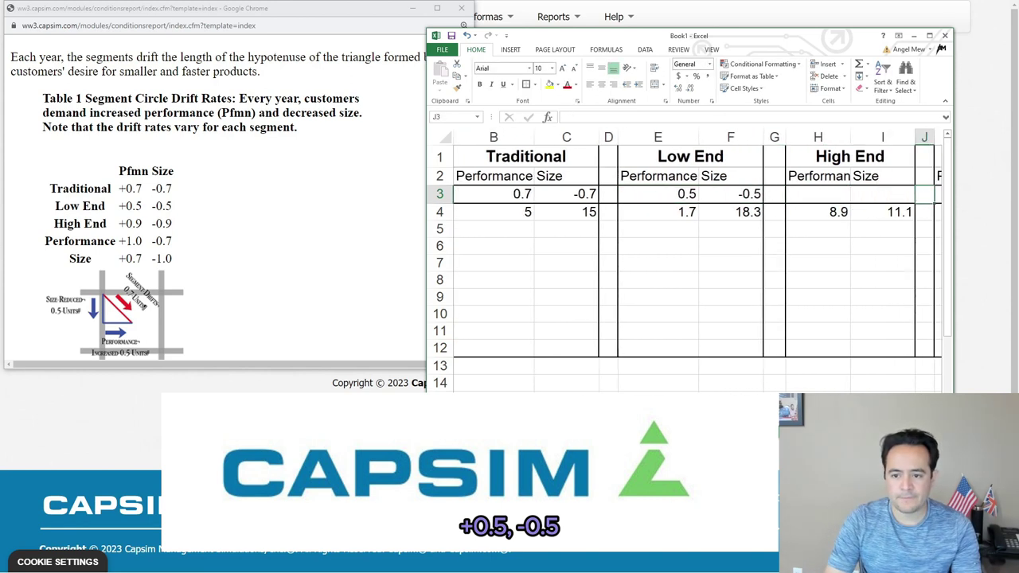
{"action": "key", "text": "Left"}
{"action": "key", "text": "Left"}
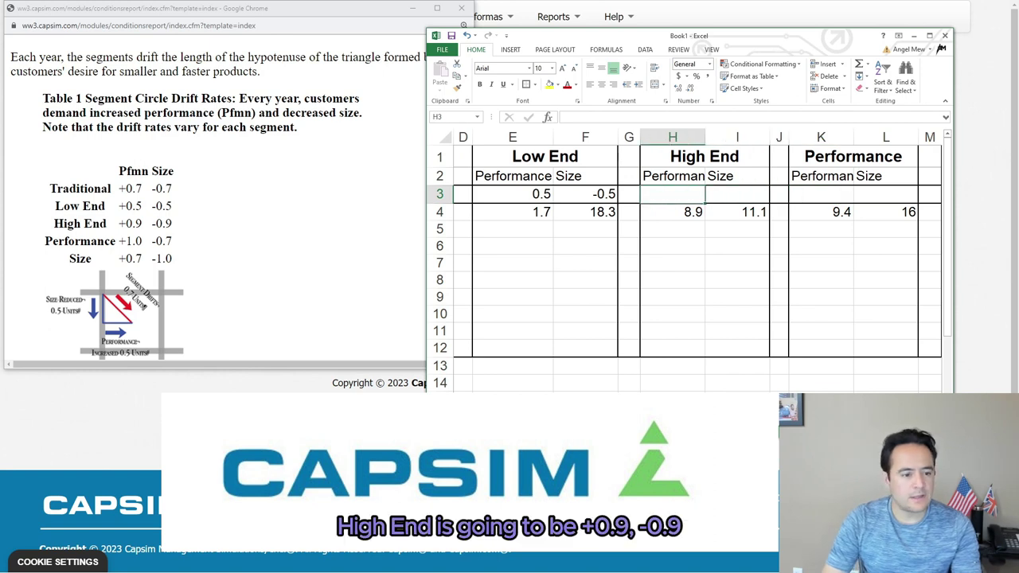
{"action": "type", "text": ".9"}
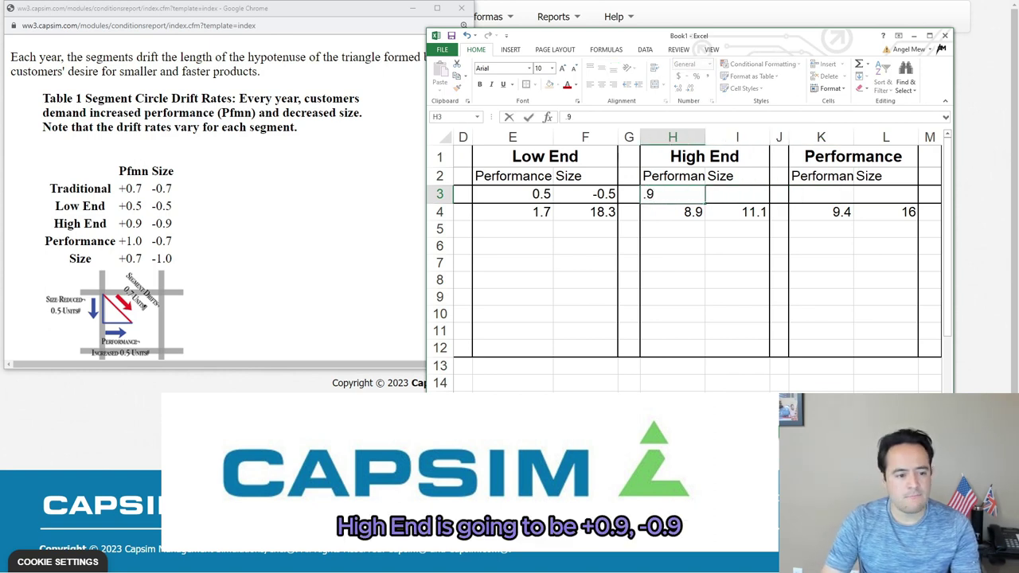
{"action": "key", "text": "Tab"}
{"action": "type", "text": "-0."}
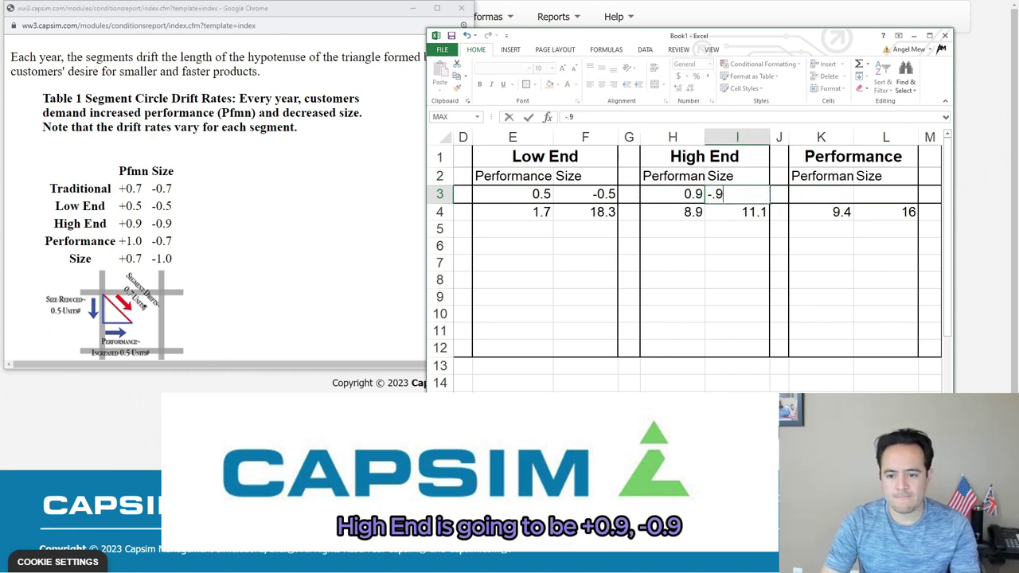
{"action": "type", "text": "9"}
{"action": "key", "text": "Tab"}
- Enter the Performance segment's drift rates from the report: performance 1 and size -0.7
{"action": "key", "text": "Tab"}
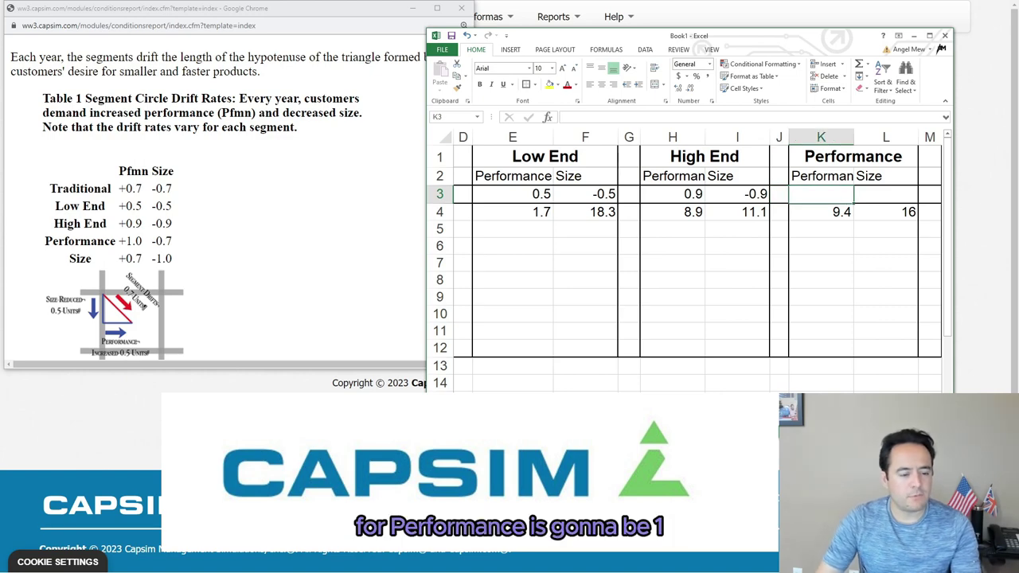
{"action": "type", "text": "1"}
{"action": "key", "text": "Tab"}
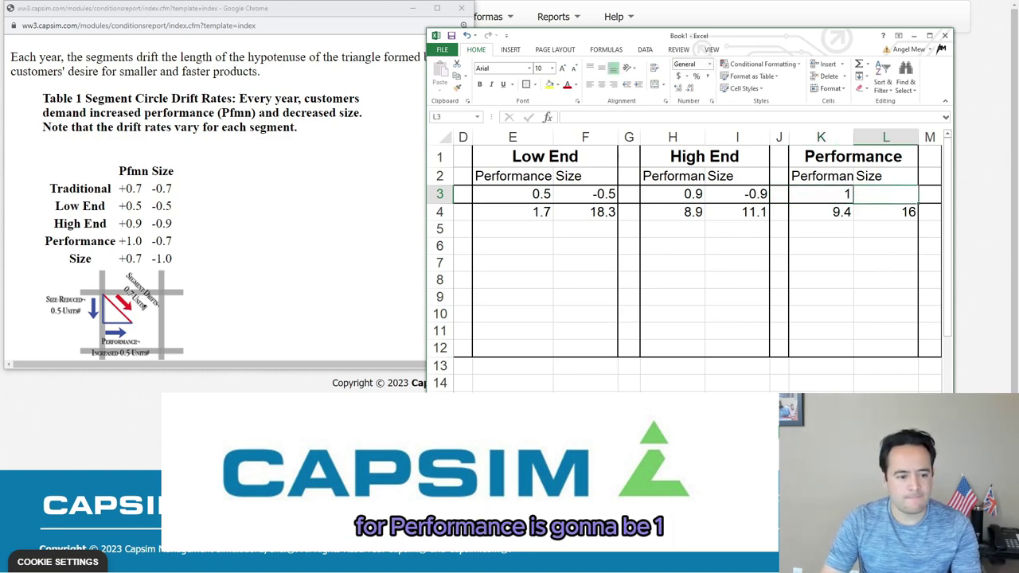
{"action": "type", "text": "-0.7"}
{"action": "key", "text": "Tab"}
- Enter the Size segment's drift rates from the report: performance 0.7 and size -1
{"action": "key", "text": "Tab"}
{"action": "key", "text": "Tab"}
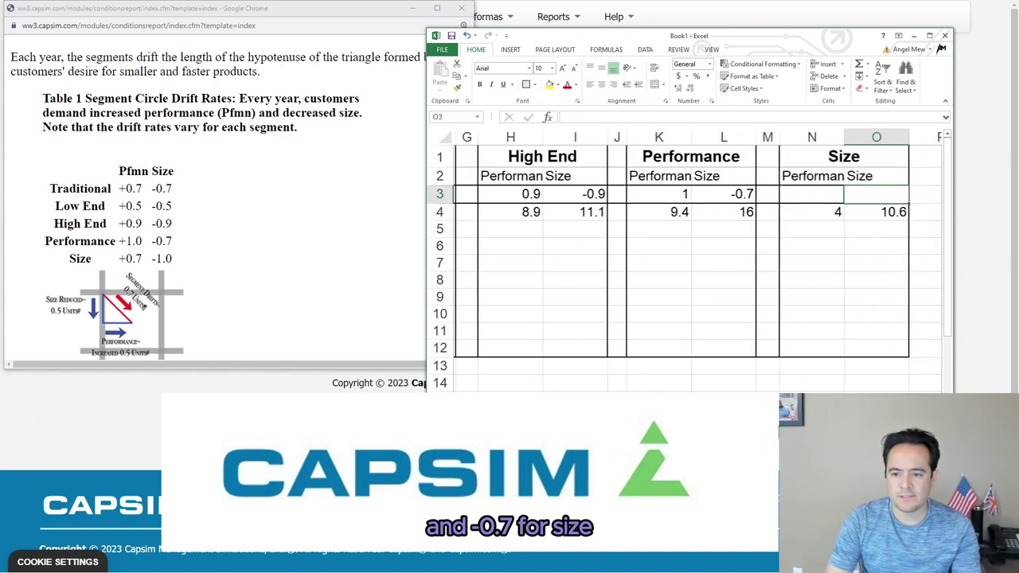
{"action": "key", "text": "Left"}
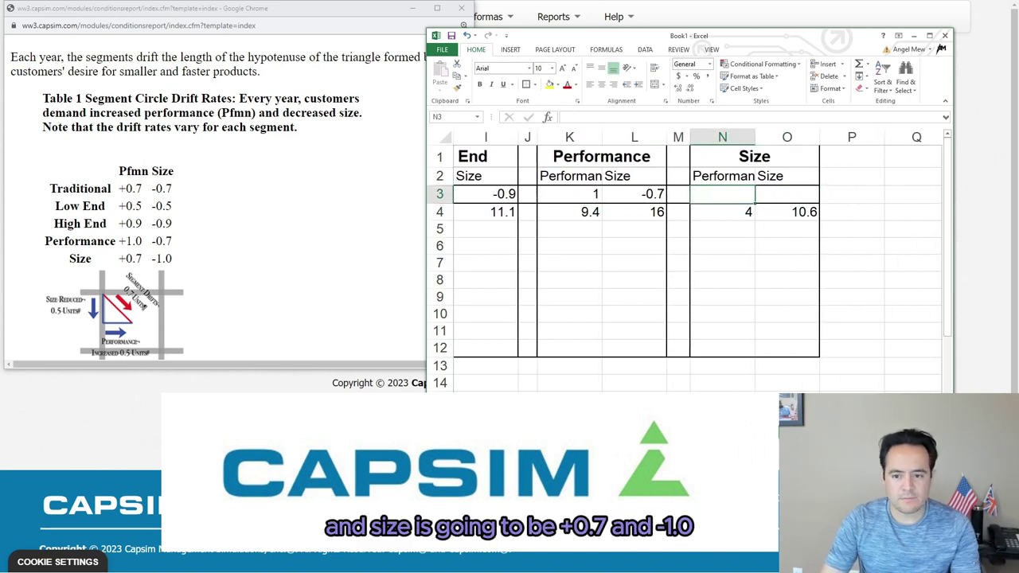
{"action": "type", "text": ".7"}
{"action": "key", "text": "Tab"}
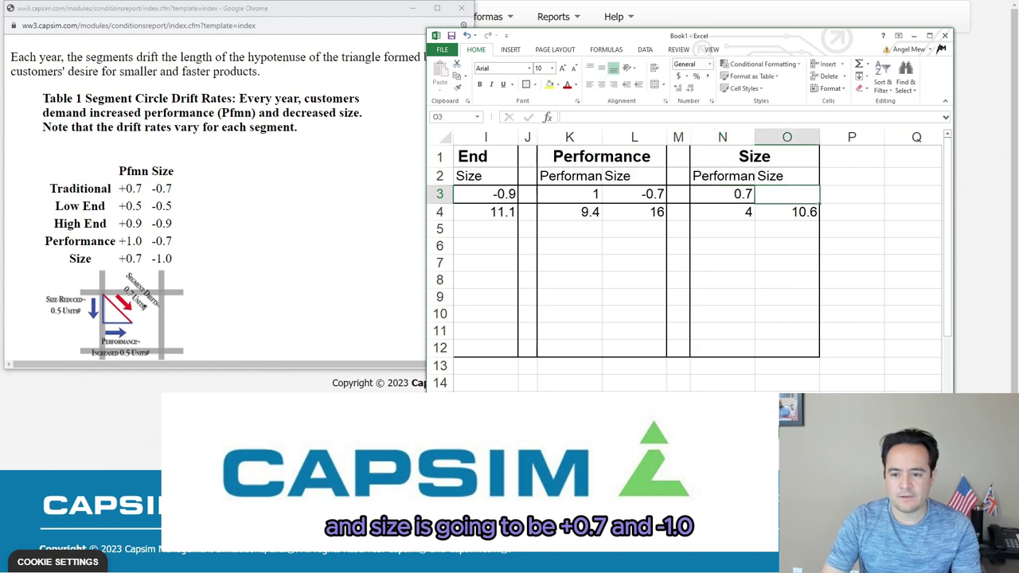
{"action": "type", "text": "-1"}
{"action": "key", "text": "Down"}
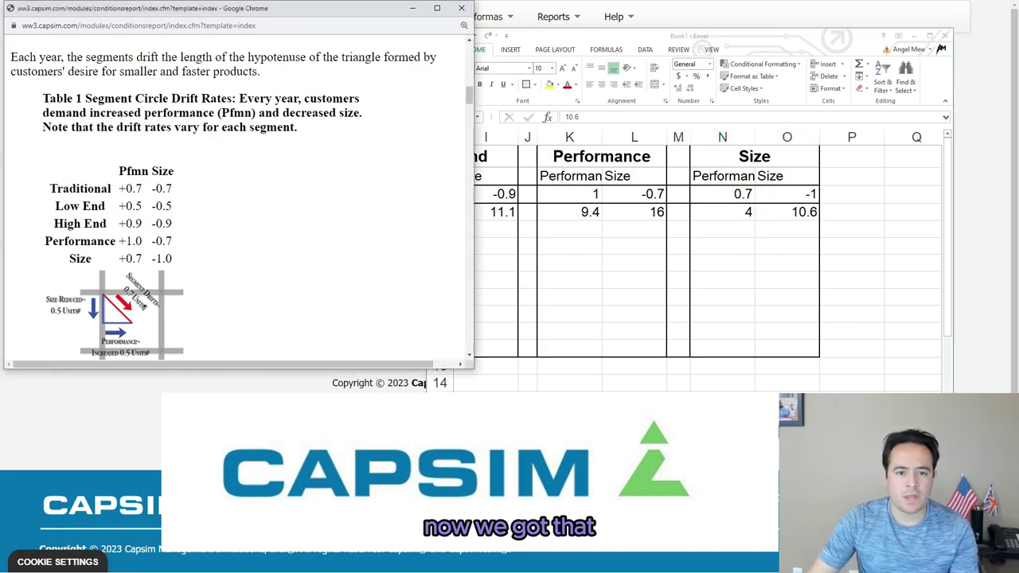
- Maximize the Excel window and bring the whole table from Traditional to Size into view
{"action": "left_click_drag", "start_coordinate": [689, 35], "coordinate": [282, 1]}
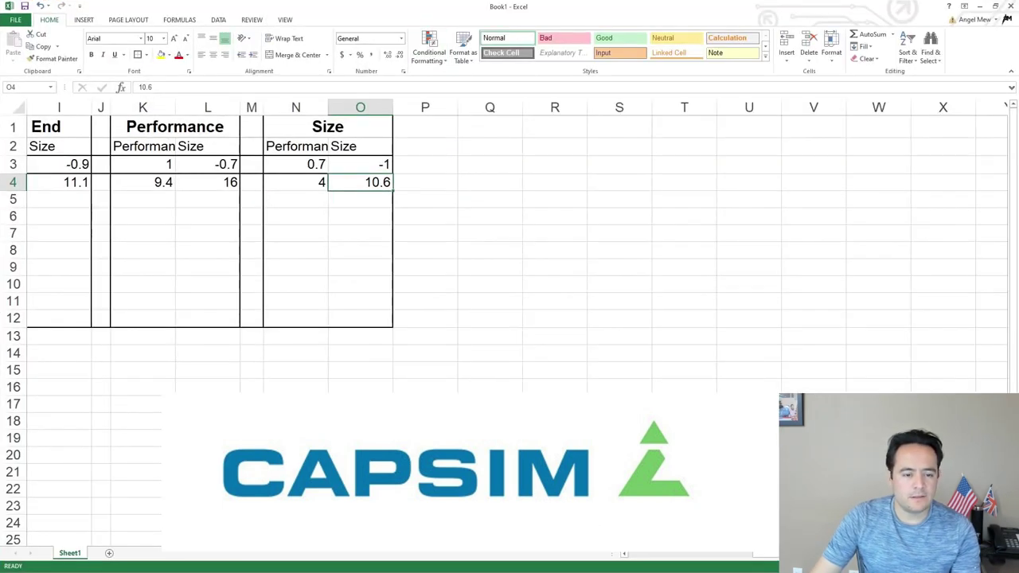
{"action": "scroll", "coordinate": [517, 323], "scroll_direction": "left", "scroll_amount": 8}
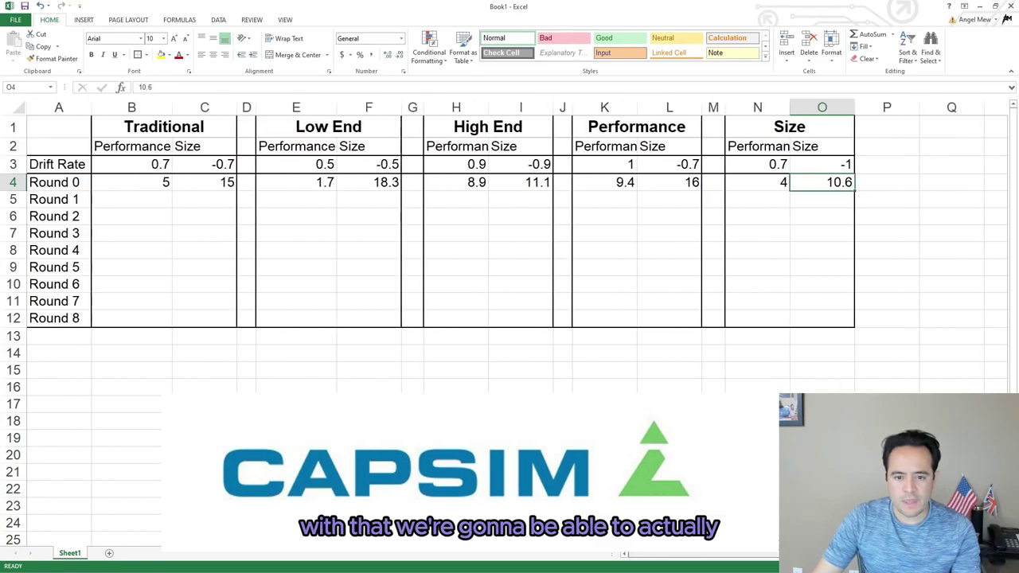
{"action": "left_click", "coordinate": [456, 284]}
- Calculate Traditional performance for Round 1 in B5 as Round 0 plus the locked drift rate, =B4+$B$3
{"action": "left_click", "coordinate": [131, 199]}
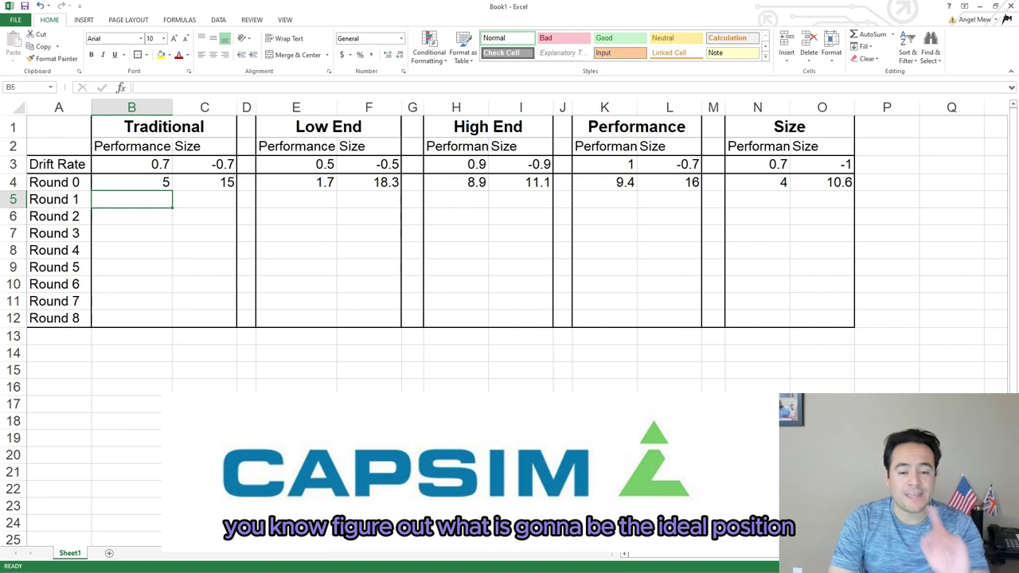
{"action": "type", "text": "="}
{"action": "left_click", "coordinate": [131, 183]}
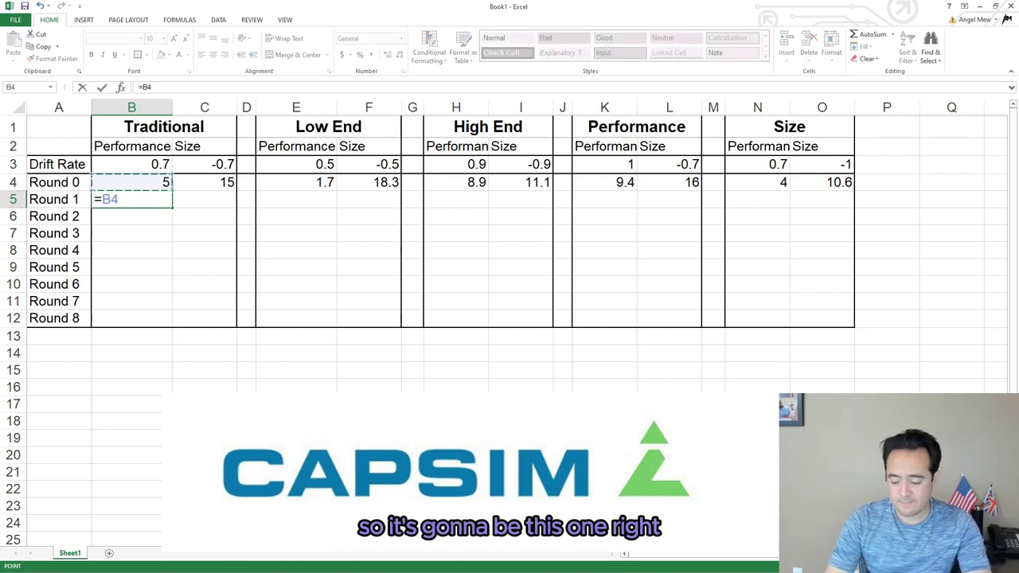
{"action": "type", "text": "+"}
{"action": "left_click", "coordinate": [132, 164]}
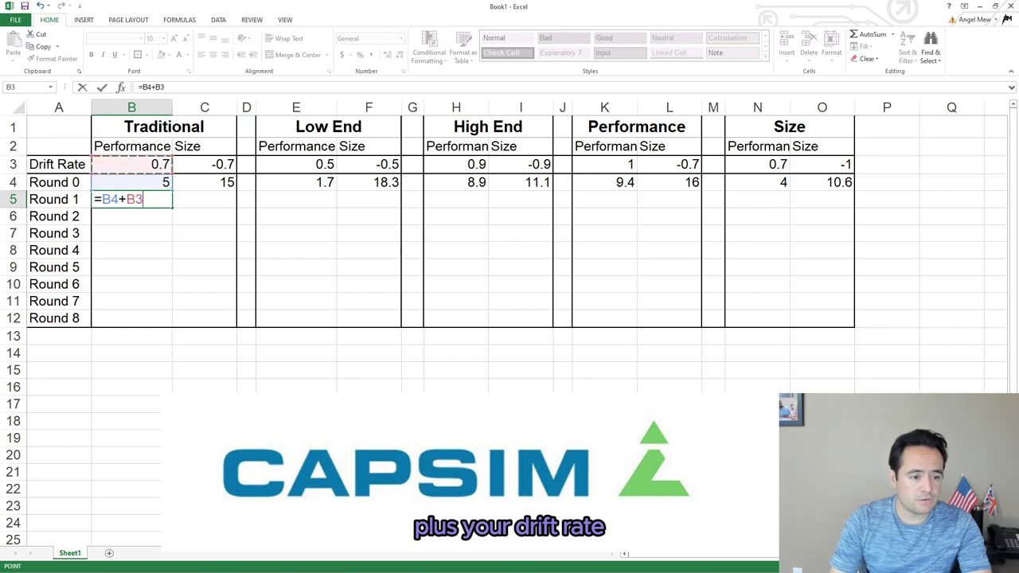
{"action": "key", "text": "F4"}
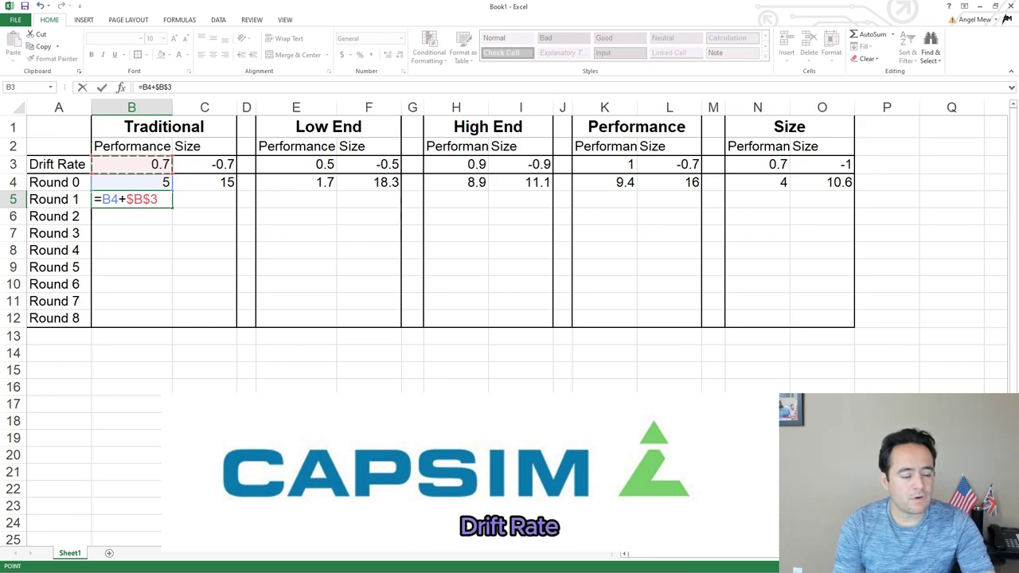
{"action": "key", "text": "Return"}
- Fill the Traditional performance formula from Round 1 down through Round 8 and check the copied formulas
{"action": "left_click", "coordinate": [132, 199]}
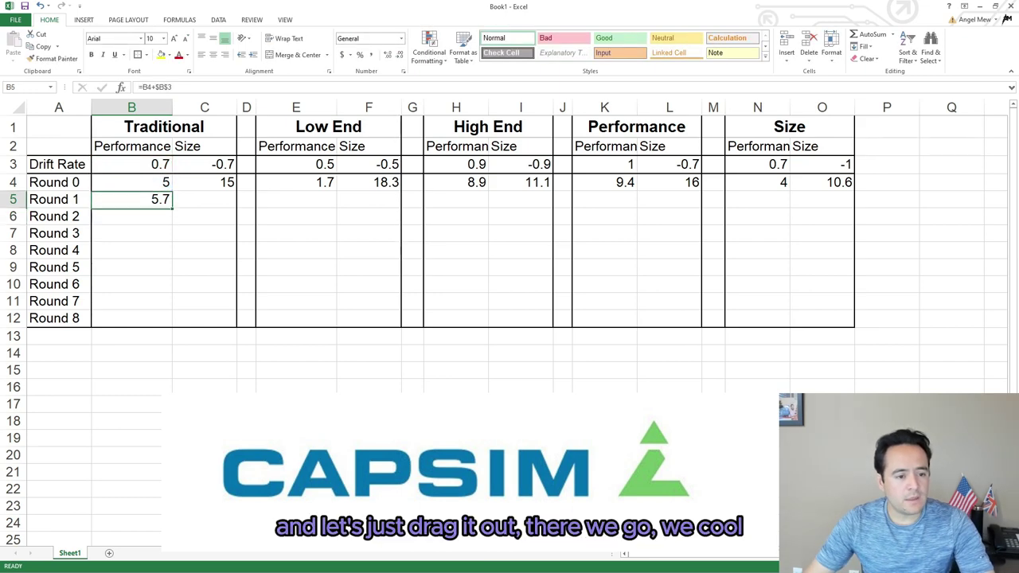
{"action": "left_click_drag", "start_coordinate": [172, 207], "coordinate": [168, 324]}
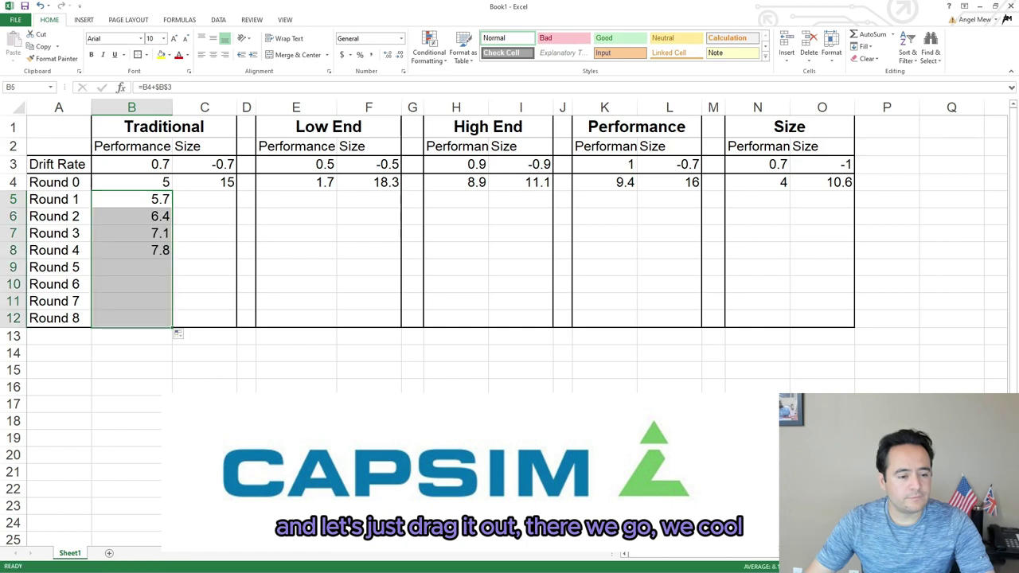
{"action": "left_click", "coordinate": [132, 199]}
{"action": "key", "text": "Down"}
{"action": "key", "text": "Down"}
{"action": "key", "text": "Down"}
{"action": "key", "text": "Down"}
{"action": "key", "text": "Down"}
{"action": "key", "text": "Down"}
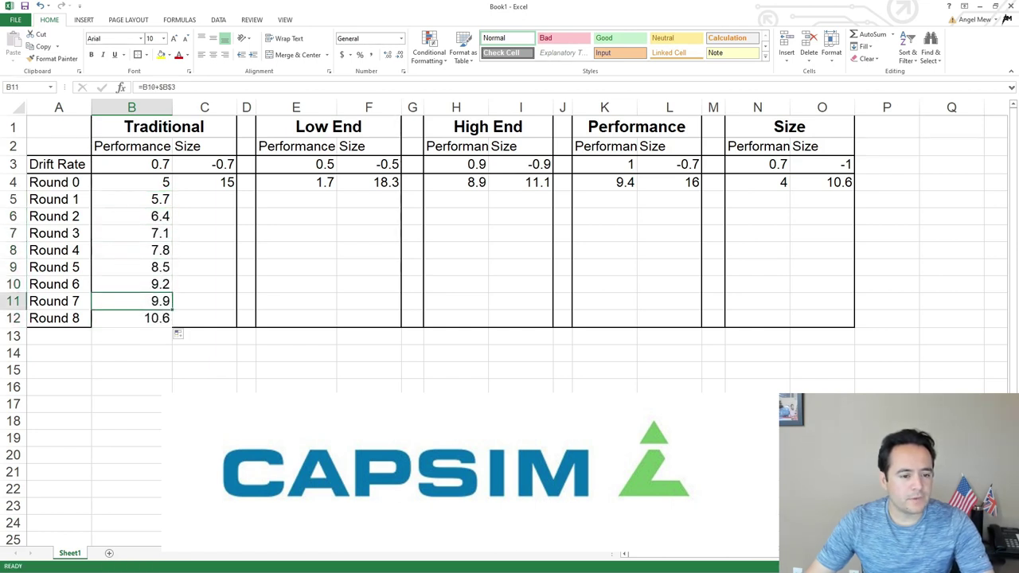
- Calculate Traditional size for Round 1 in C5 as Round 0 plus the locked drift rate, =C4+$C$3
{"action": "left_click", "coordinate": [205, 199]}
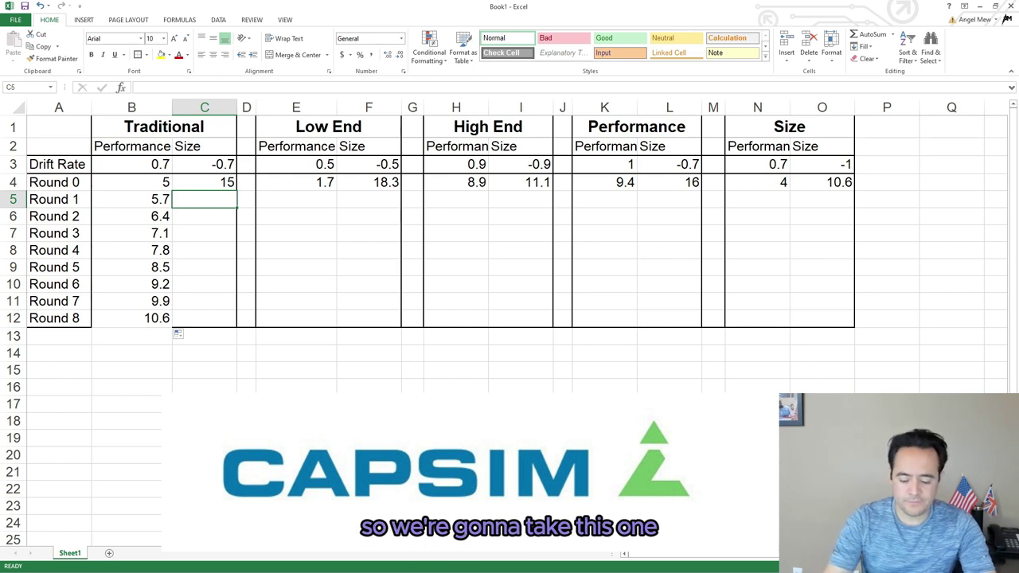
{"action": "type", "text": "="}
{"action": "key", "text": "Up"}
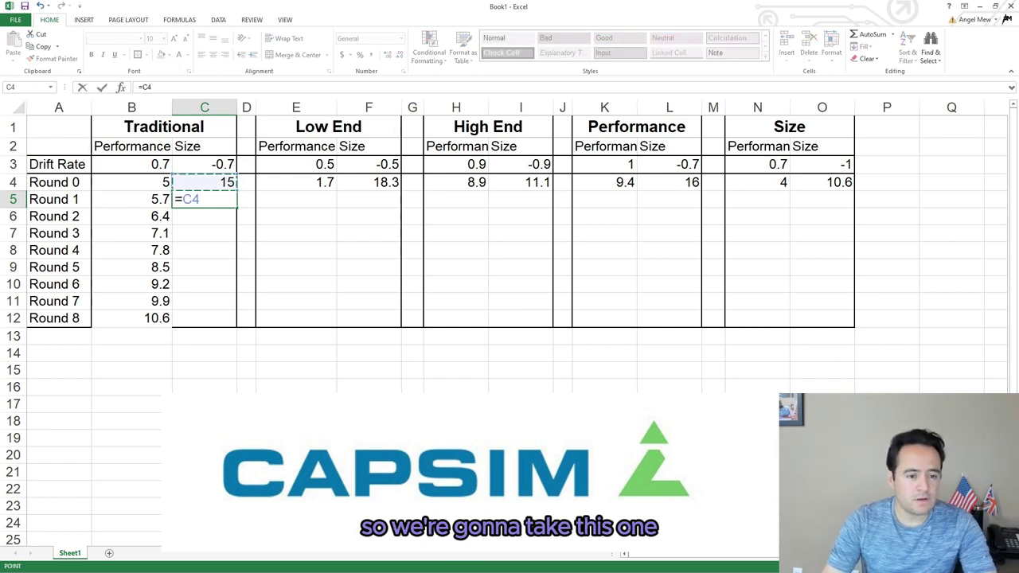
{"action": "type", "text": "+"}
{"action": "key", "text": "Up"}
{"action": "key", "text": "Up"}
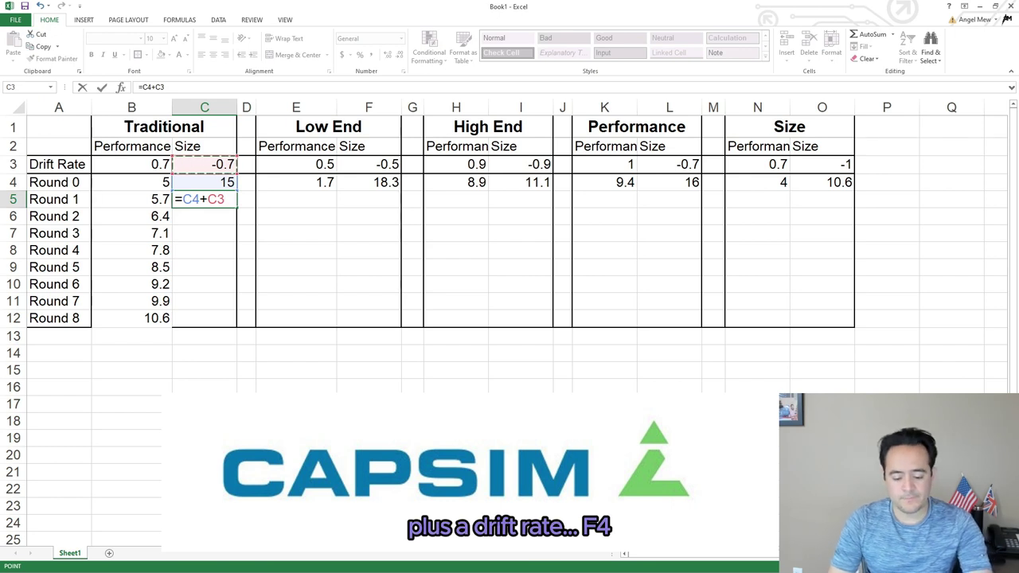
{"action": "key", "text": "F4"}
{"action": "key", "text": "Return"}
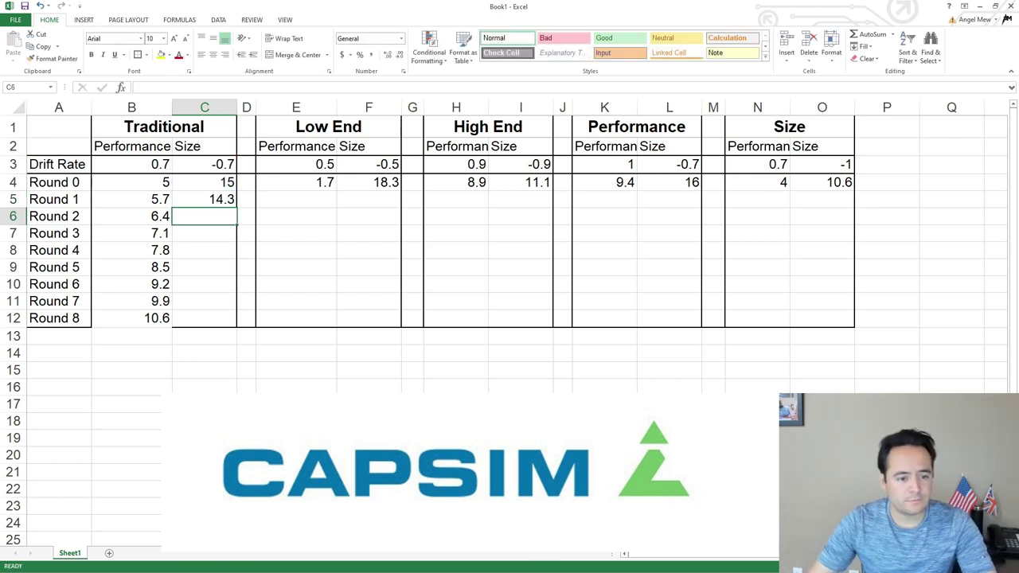
- Fill the Traditional size formula from Round 1 down through Round 8
{"action": "left_click", "coordinate": [205, 200]}
{"action": "left_click_drag", "start_coordinate": [239, 210], "coordinate": [235, 320]}
{"action": "left_click", "coordinate": [204, 200]}
{"action": "left_click", "coordinate": [297, 421]}
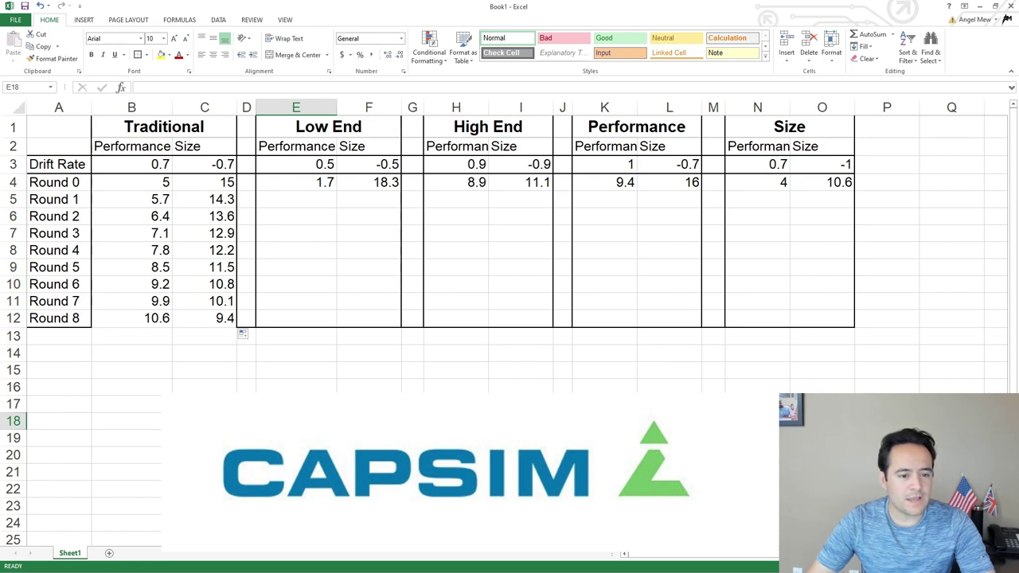
{"action": "left_click", "coordinate": [131, 199]}
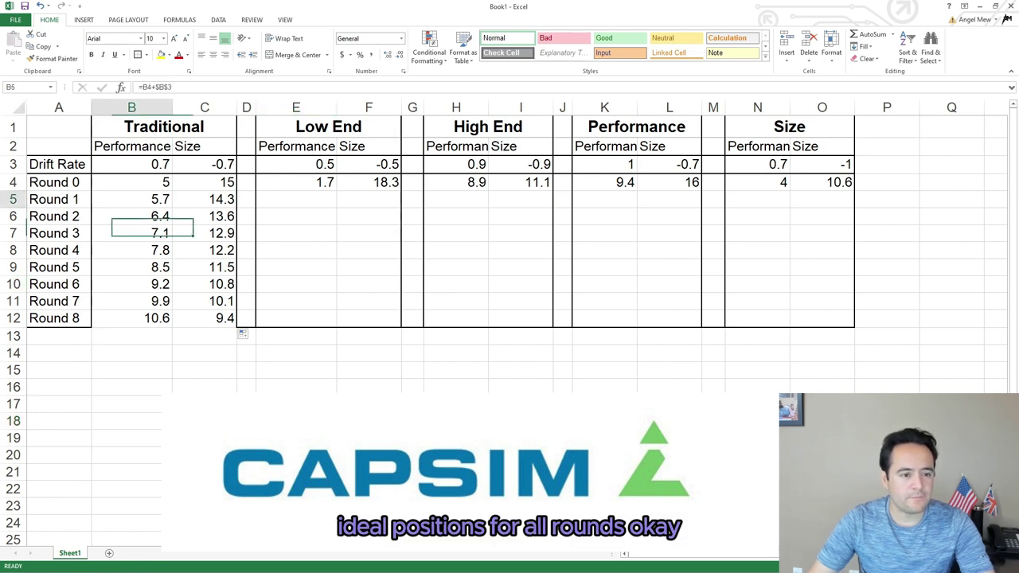
- Calculate Low End performance for Round 1 in E5 with =E4+$E$3 and go to the Round 1 size cell
{"action": "left_click", "coordinate": [296, 199]}
{"action": "type", "text": "="}
{"action": "key", "text": "Up"}
{"action": "type", "text": "+"}
{"action": "key", "text": "Up"}
{"action": "key", "text": "Up"}
{"action": "key", "text": "F4"}
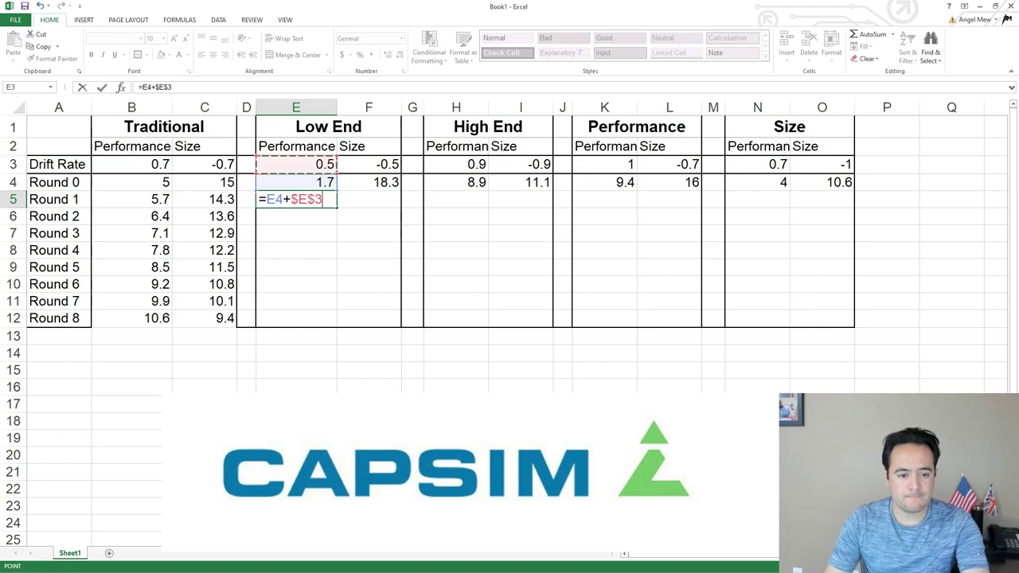
{"action": "key", "text": "Return"}
{"action": "key", "text": "Up"}
{"action": "key", "text": "Right"}
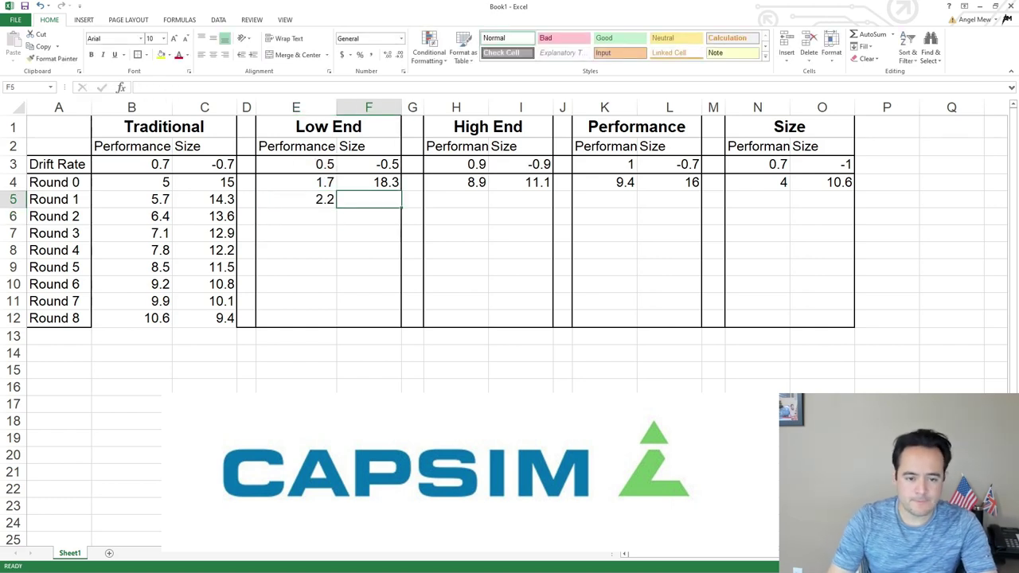
- Calculate Low End size for Round 1 in F5 as Round 0 plus the locked drift rate, =F4+$F$3
{"action": "type", "text": "="}
{"action": "key", "text": "Up"}
{"action": "type", "text": "+"}
{"action": "key", "text": "Up"}
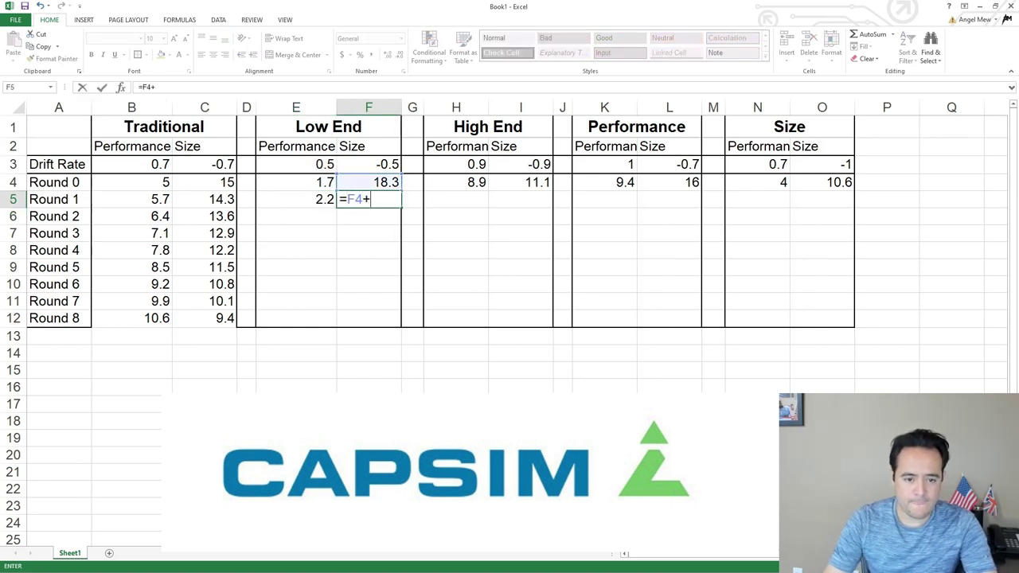
{"action": "key", "text": "Up"}
{"action": "key", "text": "F4"}
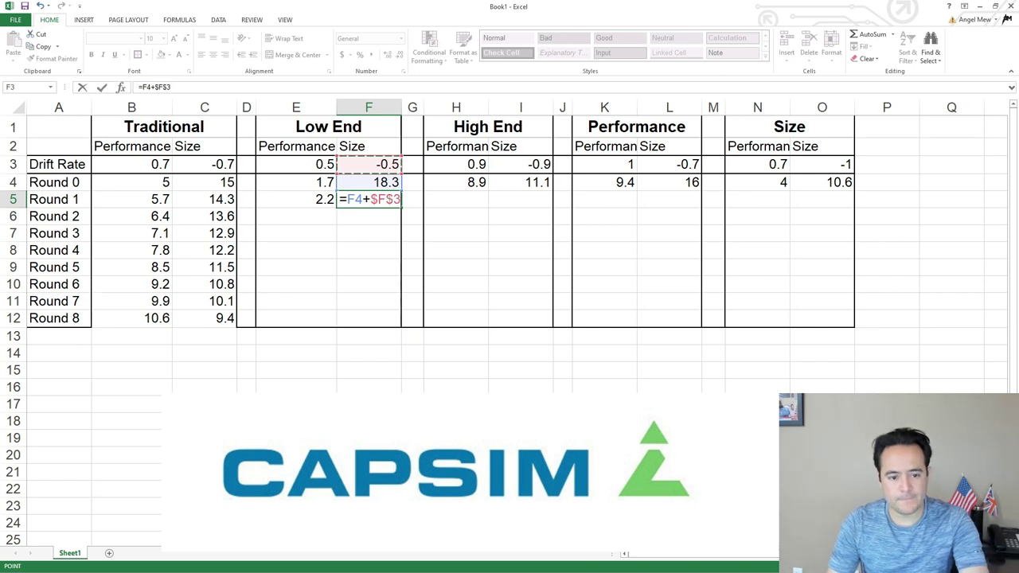
{"action": "key", "text": "Return"}
{"action": "left_click_drag", "start_coordinate": [296, 182], "coordinate": [403, 321]}
{"action": "left_click", "coordinate": [456, 389]}
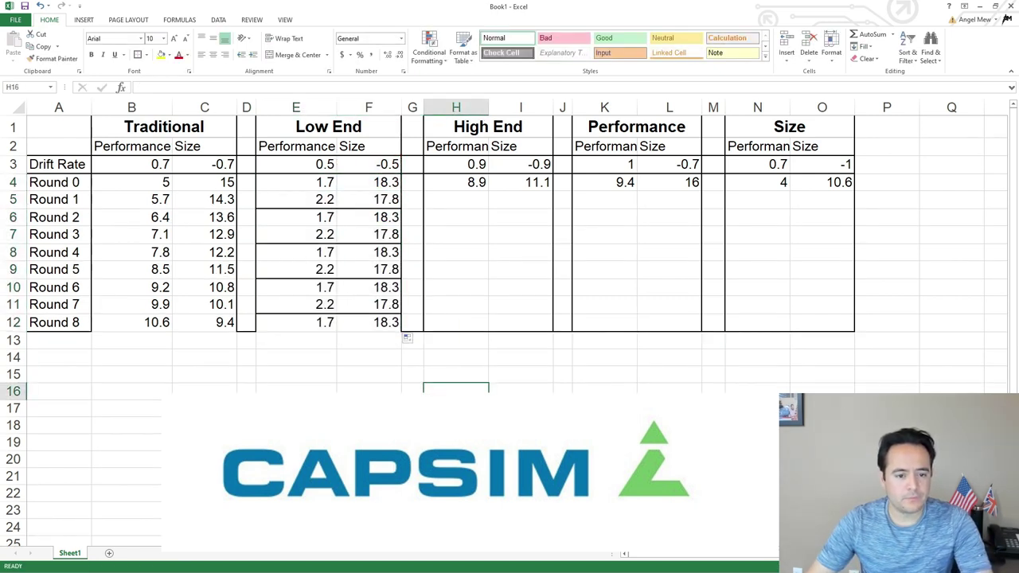
{"action": "key", "text": "ctrl+z"}
- Fill the Low End performance and size formulas from Round 1 down through Round 8
{"action": "left_click_drag", "start_coordinate": [296, 199], "coordinate": [402, 327]}
{"action": "left_click", "coordinate": [456, 250]}
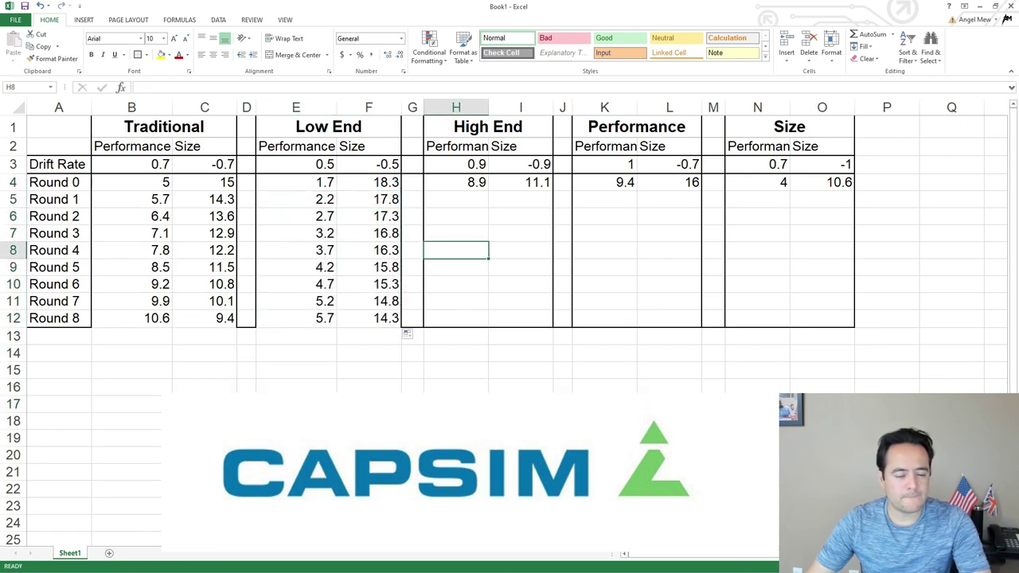
- Calculate High End performance for Round 1 in H5 as Round 0 plus the locked drift rate, =H4+$H$3
{"action": "left_click", "coordinate": [456, 199]}
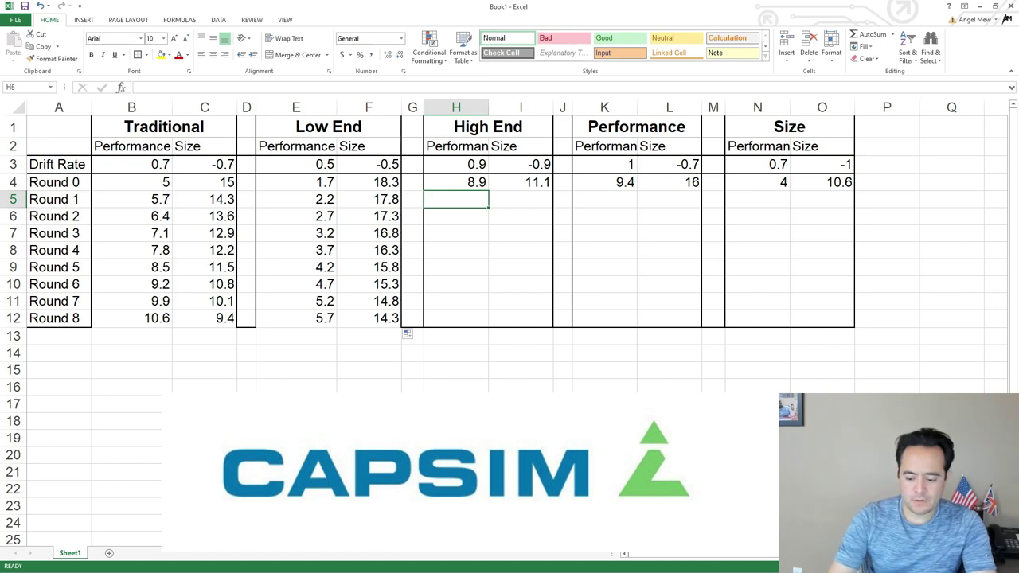
{"action": "type", "text": "="}
{"action": "left_click", "coordinate": [456, 183]}
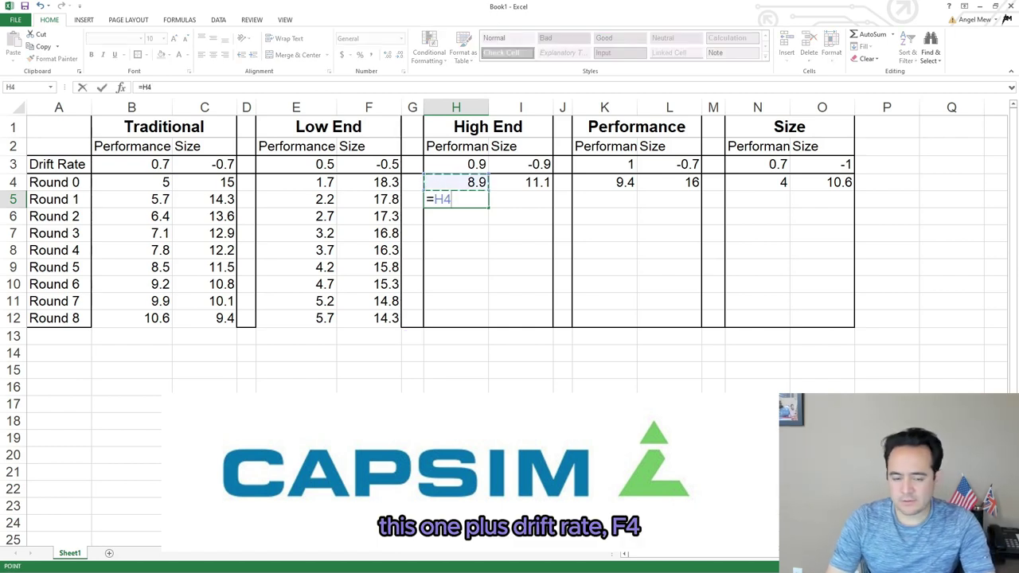
{"action": "type", "text": "+"}
{"action": "left_click", "coordinate": [455, 164]}
{"action": "key", "text": "F4"}
{"action": "key", "text": "Return"}
- Calculate High End size for Round 1 in I5 with =I4+$I$3
{"action": "left_click", "coordinate": [520, 199]}
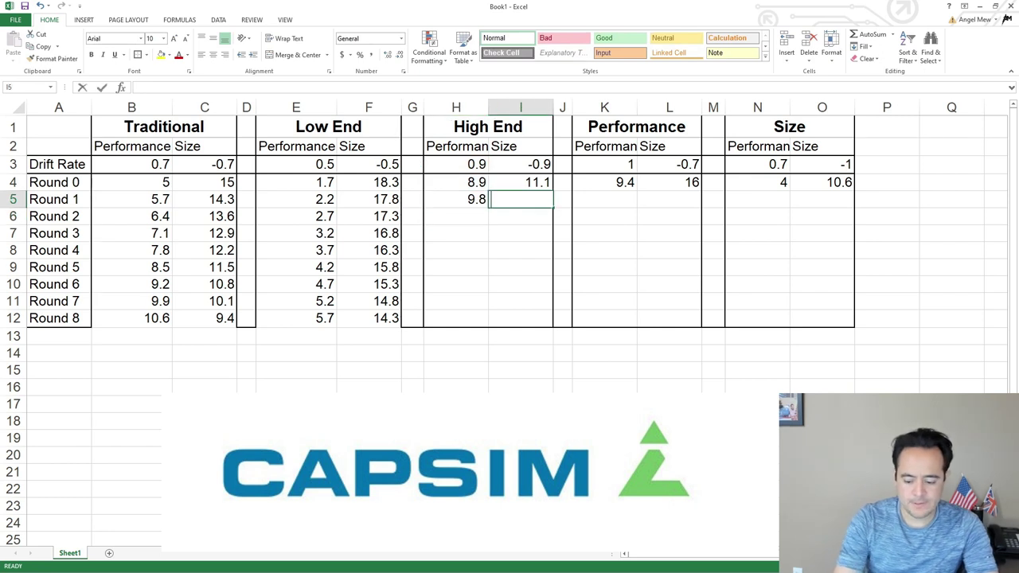
{"action": "type", "text": "="}
{"action": "key", "text": "Up"}
{"action": "type", "text": "+"}
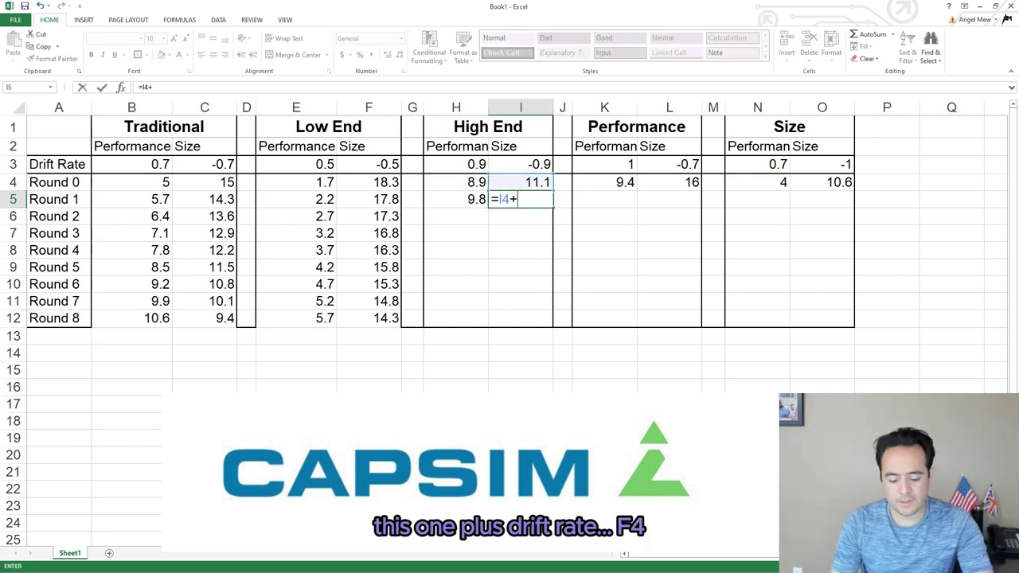
{"action": "key", "text": "Up"}
{"action": "key", "text": "Up"}
{"action": "key", "text": "F4"}
{"action": "key", "text": "Return"}
- Fill the High End performance and size formulas from Round 1 down through Round 8
{"action": "key", "text": "Up"}
{"action": "key", "text": "Left"}
{"action": "key", "text": "shift+Right"}
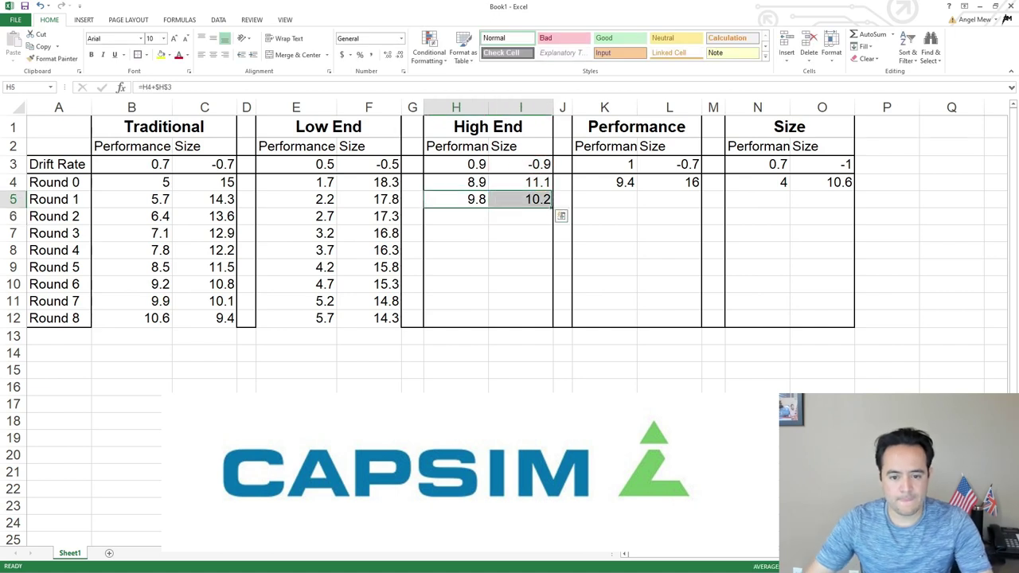
{"action": "left_click_drag", "start_coordinate": [552, 207], "coordinate": [552, 324]}
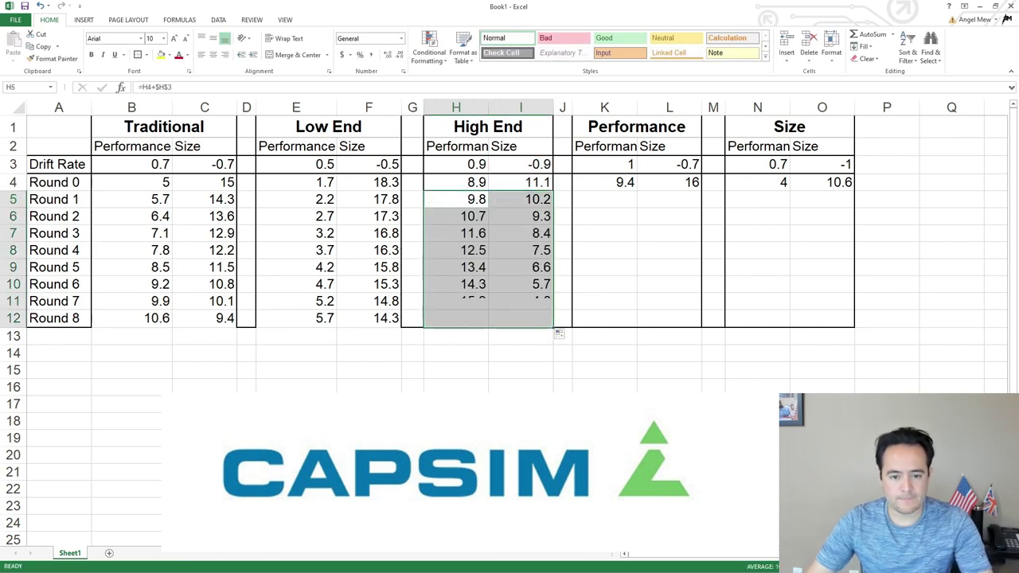
- Calculate the Performance segment's Round 1 performance in K5 with =K4+$K$3 and fill the formula down through Round 8
{"action": "left_click", "coordinate": [604, 200]}
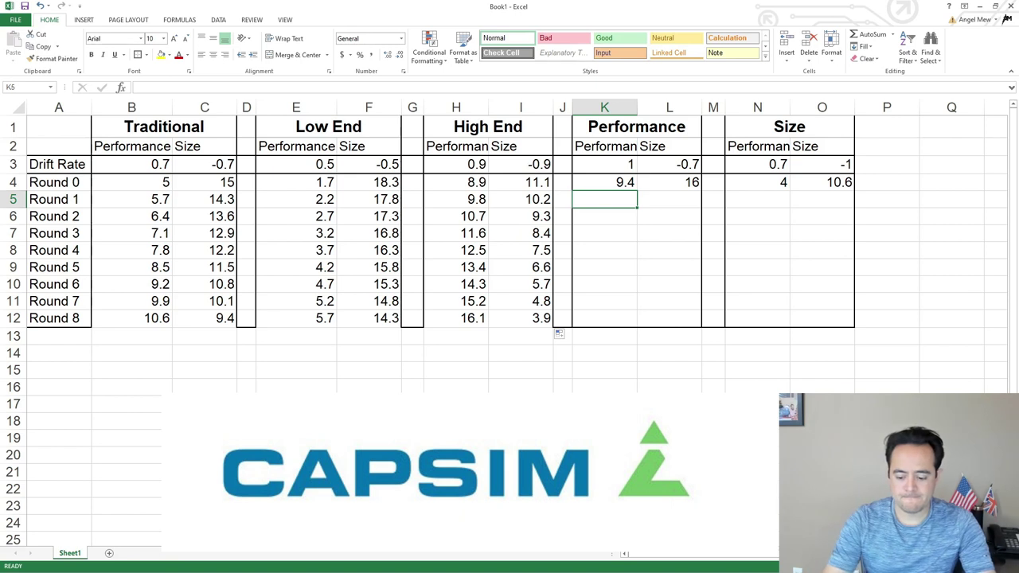
{"action": "type", "text": "="}
{"action": "key", "text": "Up"}
{"action": "type", "text": "+"}
{"action": "key", "text": "Up"}
{"action": "key", "text": "Up"}
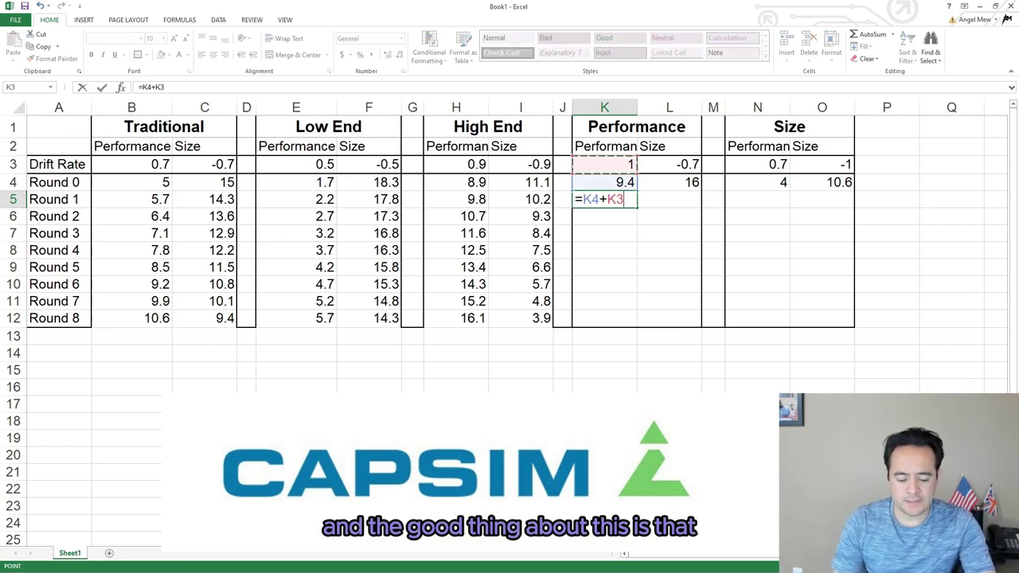
{"action": "key", "text": "F4"}
{"action": "key", "text": "Return"}
{"action": "key", "text": "Up"}
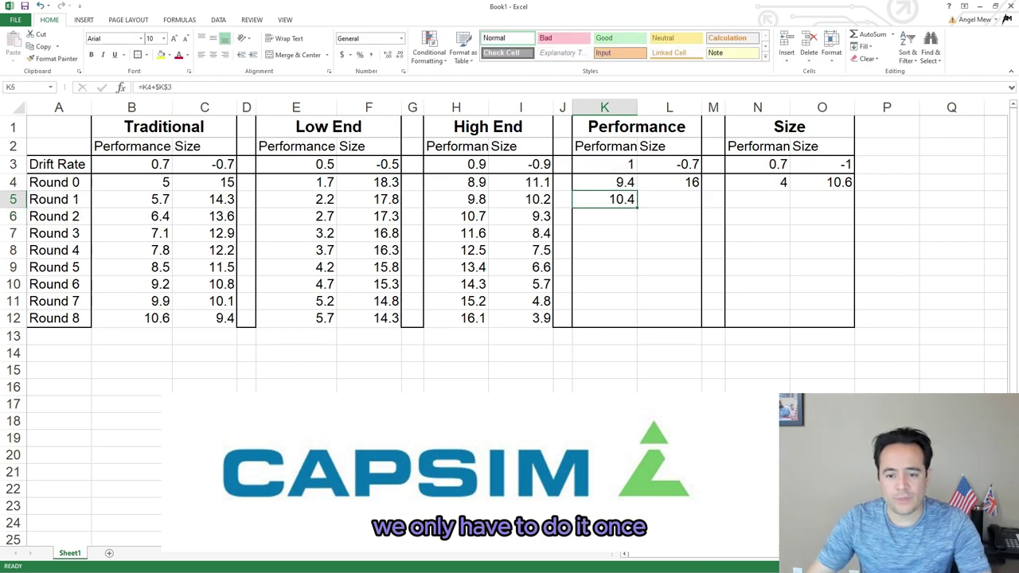
{"action": "left_click_drag", "start_coordinate": [637, 207], "coordinate": [636, 326]}
- Calculate the Performance segment's Round 1 size in L5 with =L4+$L$3 and fill the formula down through Round 8
{"action": "key", "text": "Right"}
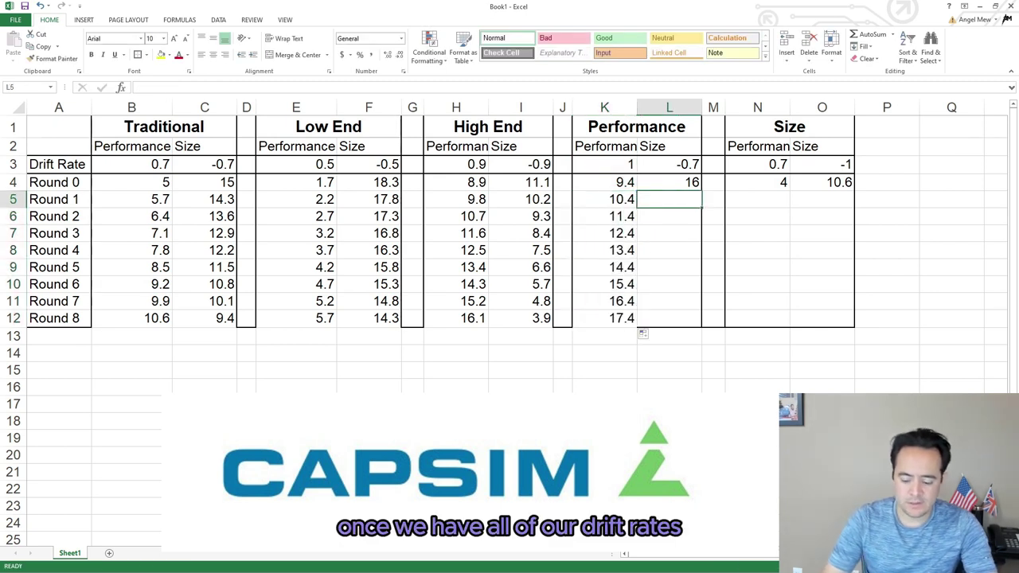
{"action": "type", "text": "="}
{"action": "key", "text": "Up"}
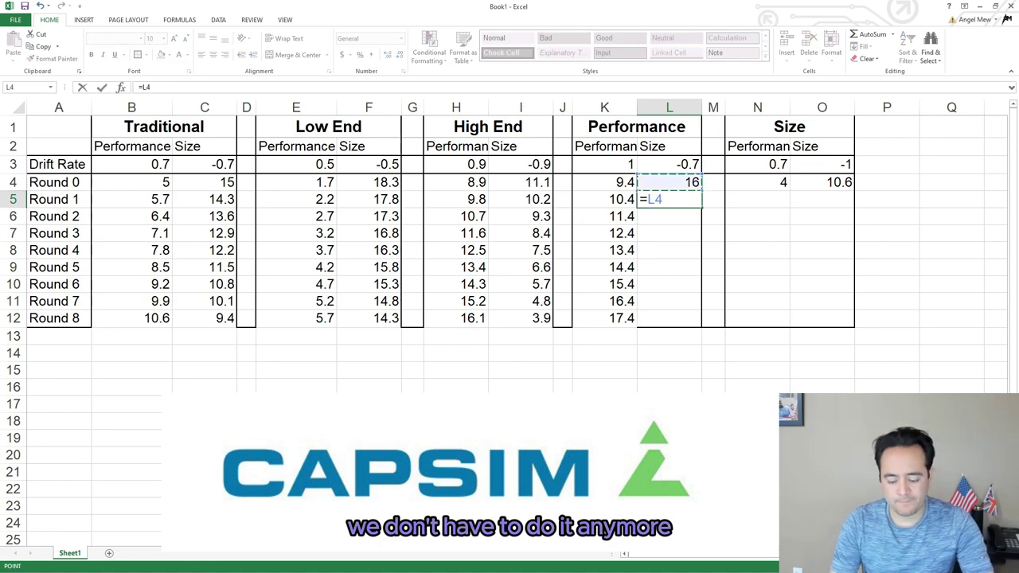
{"action": "type", "text": "+"}
{"action": "key", "text": "Up"}
{"action": "key", "text": "Up"}
{"action": "key", "text": "F4"}
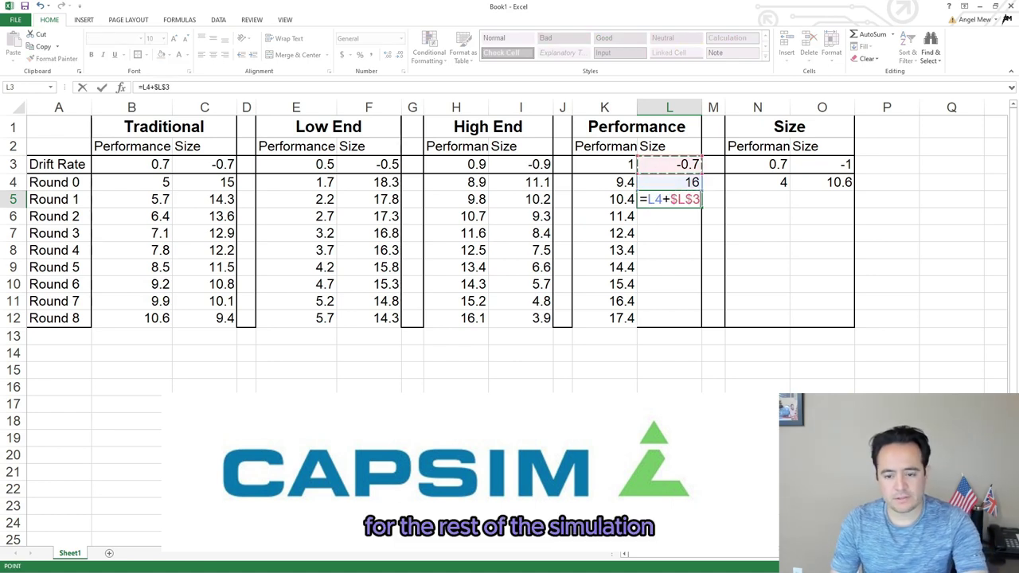
{"action": "key", "text": "Return"}
{"action": "key", "text": "Up"}
{"action": "left_click_drag", "start_coordinate": [701, 207], "coordinate": [700, 325]}
{"action": "left_click", "coordinate": [669, 385]}
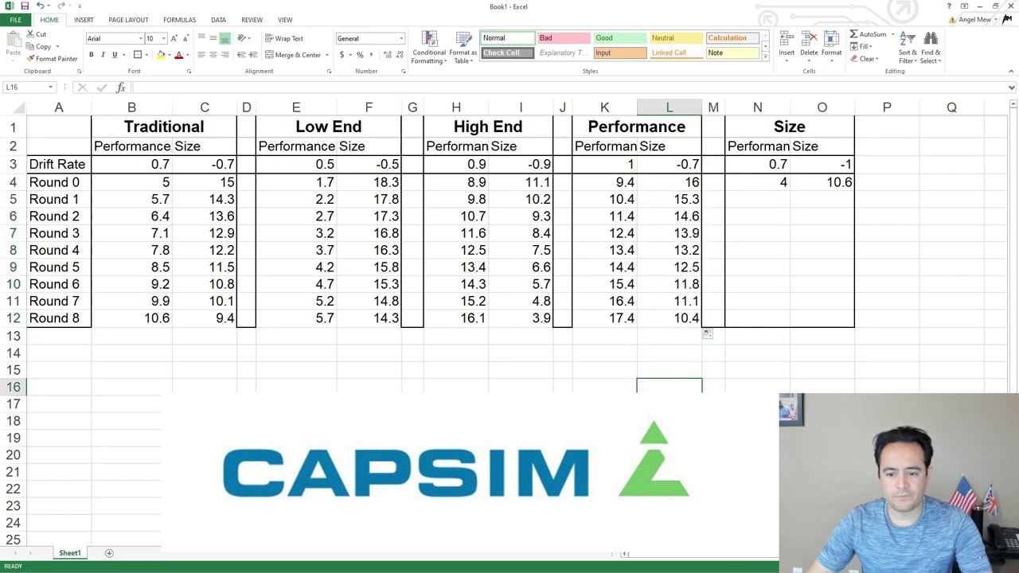
- Calculate the Size segment's Round 1 performance in N5 as Round 0 plus the locked drift rate, =N4+$N$3
{"action": "left_click", "coordinate": [757, 200]}
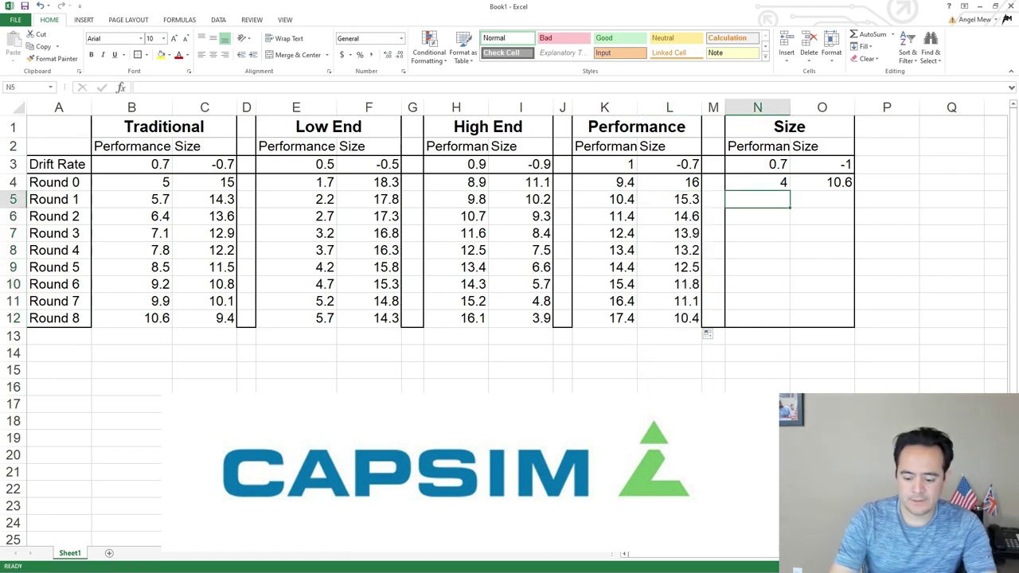
{"action": "type", "text": "="}
{"action": "key", "text": "Up"}
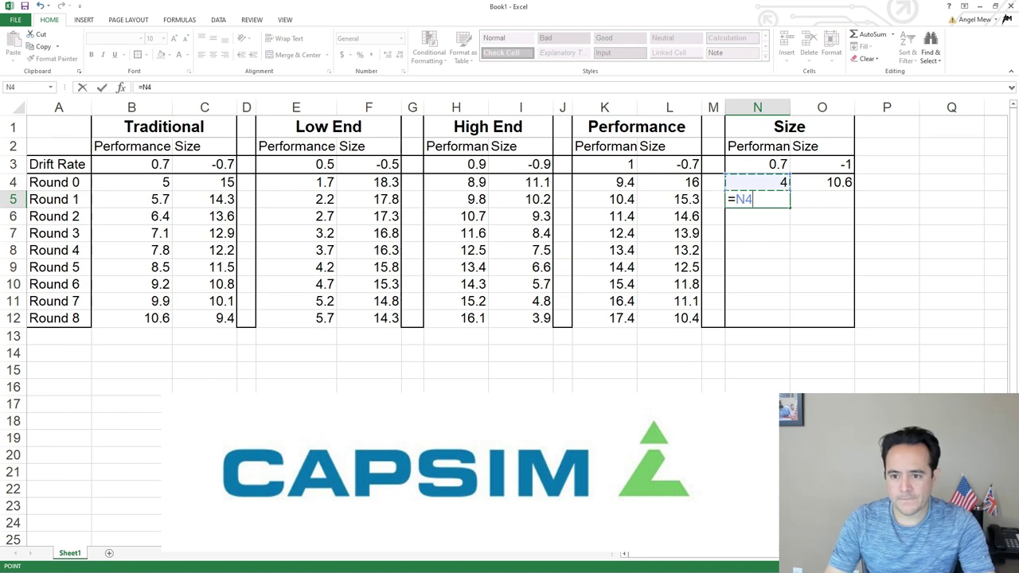
{"action": "type", "text": "+"}
{"action": "key", "text": "Up"}
{"action": "key", "text": "Up"}
{"action": "key", "text": "Return"}
{"action": "key", "text": "Up"}
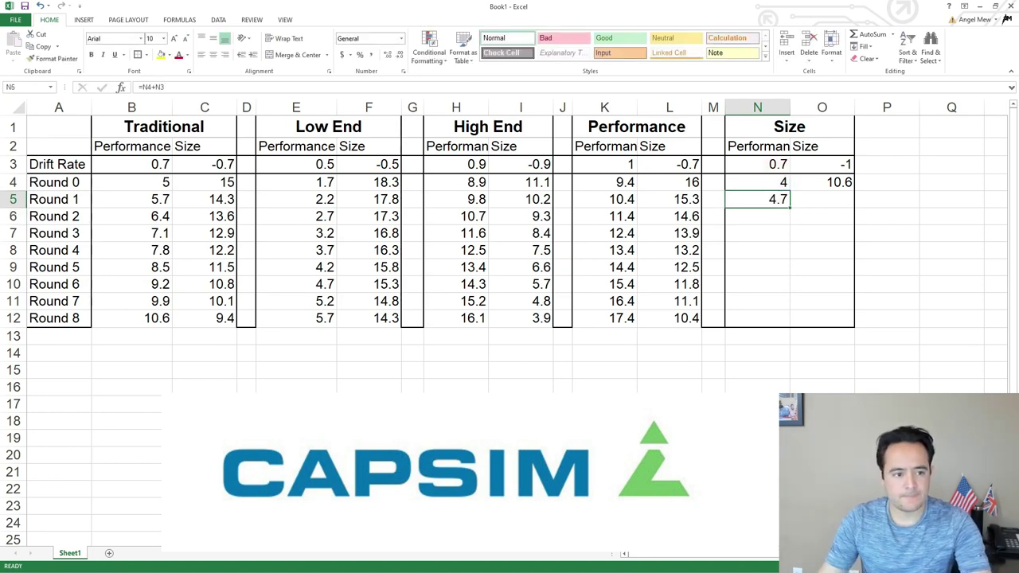
{"action": "key", "text": "F2"}
{"action": "key", "text": "F4"}
{"action": "key", "text": "Return"}
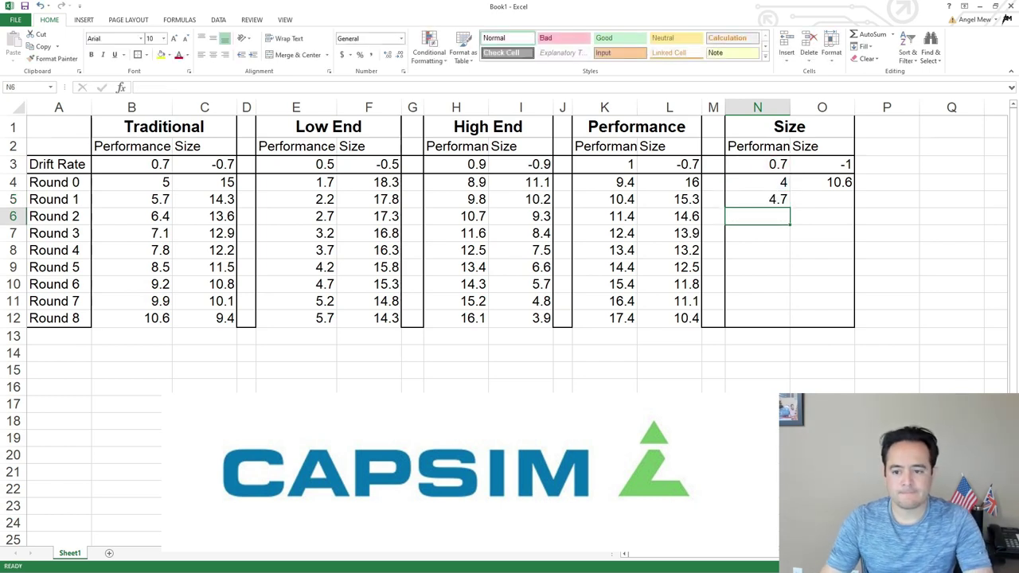
- Calculate the Size segment's Round 1 size in O5 with =O4+$O$3
{"action": "key", "text": "Up"}
{"action": "key", "text": "Right"}
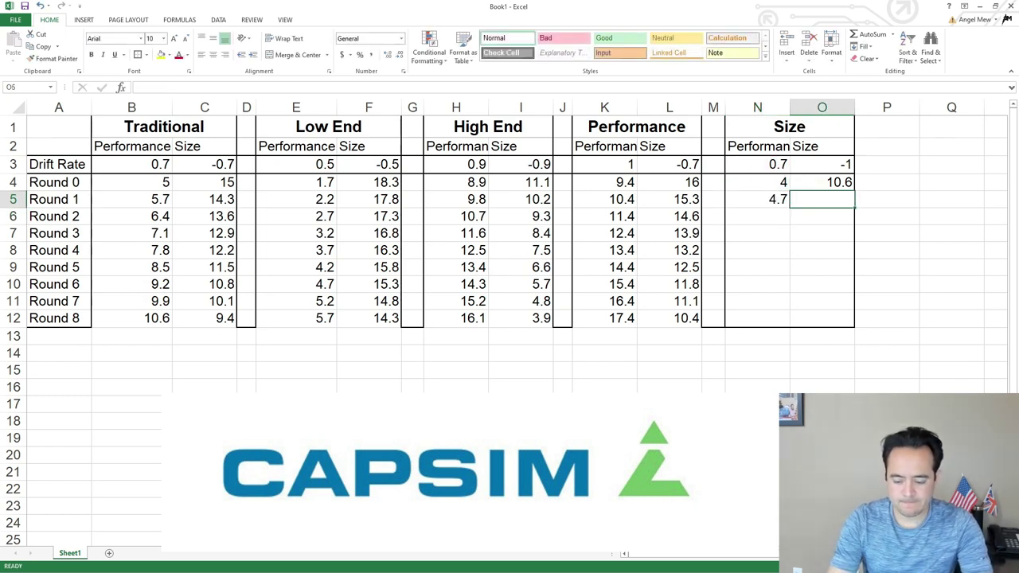
{"action": "type", "text": "="}
{"action": "key", "text": "Up"}
{"action": "type", "text": "+"}
{"action": "key", "text": "Up"}
{"action": "key", "text": "Up"}
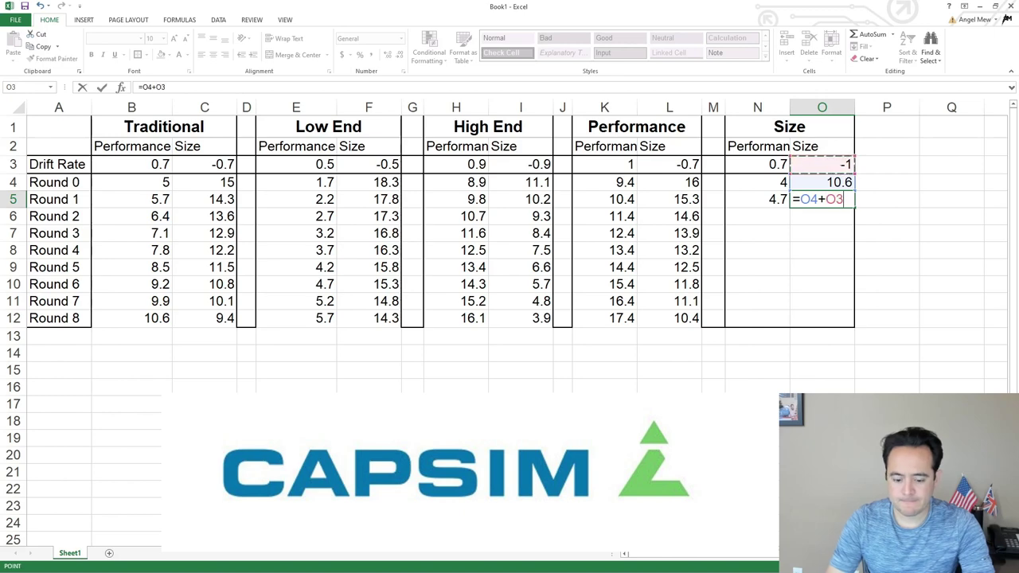
{"action": "key", "text": "F4"}
{"action": "key", "text": "Return"}
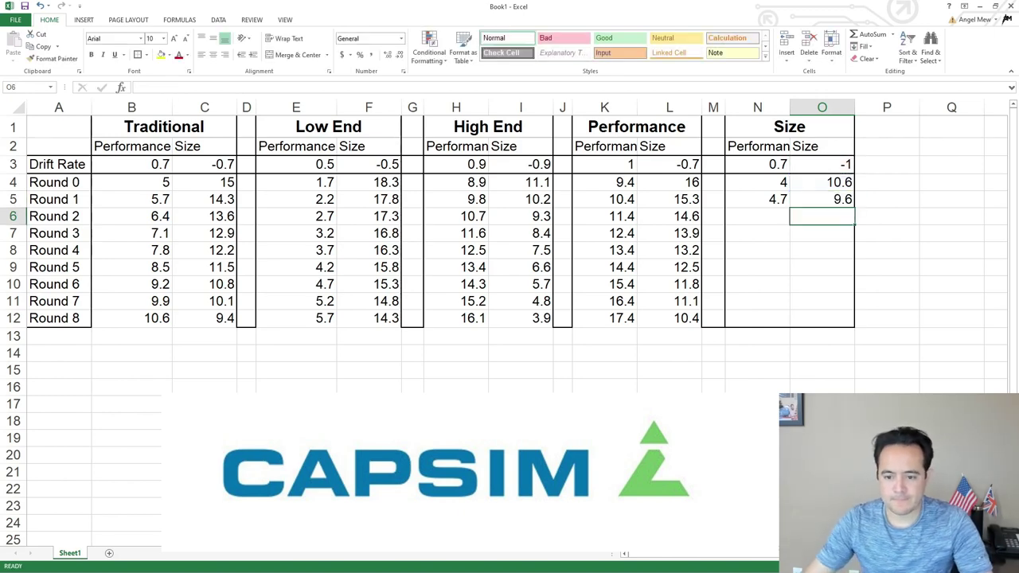
- Fill the Size segment's performance and size formulas from Round 1 down through Round 8
{"action": "key", "text": "Up"}
{"action": "key", "text": "Left"}
{"action": "key", "text": "shift+Right"}
{"action": "left_click_drag", "start_coordinate": [854, 208], "coordinate": [854, 322]}
{"action": "left_click", "coordinate": [887, 405]}
{"action": "left_click", "coordinate": [822, 455]}
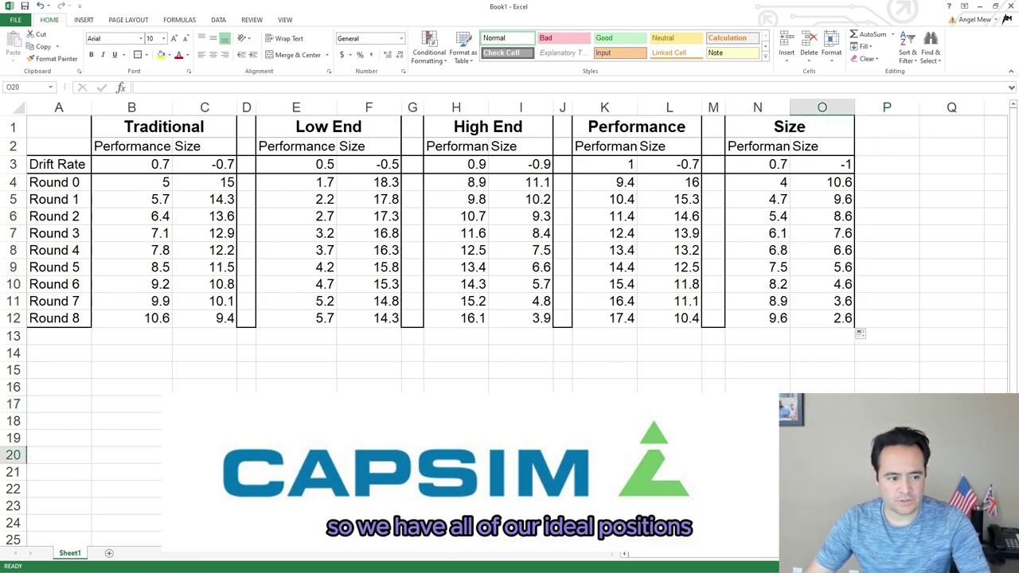
- Switch to the Capstone web app, open the Market Share report and enlarge its window
{"action": "left_click_drag", "start_coordinate": [430, 6], "coordinate": [1018, 32]}
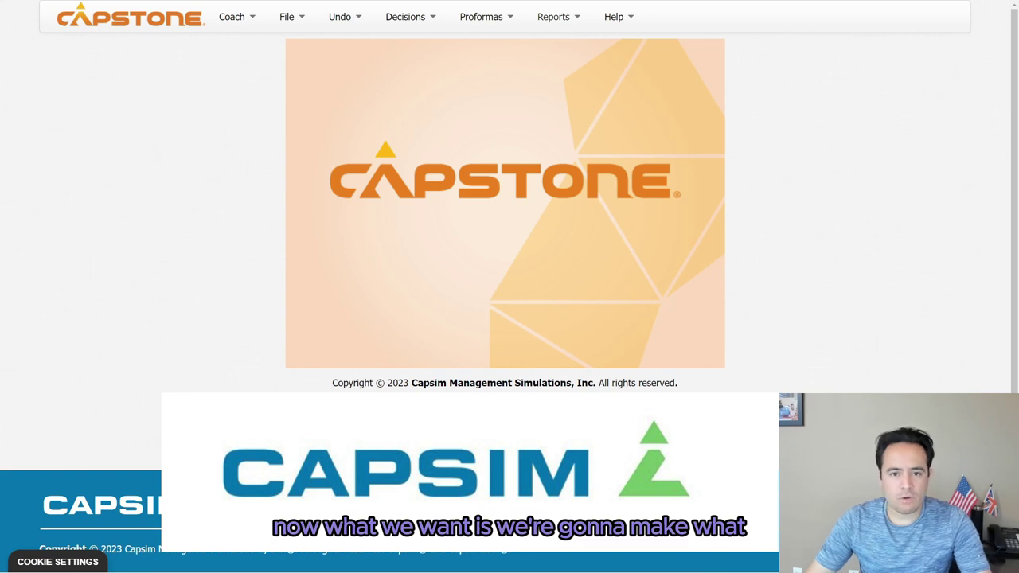
{"action": "left_click", "coordinate": [554, 16]}
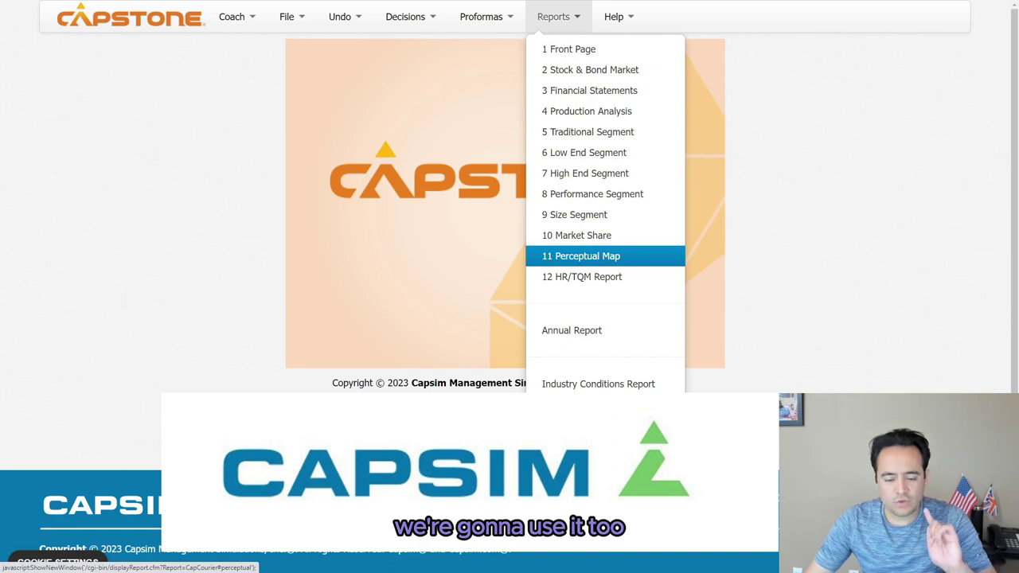
{"action": "left_click", "coordinate": [576, 234]}
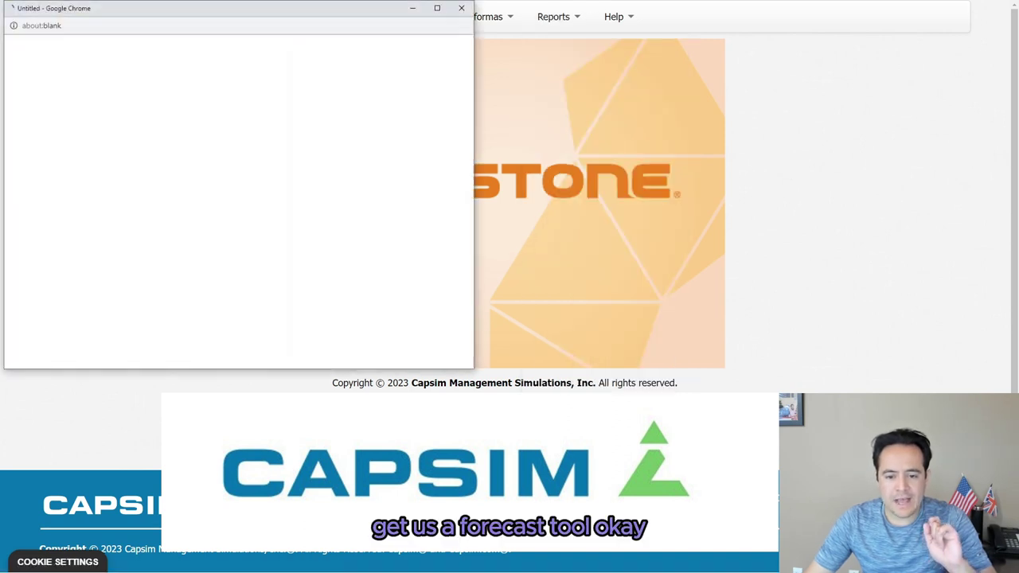
{"action": "left_click_drag", "start_coordinate": [471, 368], "coordinate": [782, 521]}
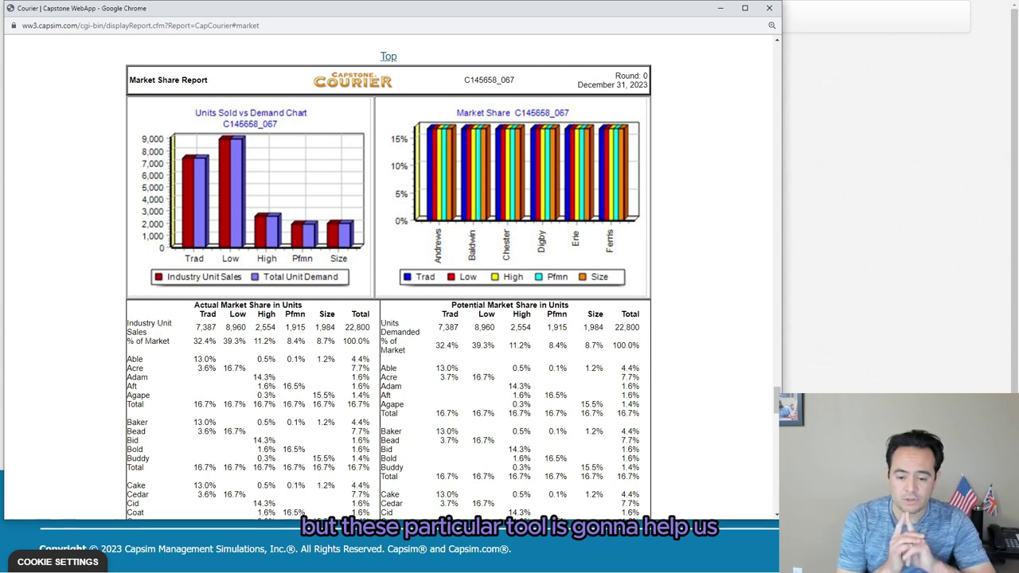
- Select and copy the whole Potential Market Share in Units table, from its heading through the last Total row
{"action": "scroll", "coordinate": [390, 279], "scroll_direction": "down", "scroll_amount": 4}
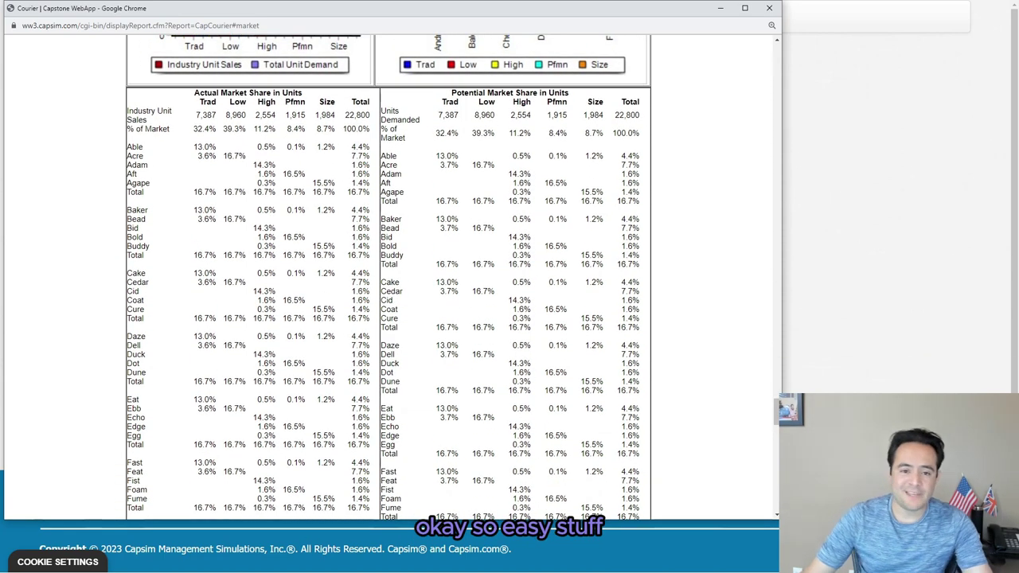
{"action": "left_click_drag", "start_coordinate": [450, 92], "coordinate": [639, 464]}
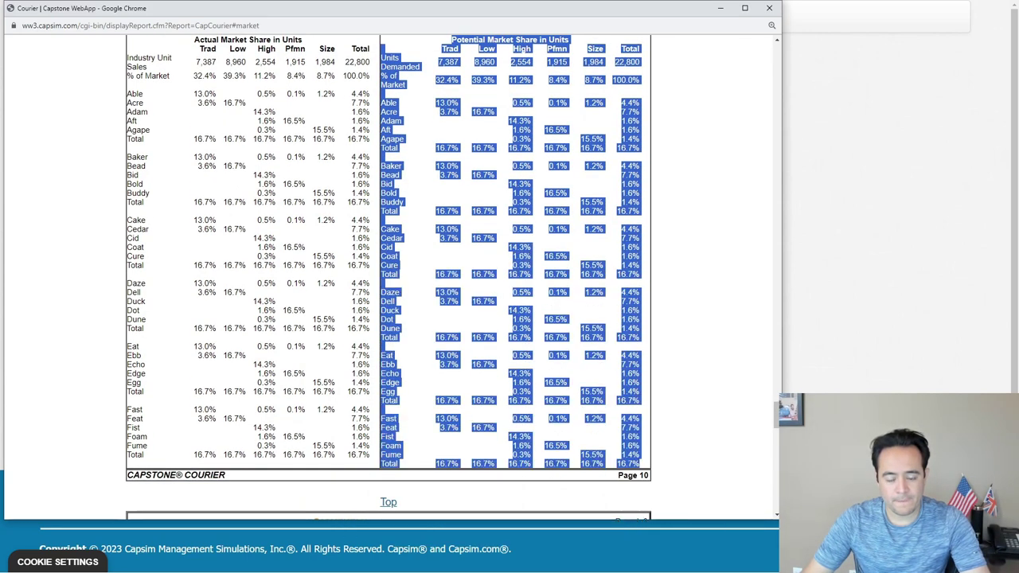
{"action": "scroll", "coordinate": [637, 462], "scroll_direction": "up", "scroll_amount": 1}
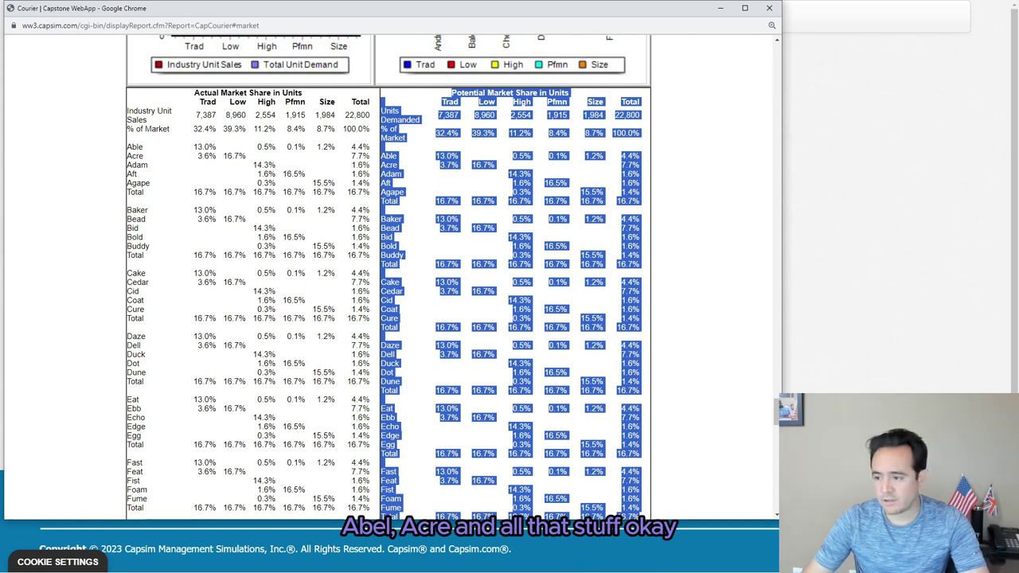
- Switch back to Excel and paste the Potential Market Share in Units table below the ideal positions, starting at A15
{"action": "key", "text": "alt+Tab"}
{"action": "left_click_drag", "start_coordinate": [1018, 85], "coordinate": [521, 1]}
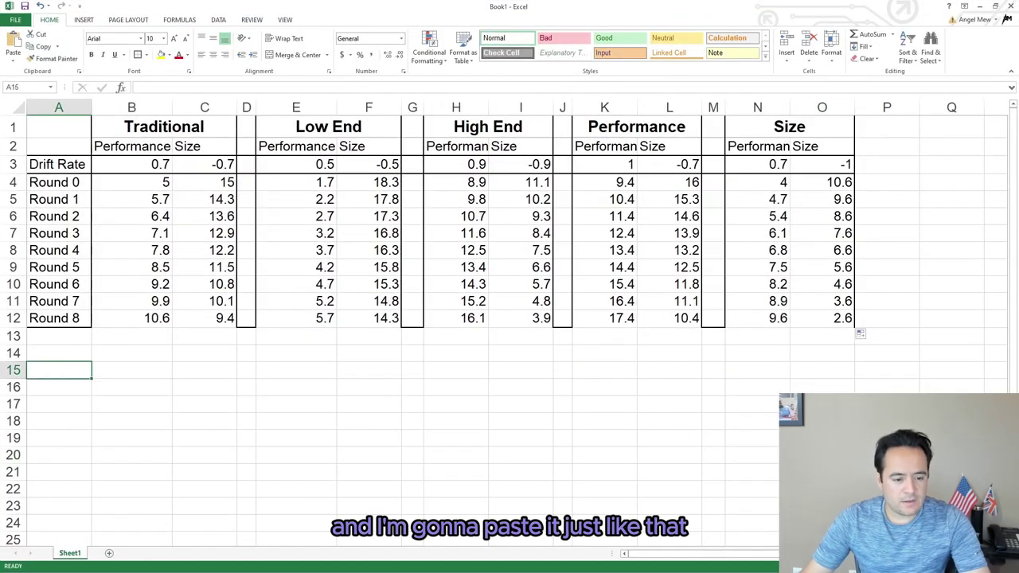
{"action": "scroll", "coordinate": [509, 318], "scroll_direction": "down", "scroll_amount": 2}
{"action": "key", "text": "ctrl+v"}
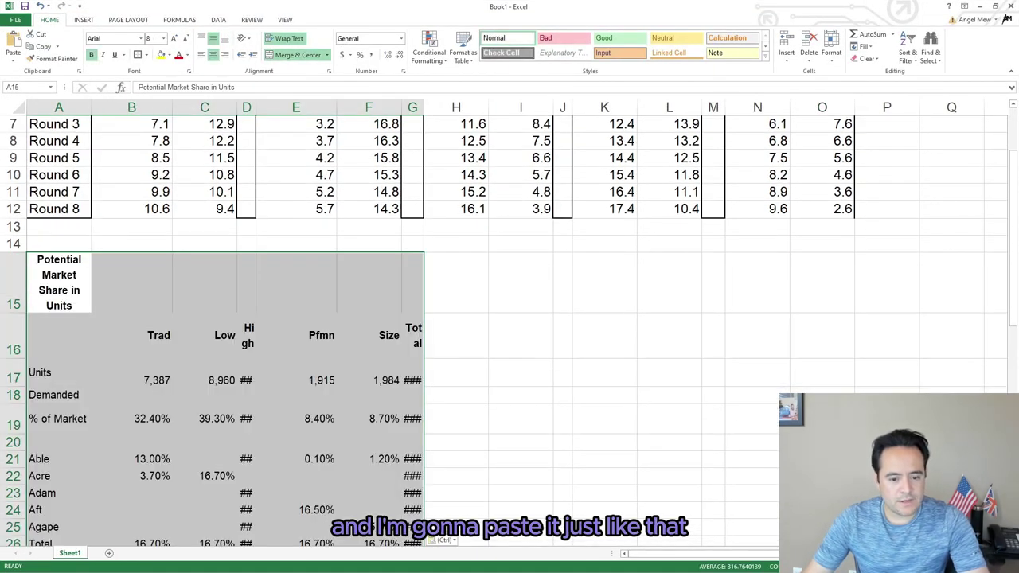
{"action": "scroll", "coordinate": [509, 318], "scroll_direction": "down", "scroll_amount": 3}
{"action": "scroll", "coordinate": [510, 318], "scroll_direction": "up", "scroll_amount": 1}
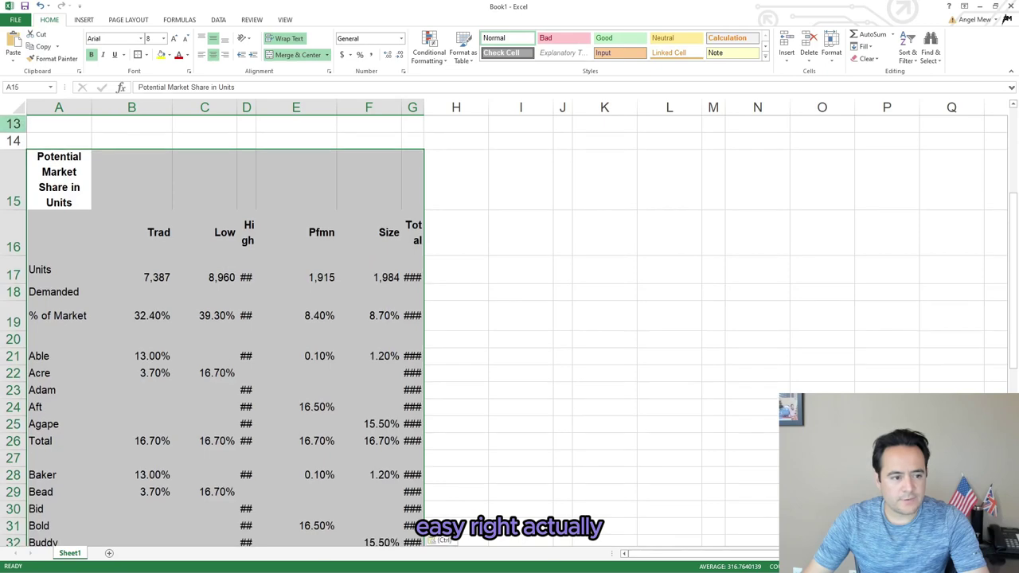
- Undo the table paste on Sheet1 and paste the Potential Market Share in Units table at A1 of a new sheet
{"action": "key", "text": "ctrl+z"}
{"action": "scroll", "coordinate": [509, 318], "scroll_direction": "up", "scroll_amount": 1}
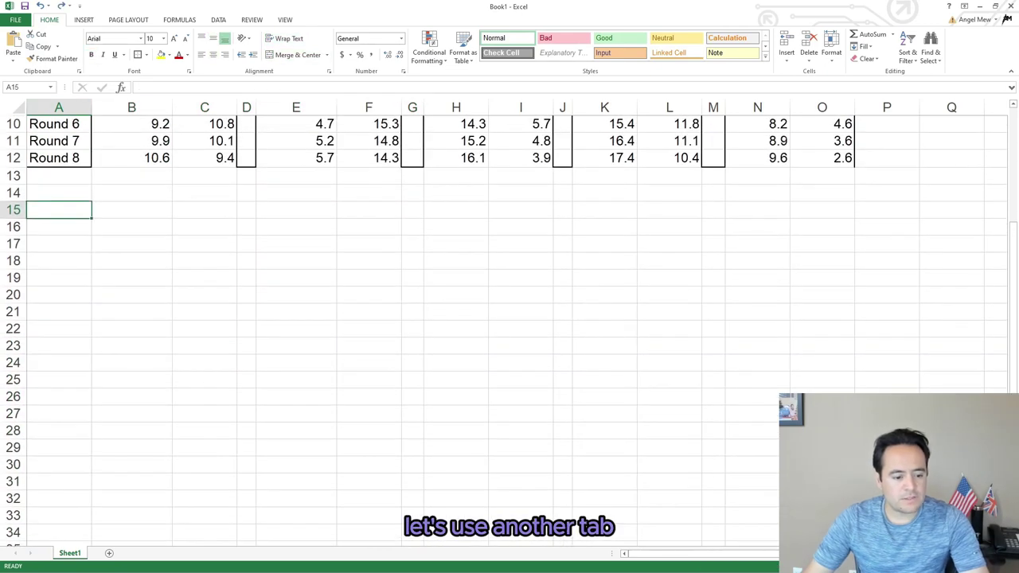
{"action": "key", "text": "shift+F11"}
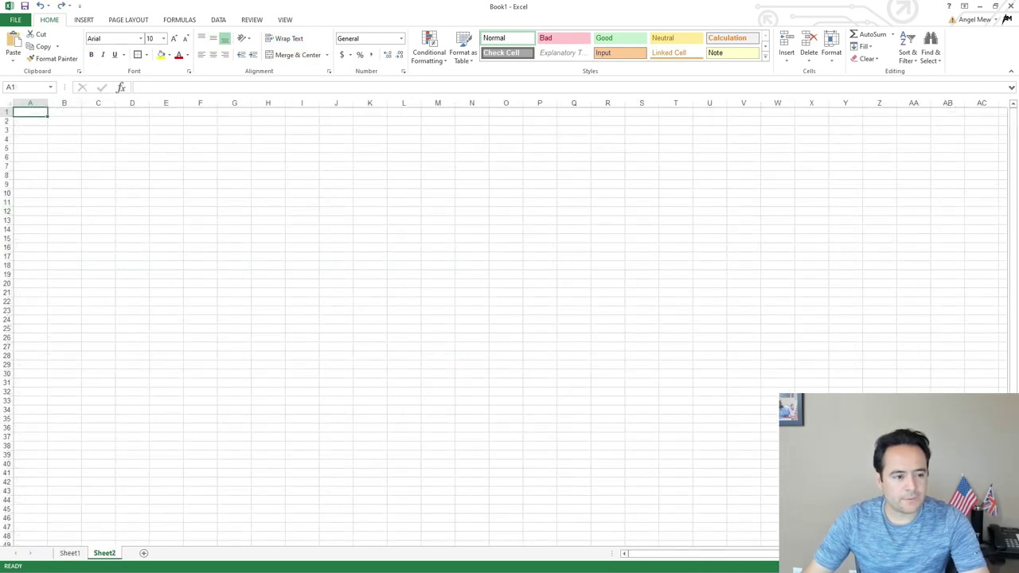
{"action": "key", "text": "ctrl+v"}
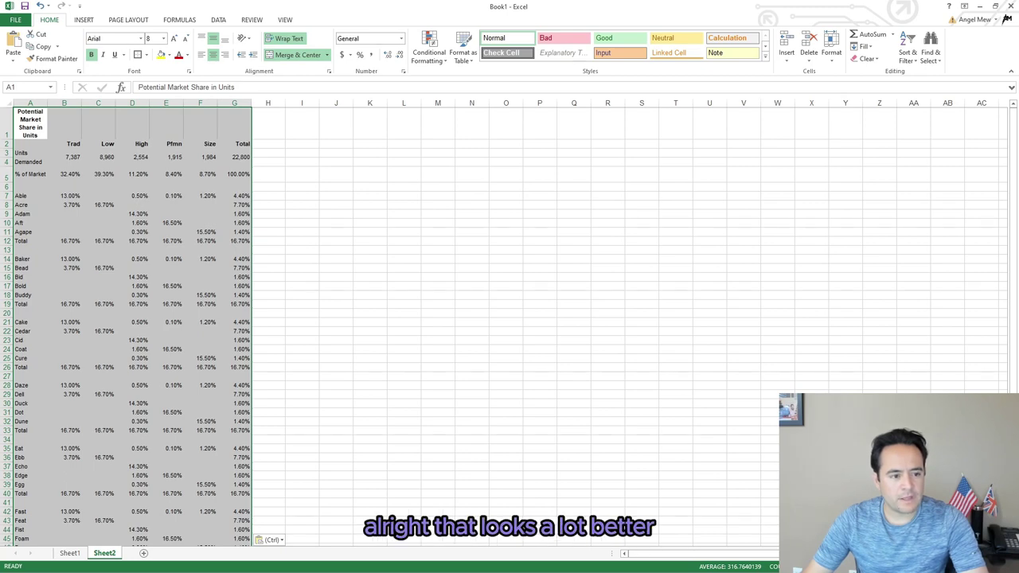
{"action": "scroll", "coordinate": [127, 318], "scroll_direction": "down", "scroll_amount": 1}
{"action": "scroll", "coordinate": [128, 318], "scroll_direction": "up", "scroll_amount": 1}
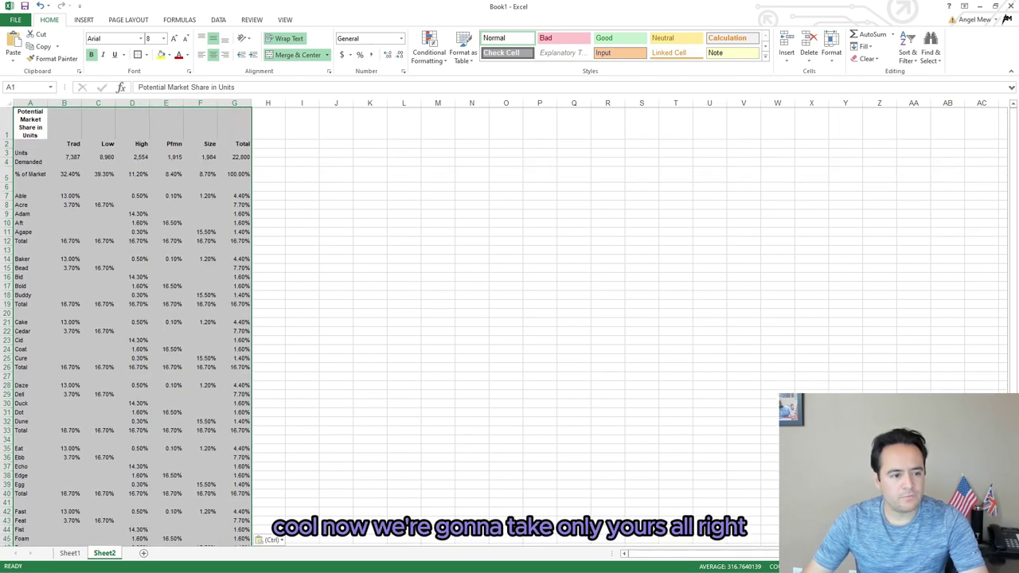
- Bold the Units Demanded row and the Able through Agape product rows from the name column through Size
{"action": "left_click", "coordinate": [64, 196]}
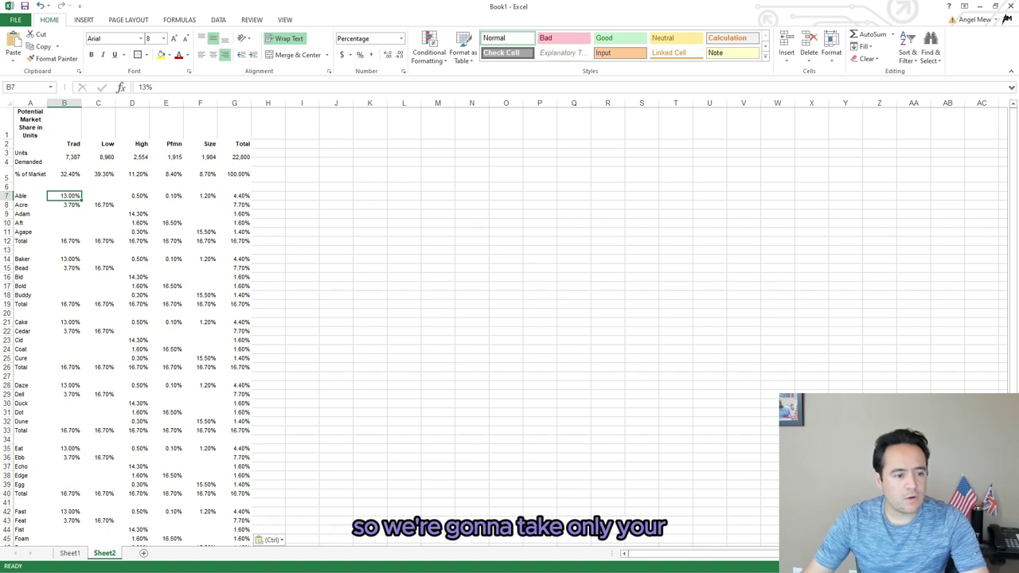
{"action": "left_click_drag", "start_coordinate": [21, 196], "coordinate": [234, 241]}
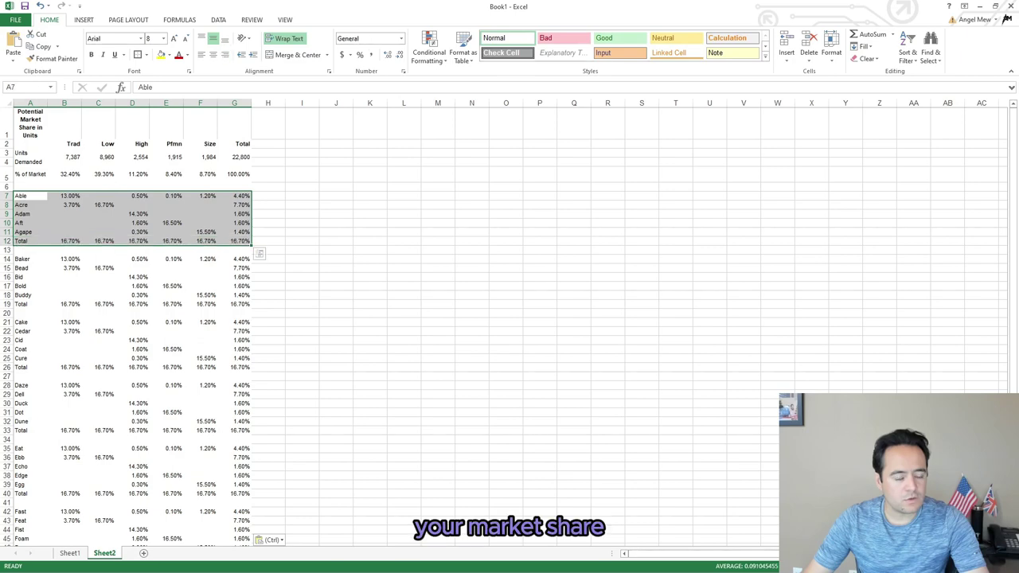
{"action": "left_click", "coordinate": [471, 277]}
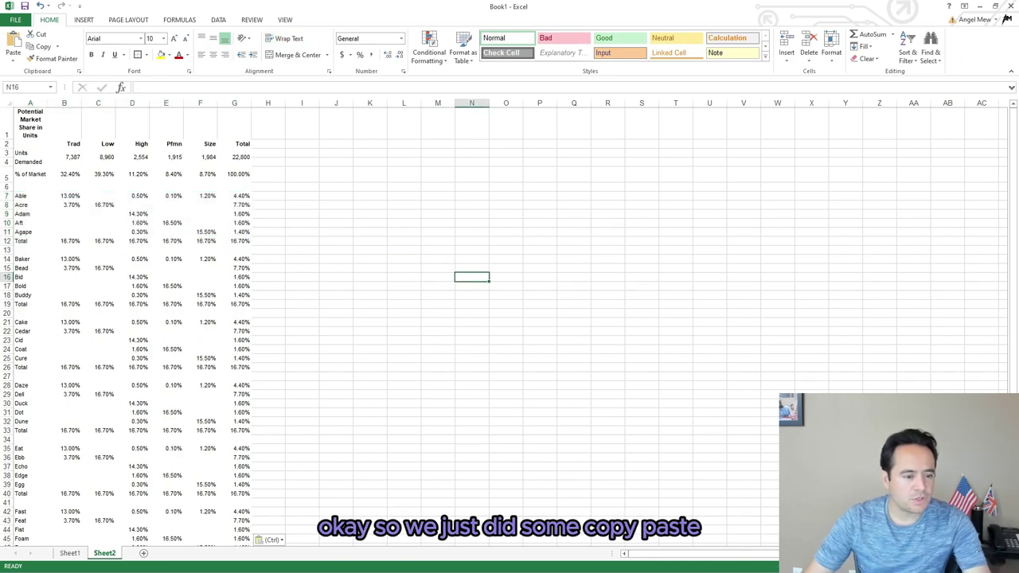
{"action": "left_click_drag", "start_coordinate": [30, 161], "coordinate": [234, 158]}
{"action": "left_click", "coordinate": [91, 55]}
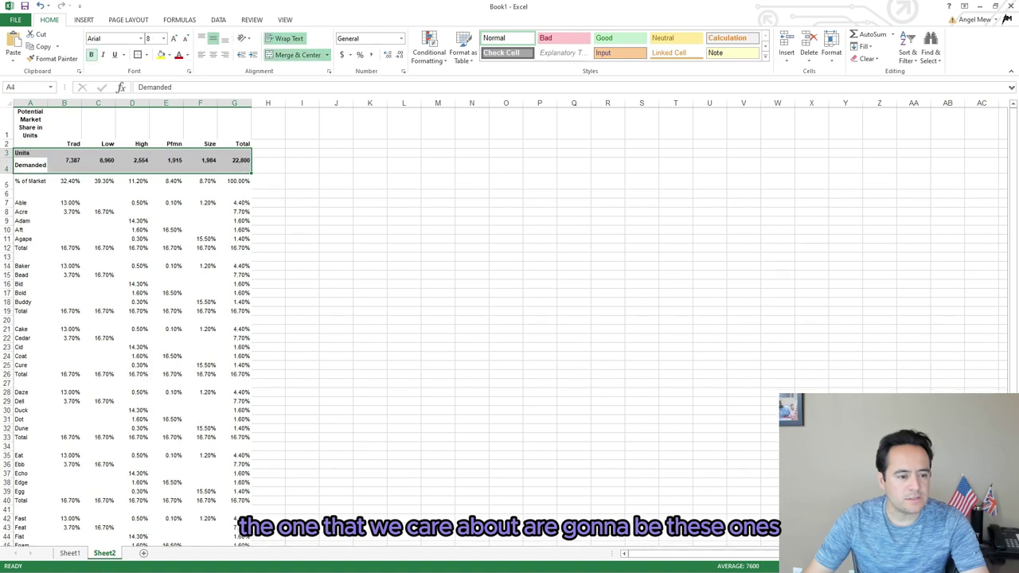
{"action": "left_click_drag", "start_coordinate": [23, 202], "coordinate": [208, 239]}
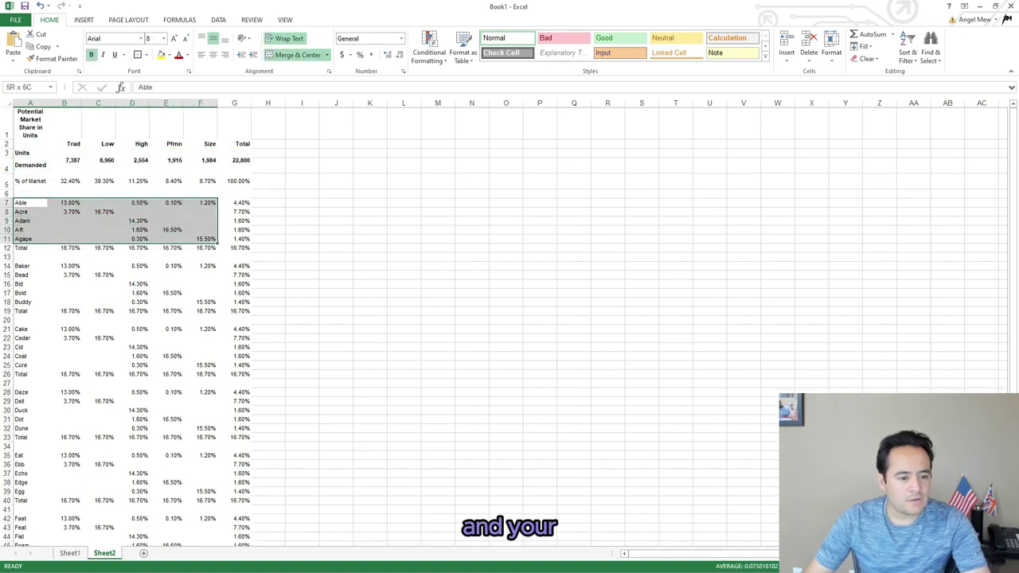
{"action": "left_click", "coordinate": [91, 55]}
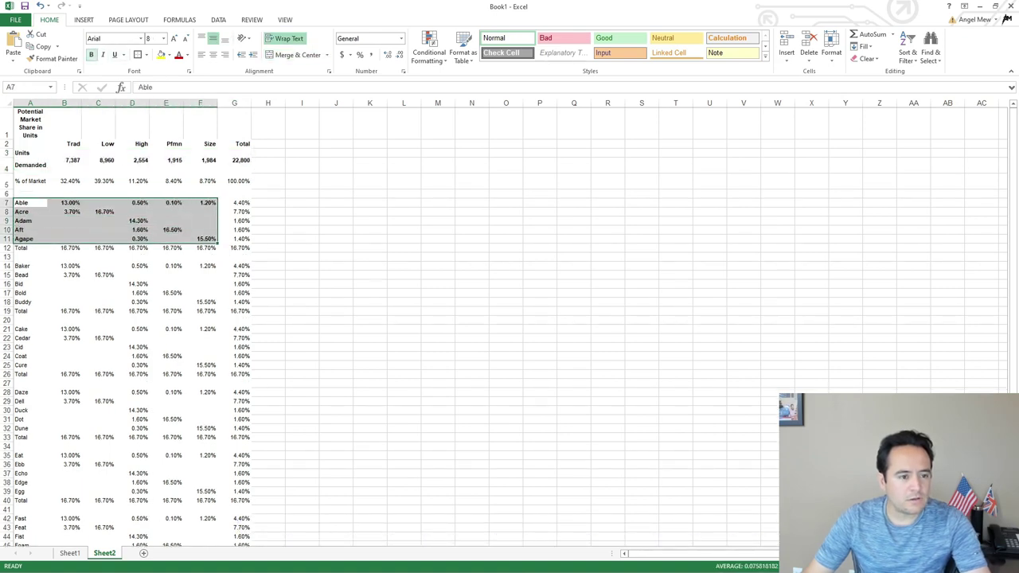
{"action": "left_click", "coordinate": [607, 500]}
{"action": "left_click", "coordinate": [370, 211]}
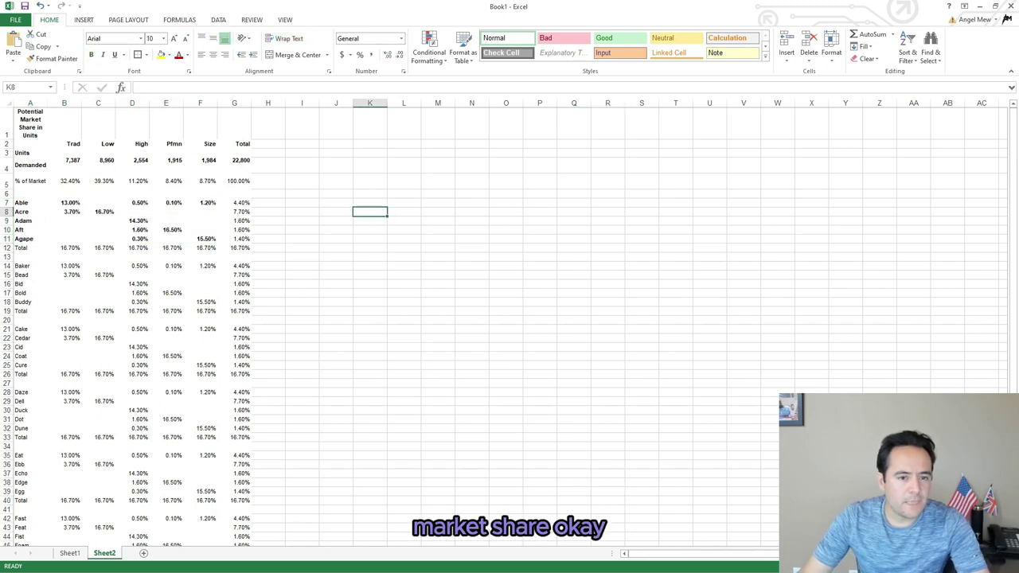
- Enter the heading "Growth Rates" in K1, beside the market share table
{"action": "left_click", "coordinate": [370, 124]}
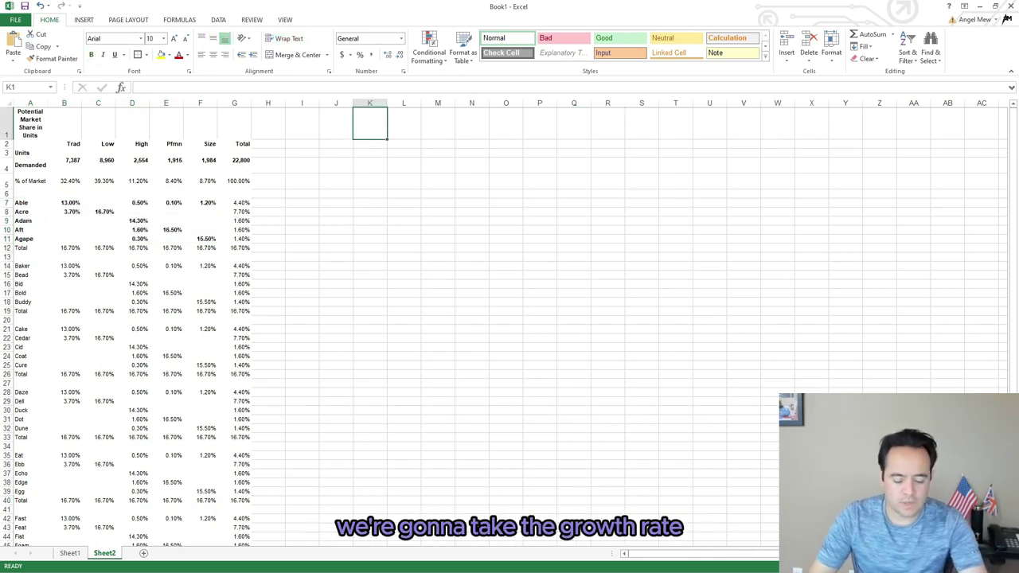
{"action": "type", "text": "Gro"}
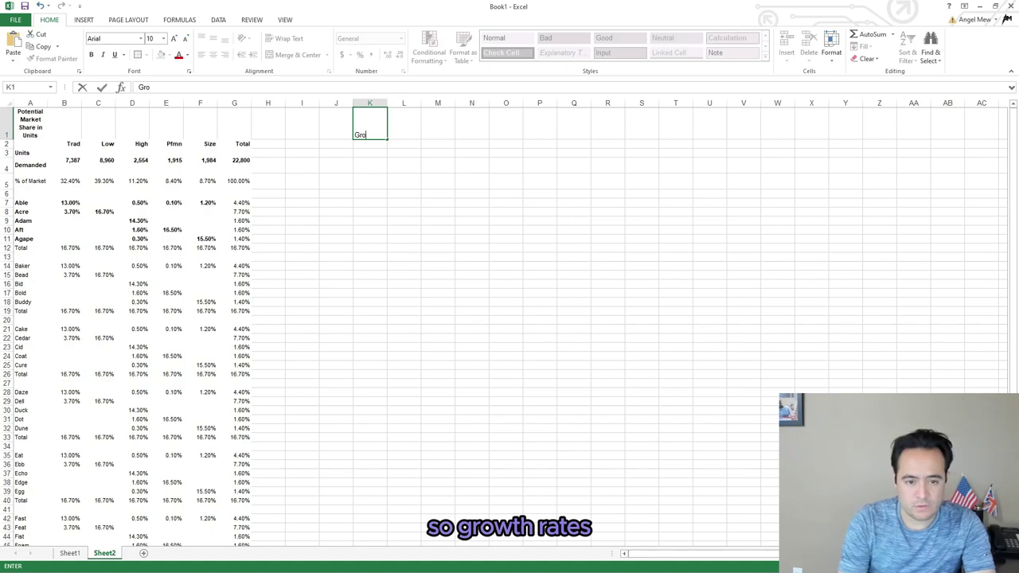
{"action": "type", "text": "wtg "}
{"action": "type", "text": "Rates"}
{"action": "key", "text": "Return"}
- Copy the segment headings Trad through Size from B2:F2 and paste them under Growth Rates, starting at K2
{"action": "key", "text": "Left"}
{"action": "key", "text": "Left"}
{"action": "key", "text": "Left"}
{"action": "key", "text": "Left"}
{"action": "key", "text": "Left"}
{"action": "key", "text": "Left"}
{"action": "key", "text": "Left"}
{"action": "key", "text": "Left"}
{"action": "key", "text": "shift+Right"}
{"action": "key", "text": "shift+Right"}
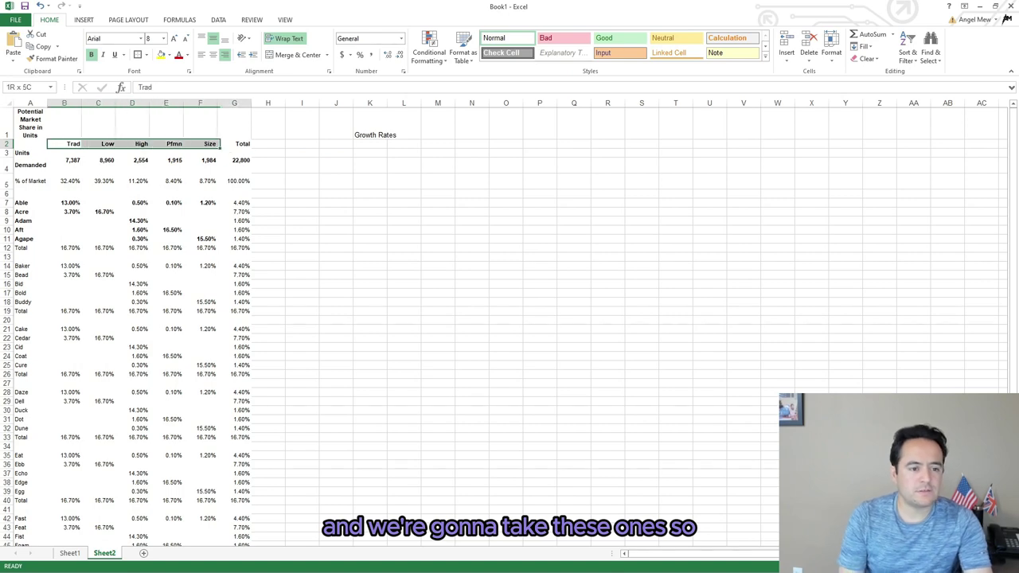
{"action": "key", "text": "ctrl+c"}
{"action": "key", "text": "Right"}
{"action": "key", "text": "Right"}
{"action": "key", "text": "Right"}
{"action": "key", "text": "Right"}
{"action": "key", "text": "Right"}
{"action": "key", "text": "Right"}
{"action": "key", "text": "Right"}
{"action": "key", "text": "Right"}
{"action": "key", "text": "Right"}
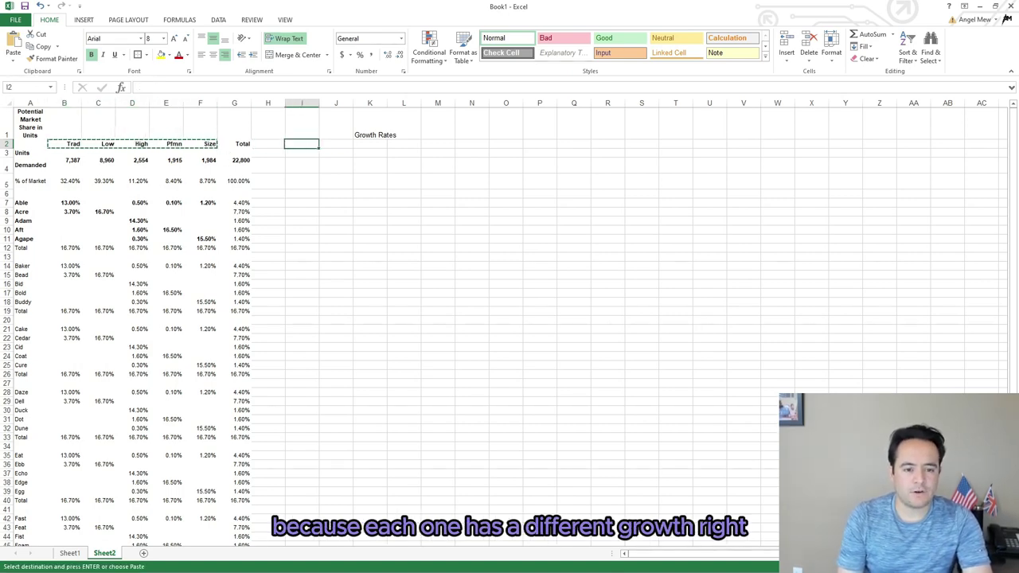
{"action": "key", "text": "ctrl+v"}
{"action": "key", "text": "Down"}
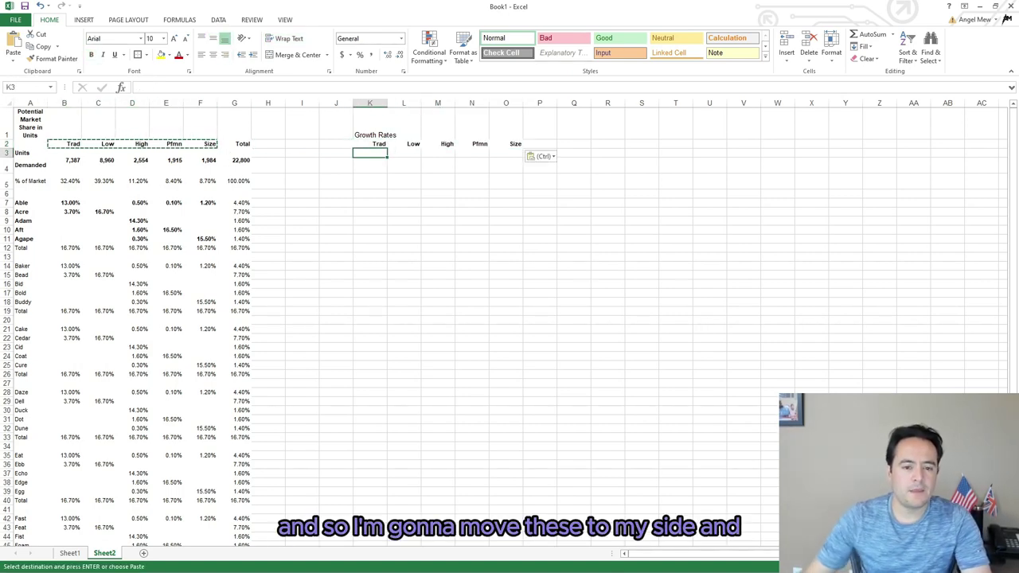
- Find the Traditional Market Segment Analysis in the Capstone Courier report and place the Excel window beside its statistics
{"action": "left_click_drag", "start_coordinate": [509, 7], "coordinate": [1017, 127]}
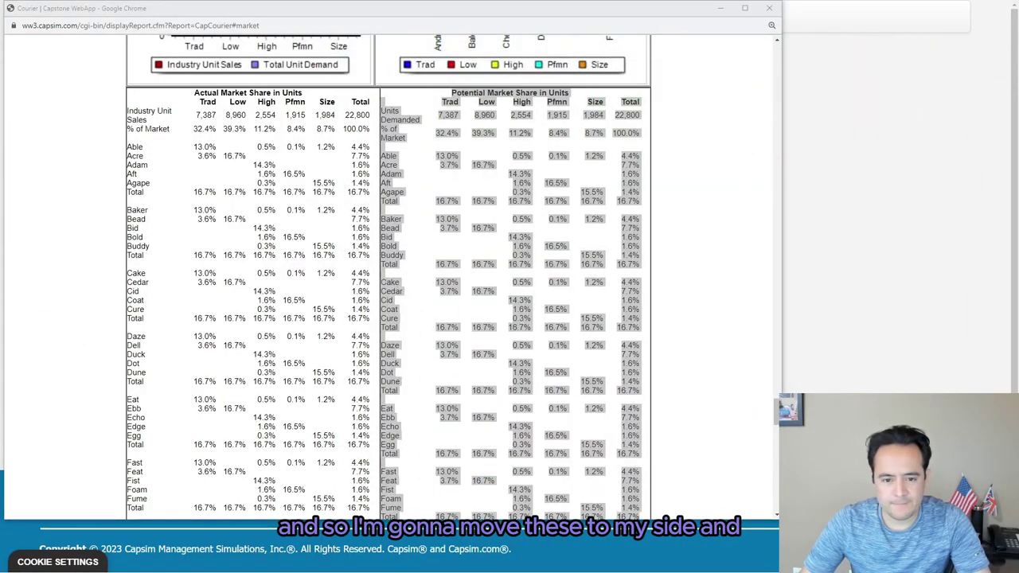
{"action": "left_click", "coordinate": [709, 319]}
{"action": "left_click_drag", "start_coordinate": [777, 412], "coordinate": [777, 297]}
{"action": "scroll", "coordinate": [452, 278], "scroll_direction": "up", "scroll_amount": 20}
{"action": "scroll", "coordinate": [452, 279], "scroll_direction": "down", "scroll_amount": 10}
{"action": "scroll", "coordinate": [452, 279], "scroll_direction": "down", "scroll_amount": 3}
{"action": "scroll", "coordinate": [452, 278], "scroll_direction": "up", "scroll_amount": 6}
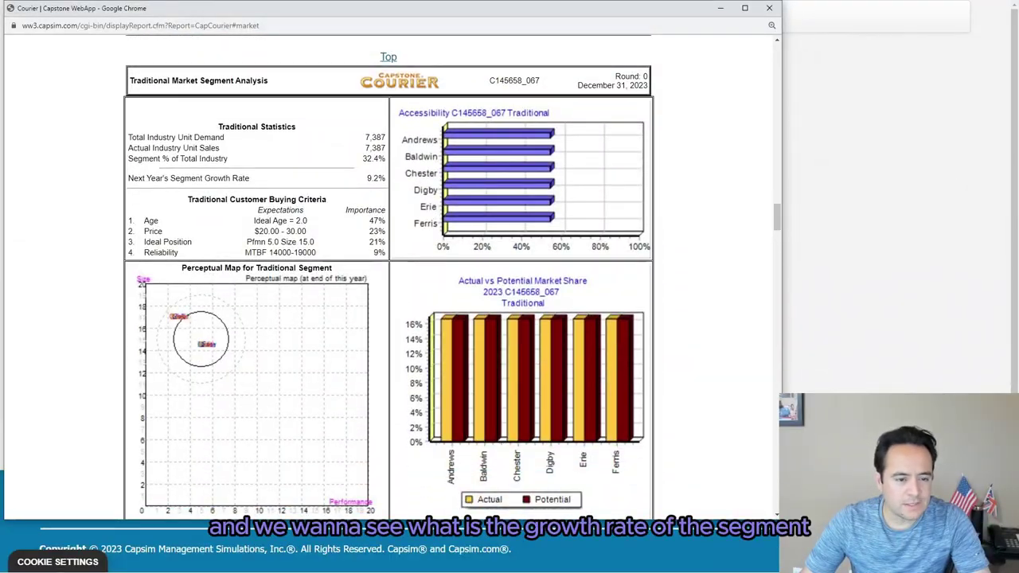
{"action": "left_click_drag", "start_coordinate": [1018, 104], "coordinate": [671, 110]}
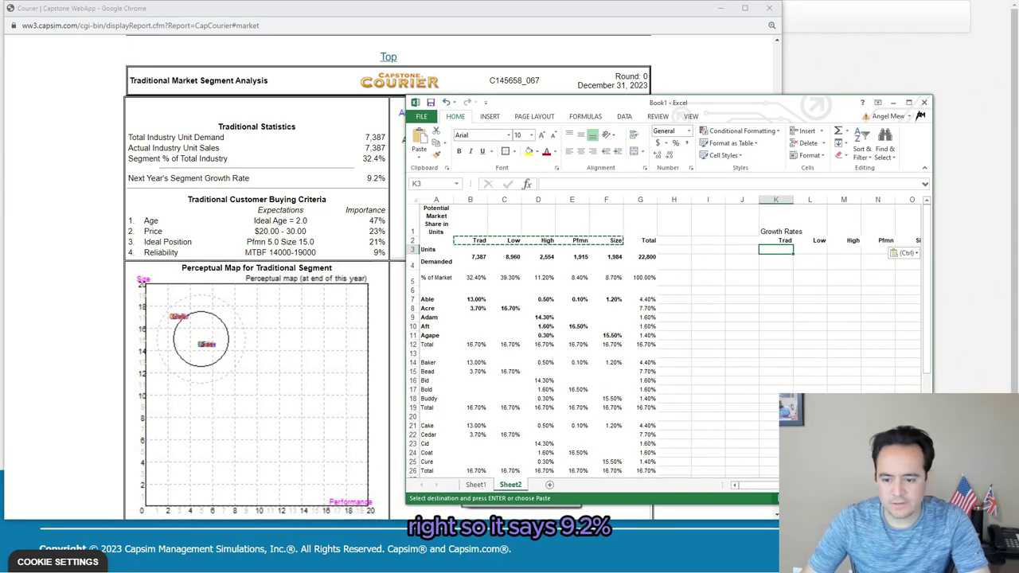
- Enter the Traditional segment's growth rate of 9.2% in K3
{"action": "left_click_drag", "start_coordinate": [804, 484], "coordinate": [815, 485]}
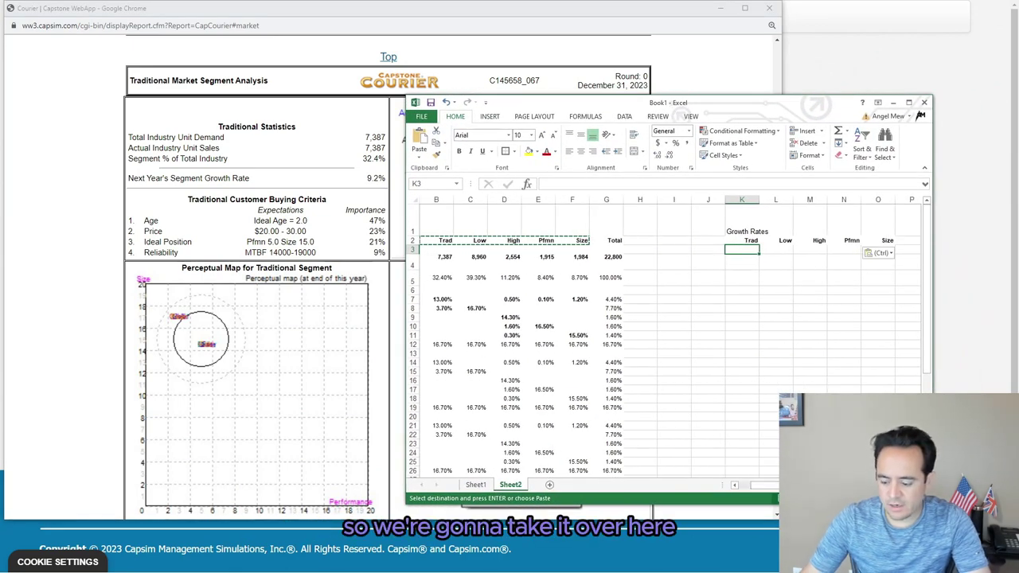
{"action": "type", "text": "9."}
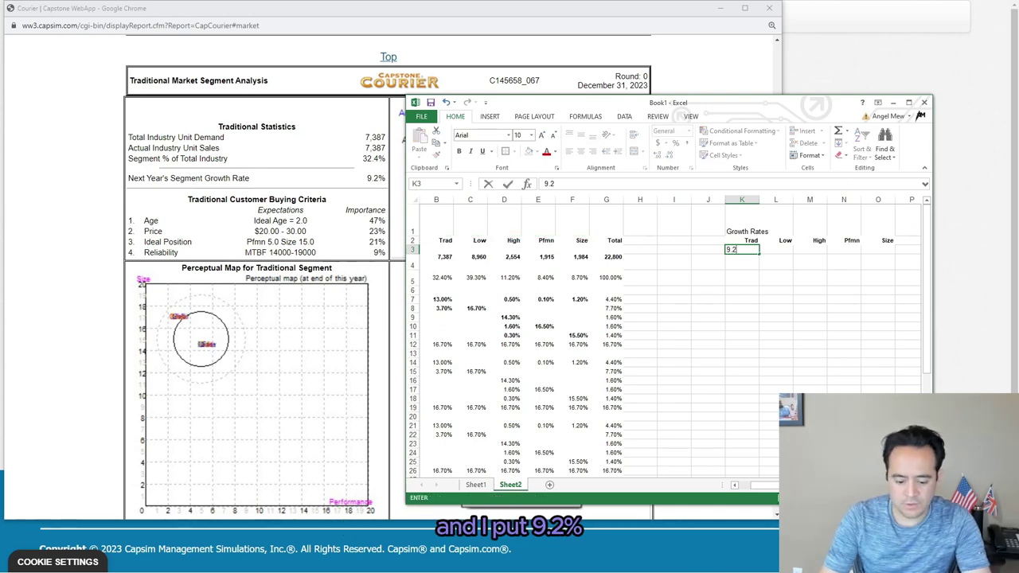
{"action": "type", "text": "2%"}
{"action": "key", "text": "ctrl+Return"}
{"action": "key", "text": "Right"}
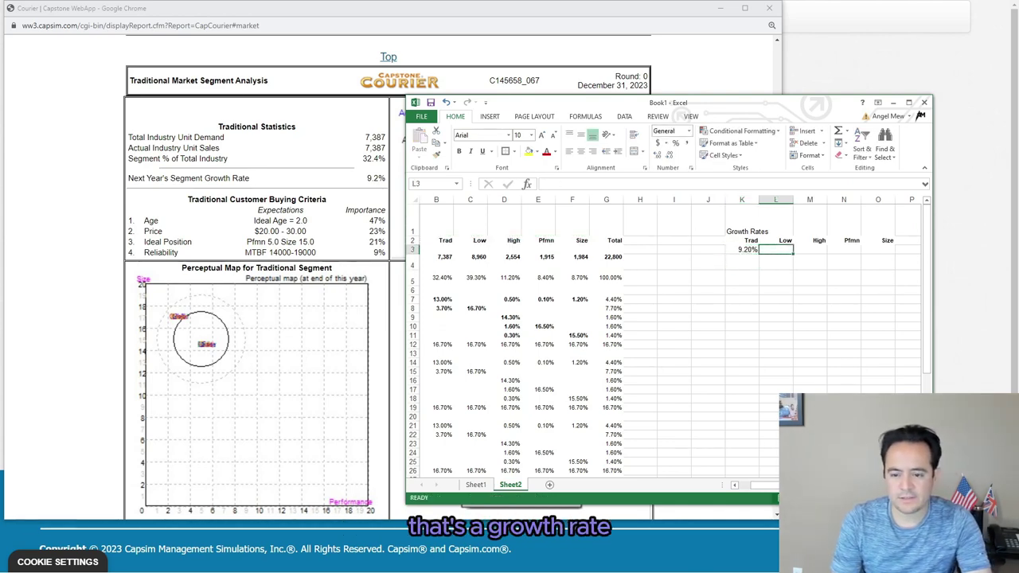
- Merge and center the Growth Rates heading across K1:O1 and format it bold at font size 22
{"action": "left_click", "coordinate": [742, 222]}
{"action": "left_click_drag", "start_coordinate": [742, 221], "coordinate": [883, 223]}
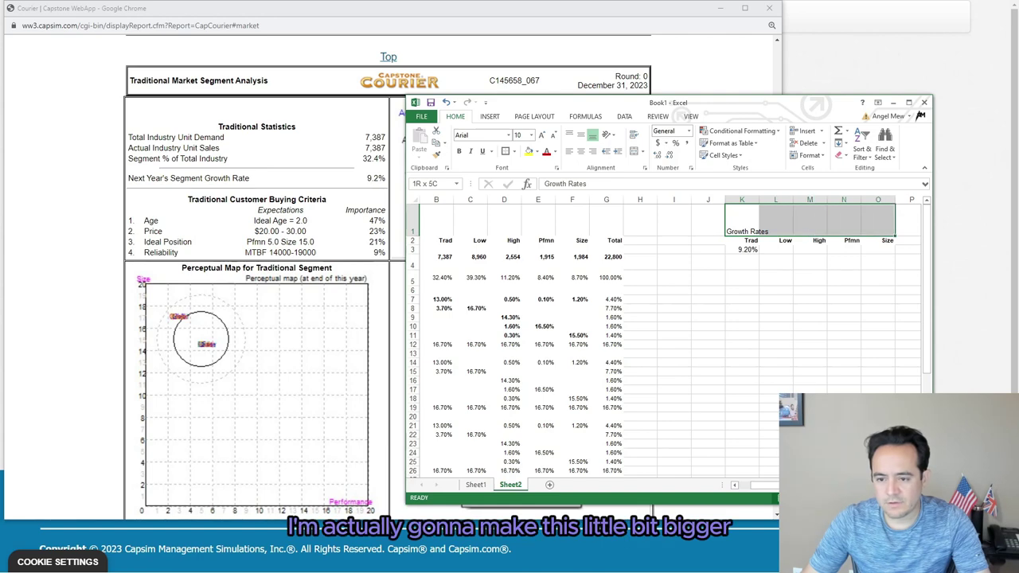
{"action": "left_click", "coordinate": [632, 150]}
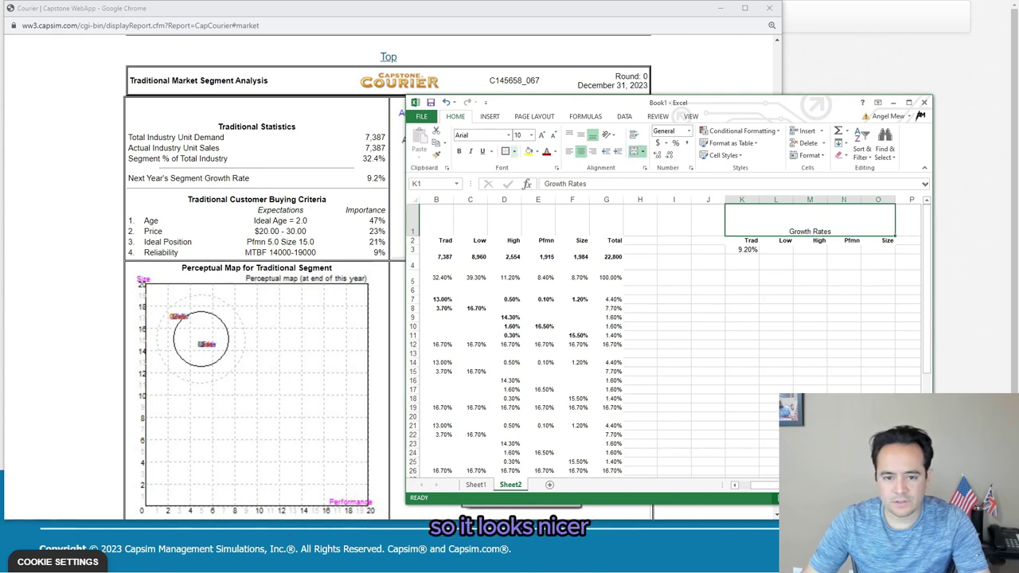
{"action": "left_click", "coordinate": [541, 134]}
{"action": "left_click", "coordinate": [541, 135]}
{"action": "left_click", "coordinate": [541, 135]}
{"action": "left_click", "coordinate": [541, 134]}
{"action": "left_click", "coordinate": [744, 362]}
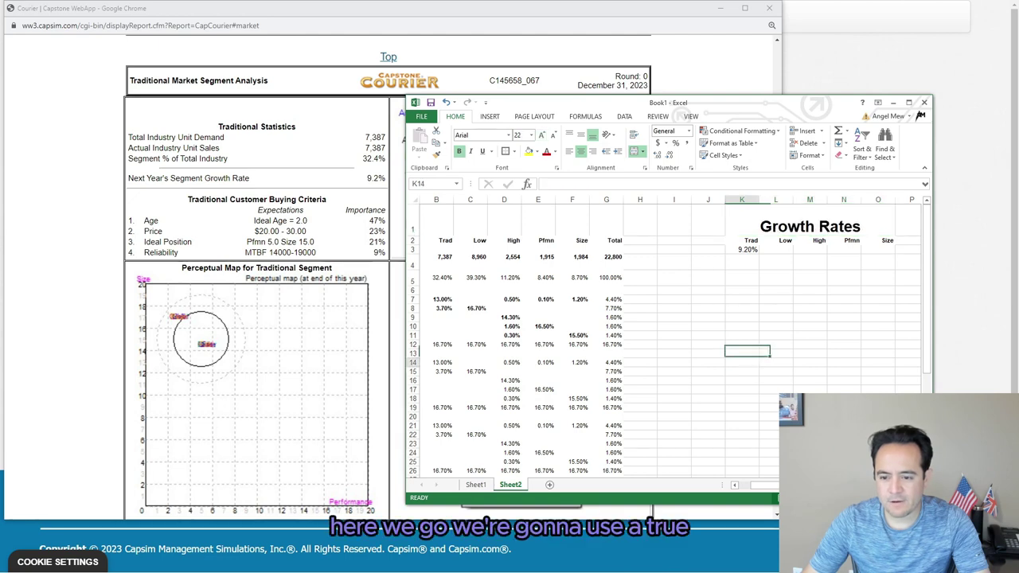
- Find the Low End segment's growth rate in the Courier report and enter 11.7% in L3
{"action": "left_click", "coordinate": [776, 278]}
{"action": "left_click", "coordinate": [776, 249]}
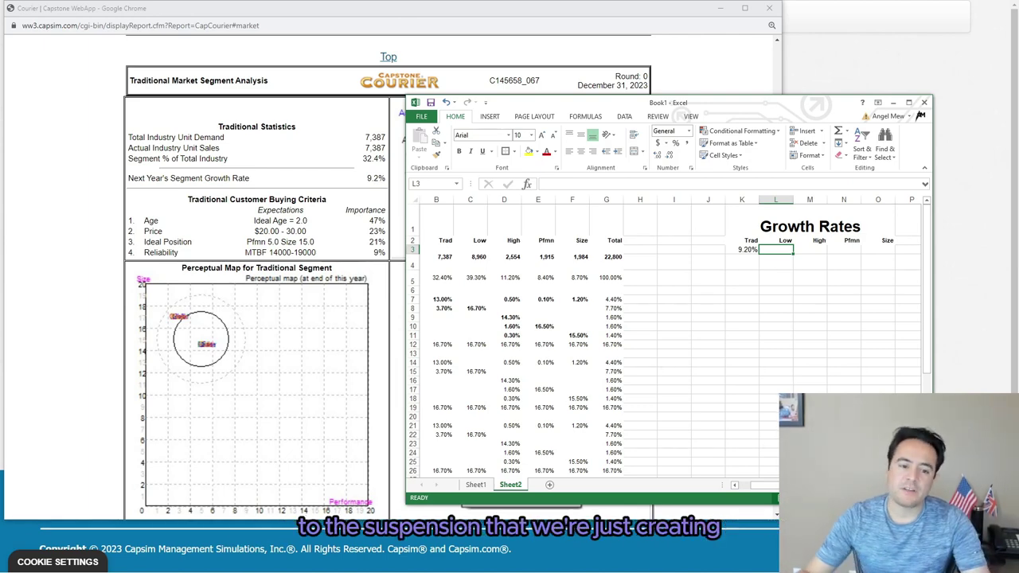
{"action": "scroll", "coordinate": [254, 319], "scroll_direction": "down", "scroll_amount": 5}
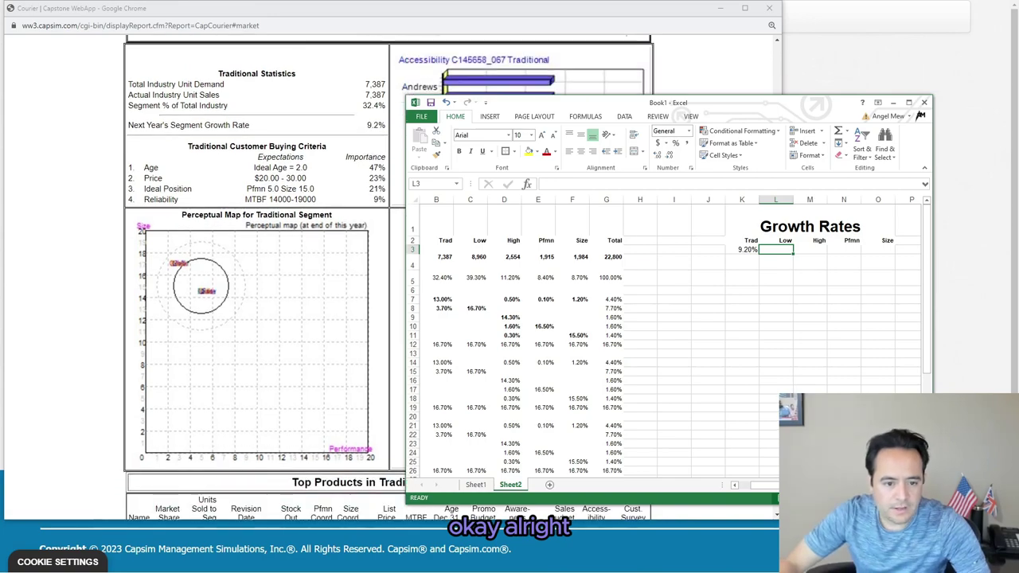
{"action": "scroll", "coordinate": [255, 318], "scroll_direction": "down", "scroll_amount": 2}
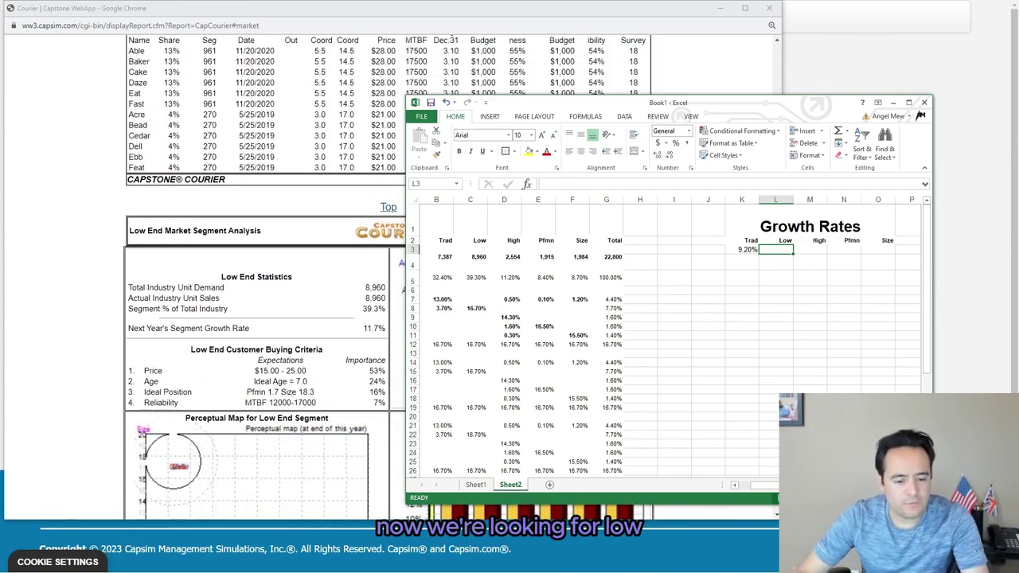
{"action": "type", "text": "11.70"}
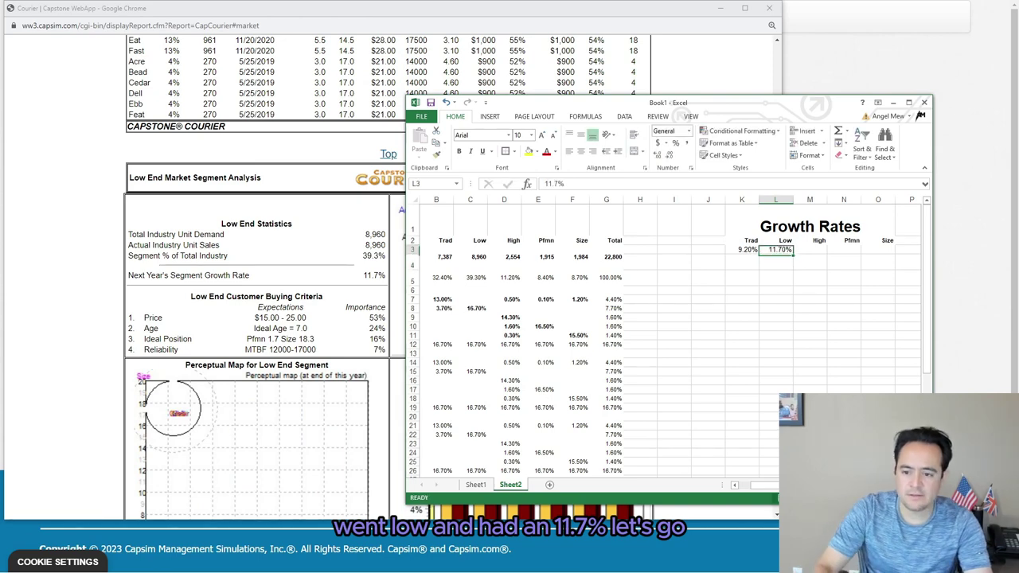
{"action": "key", "text": "Tab"}
- Find the High End segment's growth rate in the Courier report and enter 16.2% in M3
{"action": "scroll", "coordinate": [255, 318], "scroll_direction": "down", "scroll_amount": 10}
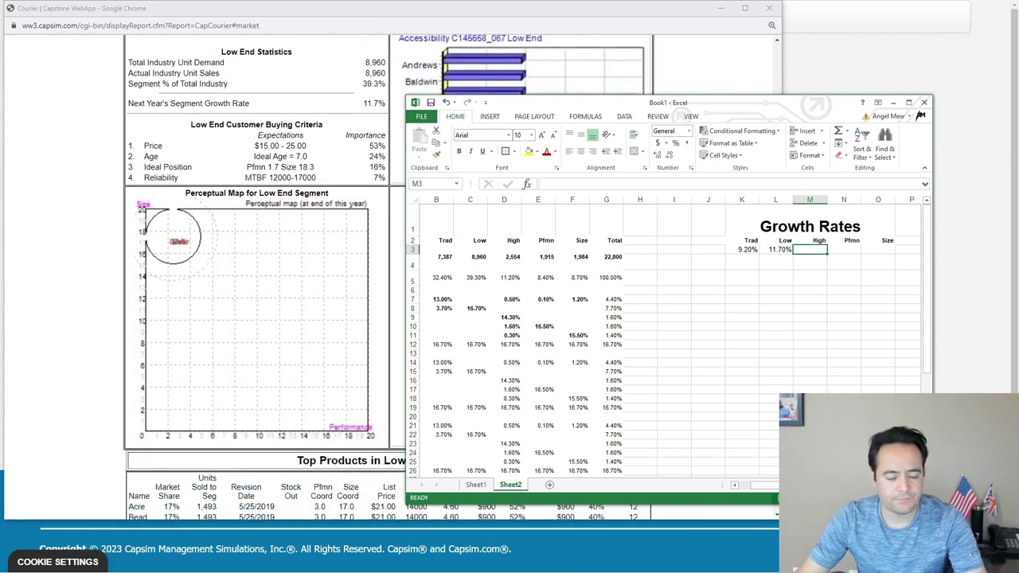
{"action": "type", "text": "16.2"}
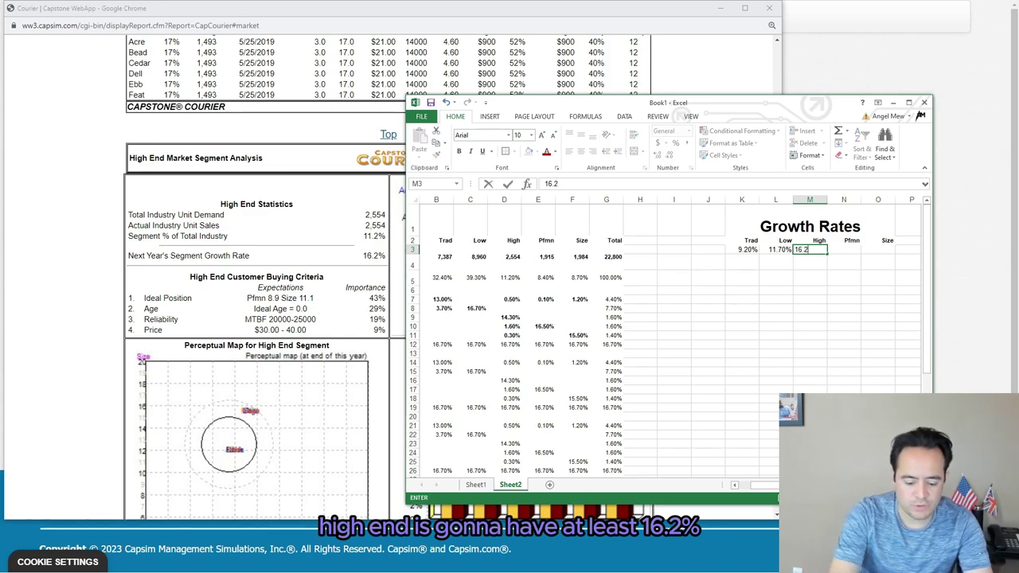
{"action": "type", "text": "0%"}
{"action": "key", "text": "Tab"}
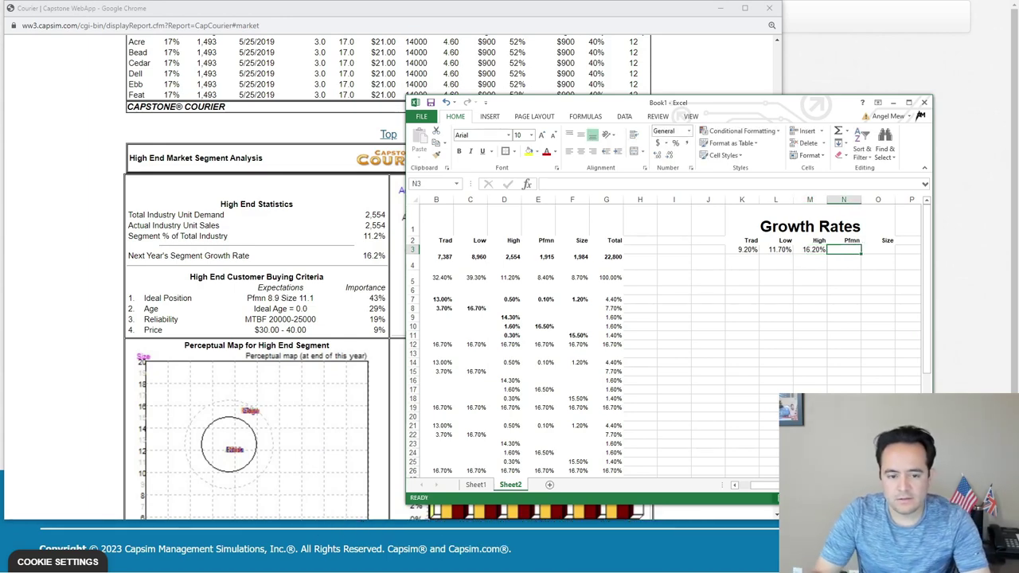
- Find the Performance segment's growth rate in the Courier report and enter 19.8% in N3
{"action": "scroll", "coordinate": [255, 319], "scroll_direction": "down", "scroll_amount": 10}
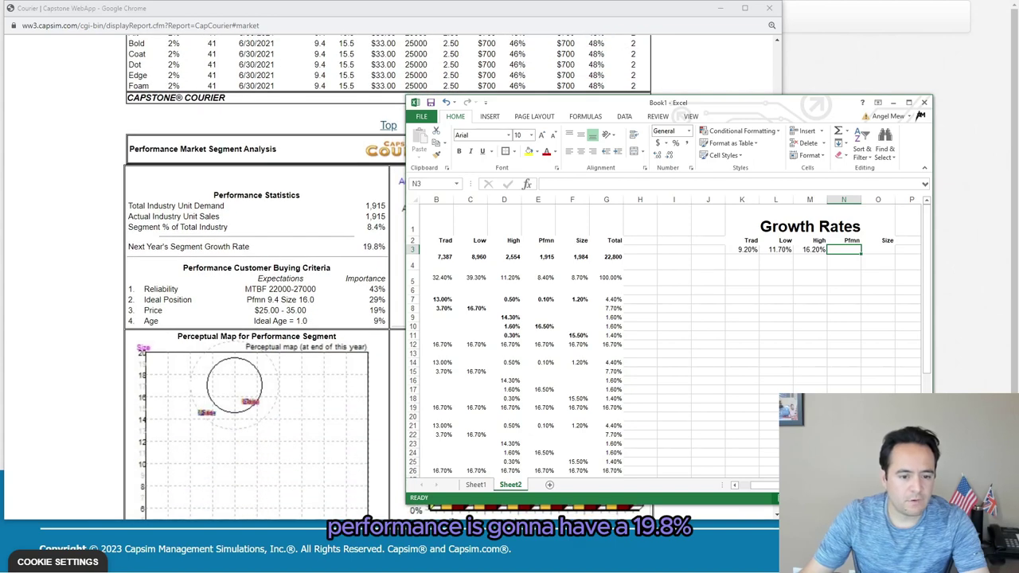
{"action": "key", "text": "alt+Tab"}
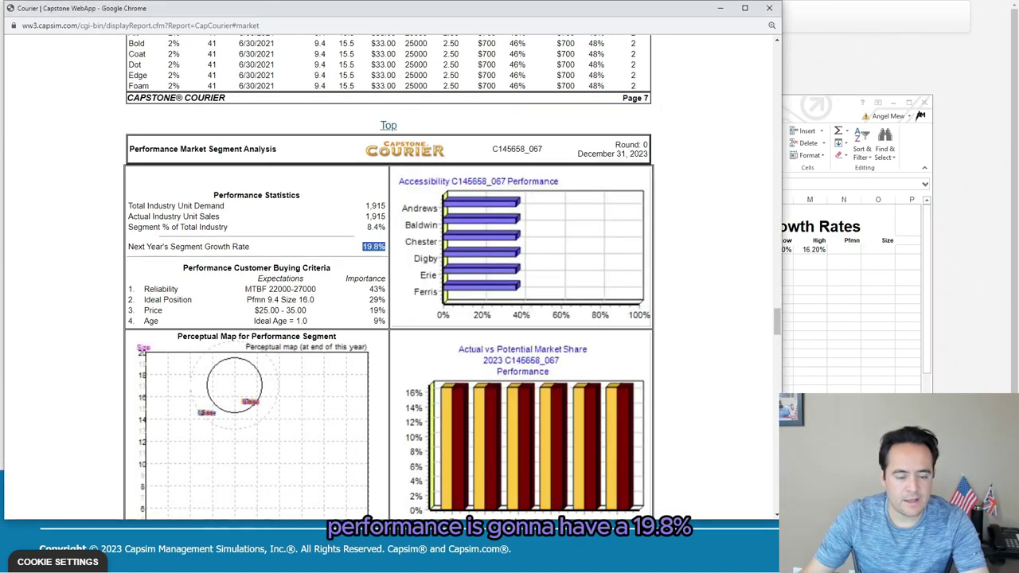
{"action": "key", "text": "alt+Tab"}
{"action": "type", "text": "19"}
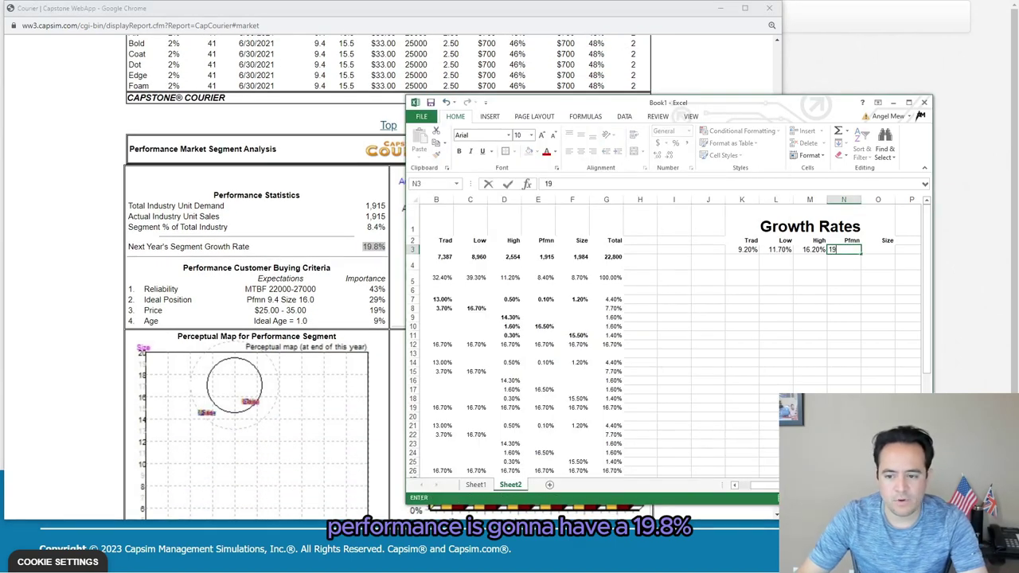
{"action": "key", "text": "Tab"}
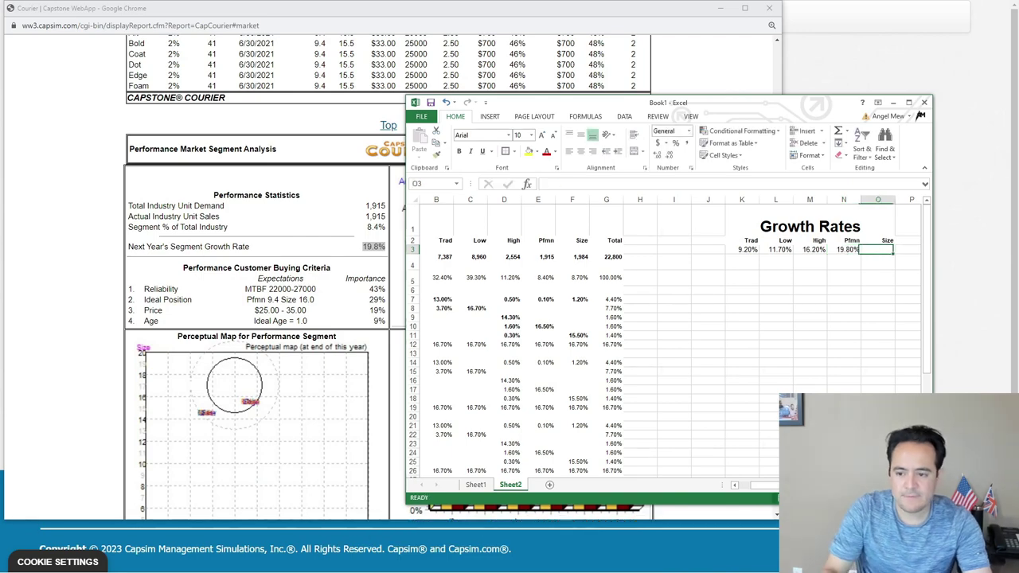
- Find the Size segment's growth rate in the Courier report and enter 18.3% in O3
{"action": "scroll", "coordinate": [263, 279], "scroll_direction": "down", "scroll_amount": 10}
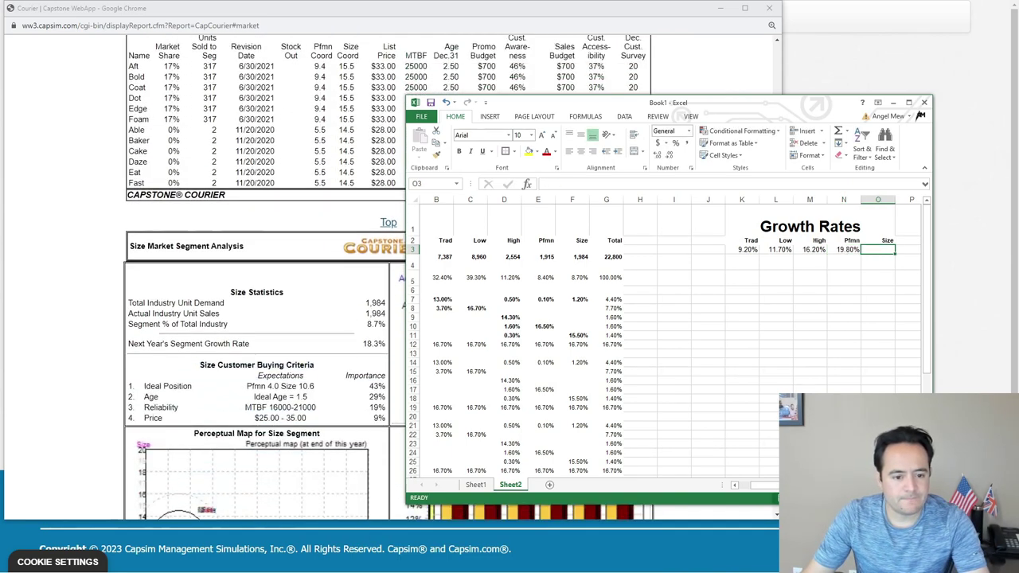
{"action": "type", "text": "18"}
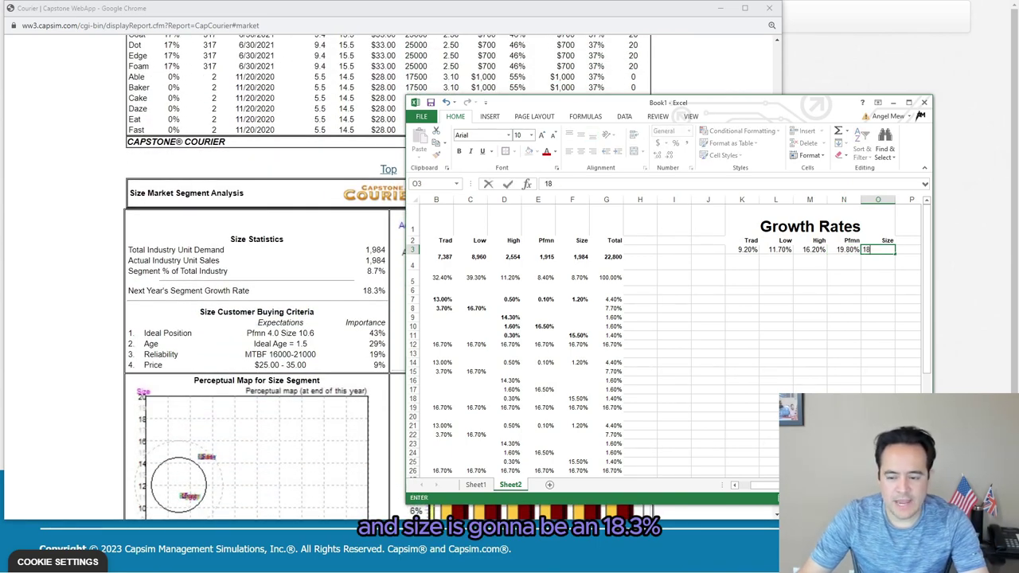
{"action": "type", "text": ".3"}
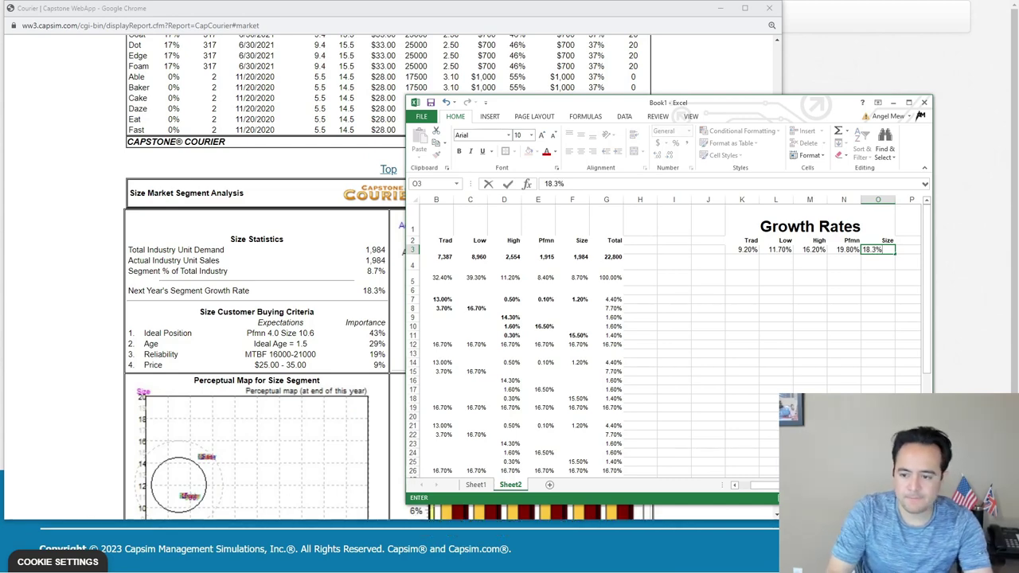
{"action": "key", "text": "Return"}
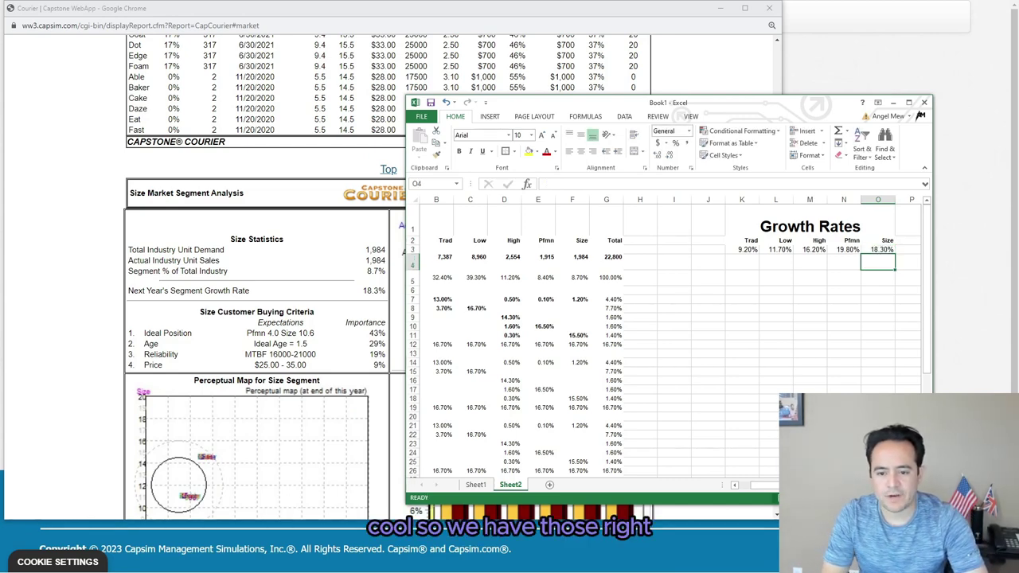
- Maximize the workbook window and enlarge the view of the market share and growth rate tables
{"action": "key", "text": "Left"}
{"action": "key", "text": "Left"}
{"action": "key", "text": "Left"}
{"action": "key", "text": "Left"}
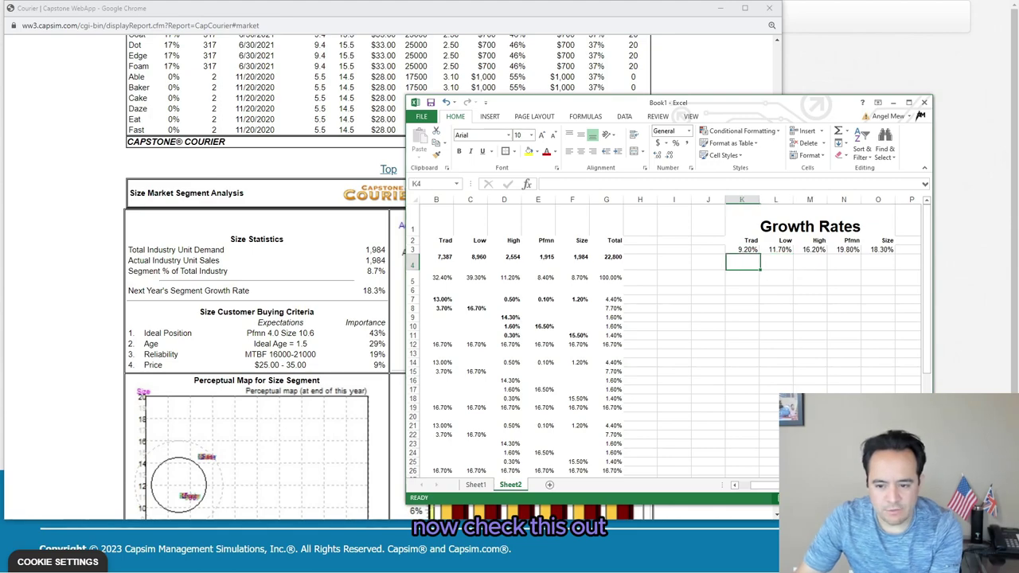
{"action": "key", "text": "super+Up"}
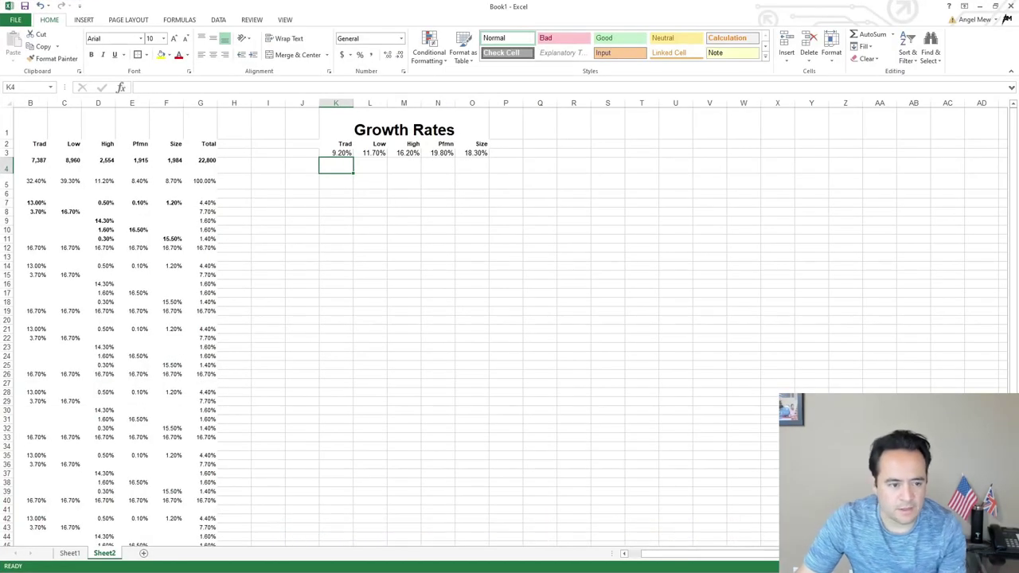
{"action": "scroll", "coordinate": [509, 319], "scroll_direction": "up", "scroll_amount": 2}
{"action": "scroll", "coordinate": [509, 318], "scroll_direction": "up", "scroll_amount": 1}
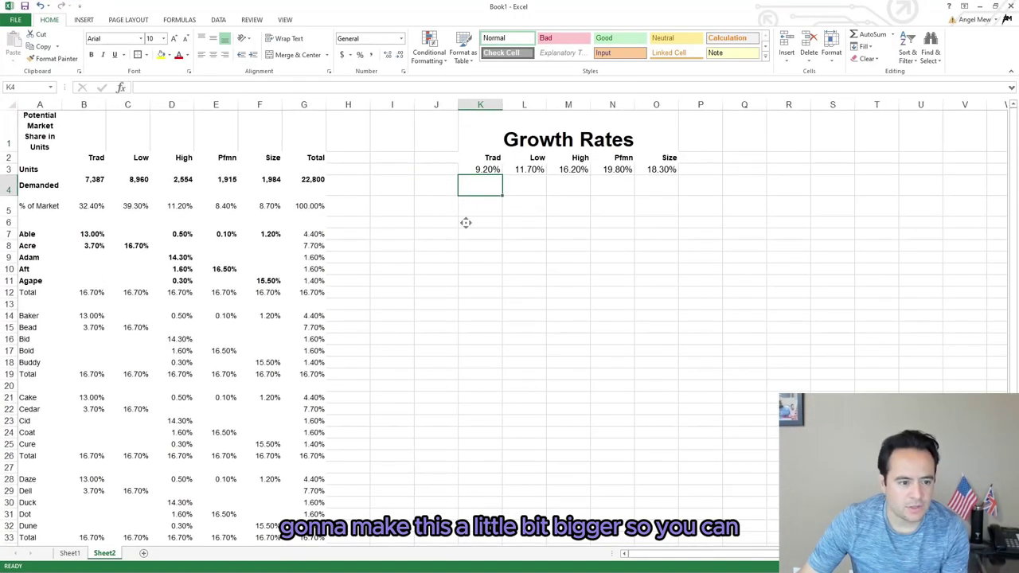
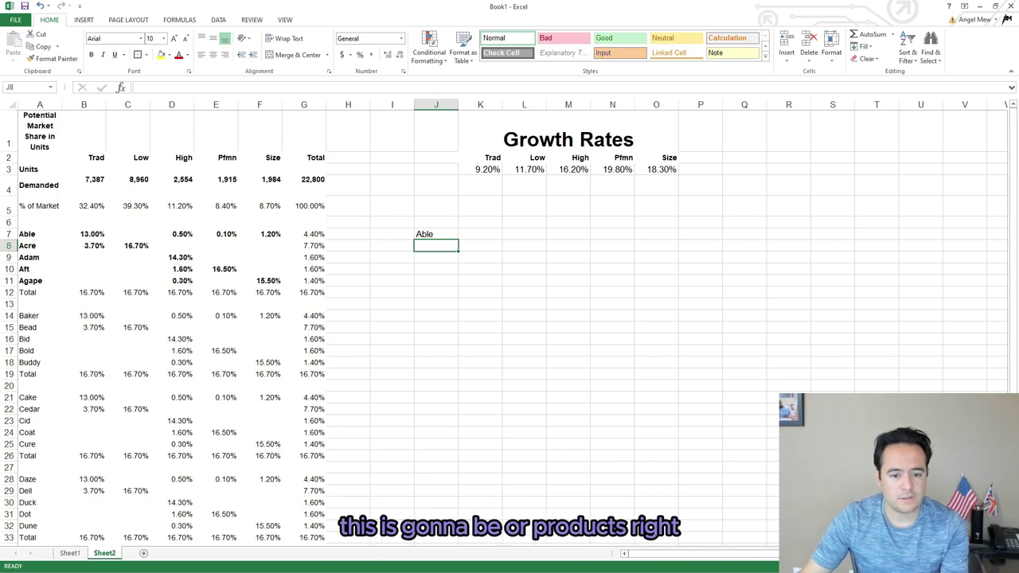
- Fill the product names Able, Acre, Adam, Aft and Agape down J7:J11 from the Able cell
{"action": "left_click", "coordinate": [436, 234]}
{"action": "left_click_drag", "start_coordinate": [458, 239], "coordinate": [458, 285]}
{"action": "left_click", "coordinate": [523, 339]}
- Start a formula in K7 that multiplies Able's Traditional share in B7 by the Traditional units demanded in B3
{"action": "left_click", "coordinate": [480, 246]}
{"action": "left_click", "coordinate": [480, 234]}
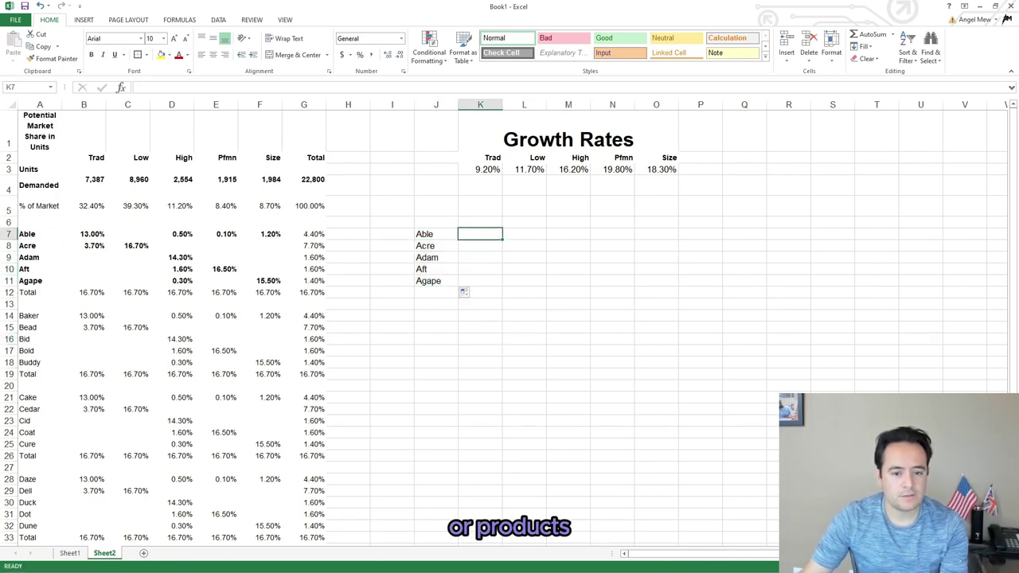
{"action": "type", "text": "="}
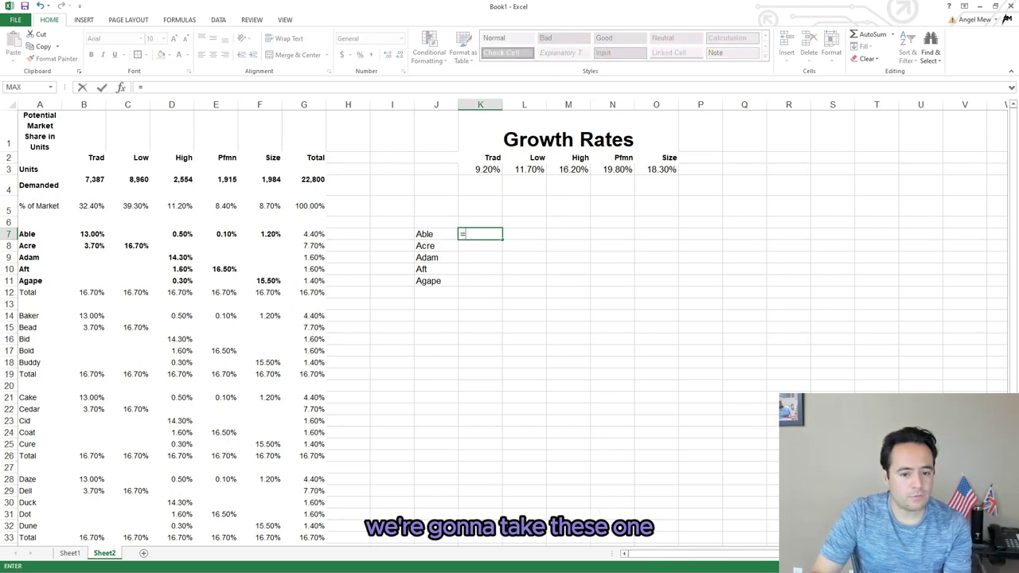
{"action": "key", "text": "Left"}
{"action": "key", "text": "Left"}
{"action": "key", "text": "Left"}
{"action": "key", "text": "Left"}
{"action": "key", "text": "Left"}
{"action": "key", "text": "Left"}
{"action": "key", "text": "Left"}
{"action": "key", "text": "Left"}
{"action": "key", "text": "Left"}
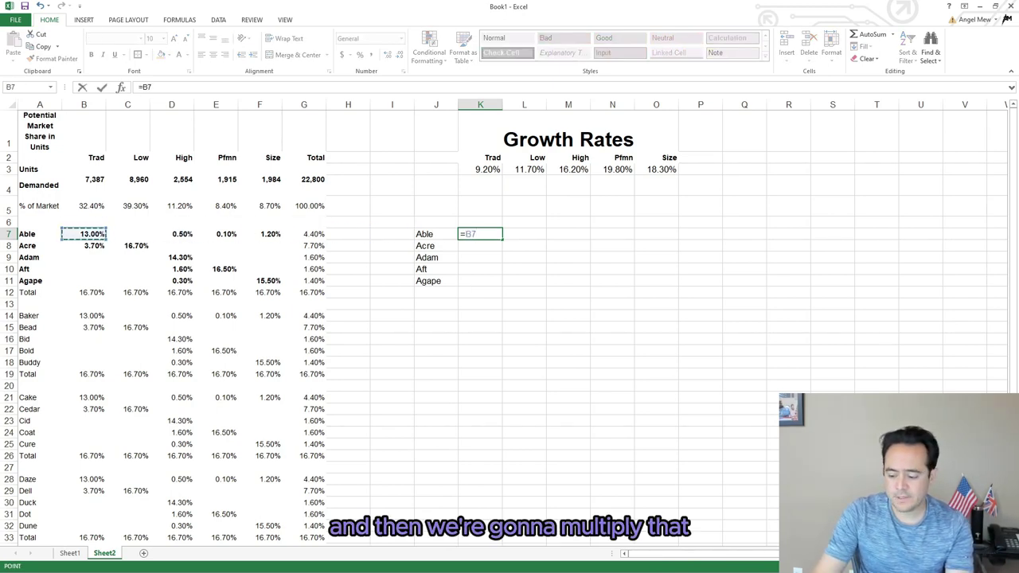
{"action": "type", "text": "*"}
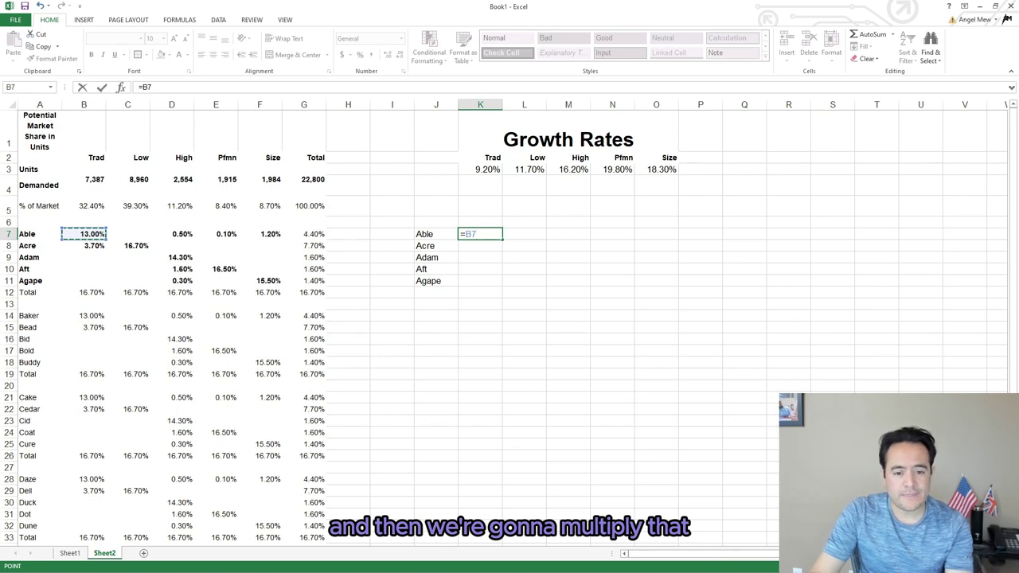
{"action": "key", "text": "Up"}
{"action": "key", "text": "Up"}
{"action": "key", "text": "Up"}
{"action": "key", "text": "Up"}
{"action": "key", "text": "Left"}
{"action": "key", "text": "Left"}
{"action": "key", "text": "Left"}
{"action": "key", "text": "Left"}
{"action": "key", "text": "Left"}
{"action": "key", "text": "Left"}
{"action": "key", "text": "Left"}
{"action": "key", "text": "Left"}
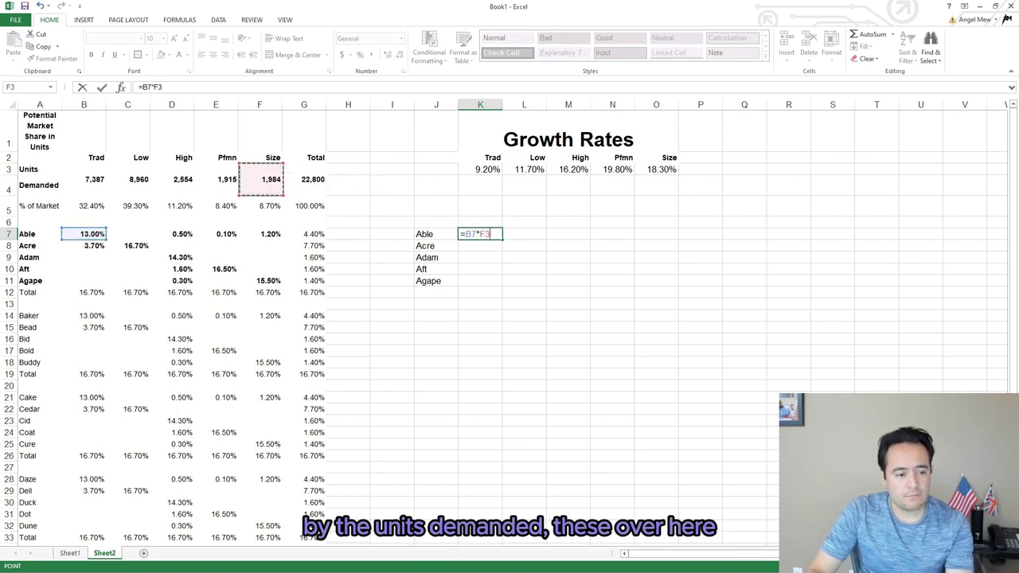
{"action": "key", "text": "Left"}
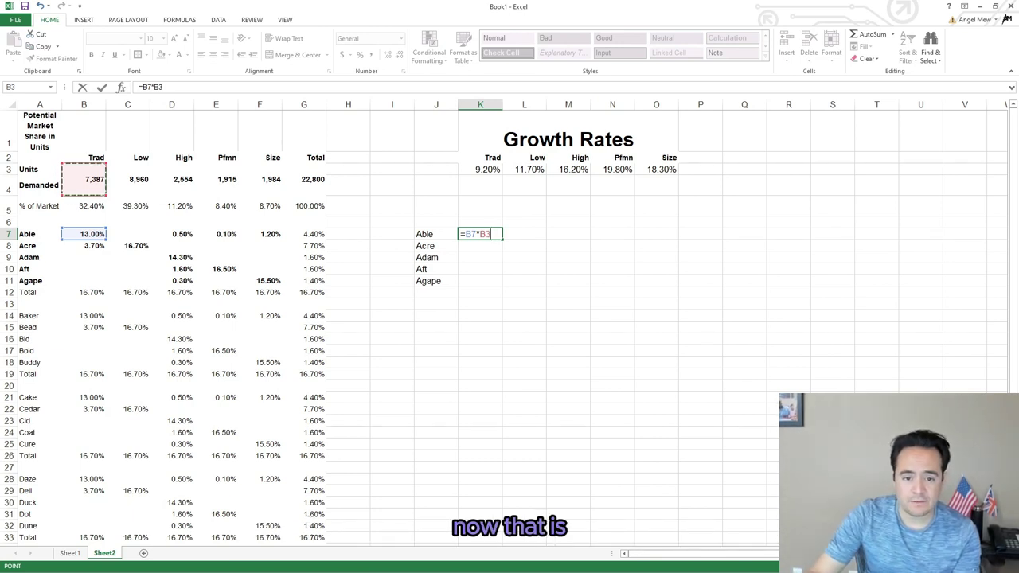
{"action": "type", "text": "*"}
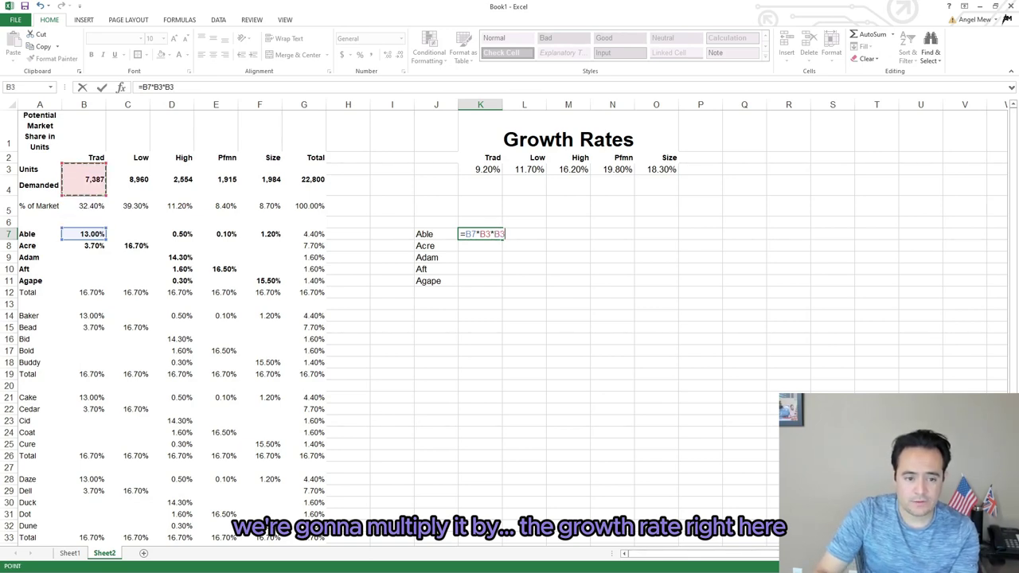
{"action": "left_click", "coordinate": [135, 157]}
{"action": "key", "text": "Right"}
{"action": "key", "text": "Right"}
{"action": "key", "text": "Right"}
{"action": "key", "text": "Right"}
{"action": "key", "text": "Right"}
{"action": "key", "text": "Right"}
{"action": "key", "text": "Right"}
{"action": "key", "text": "Right"}
{"action": "key", "text": "Right"}
{"action": "key", "text": "Left"}
{"action": "key", "text": "Down"}
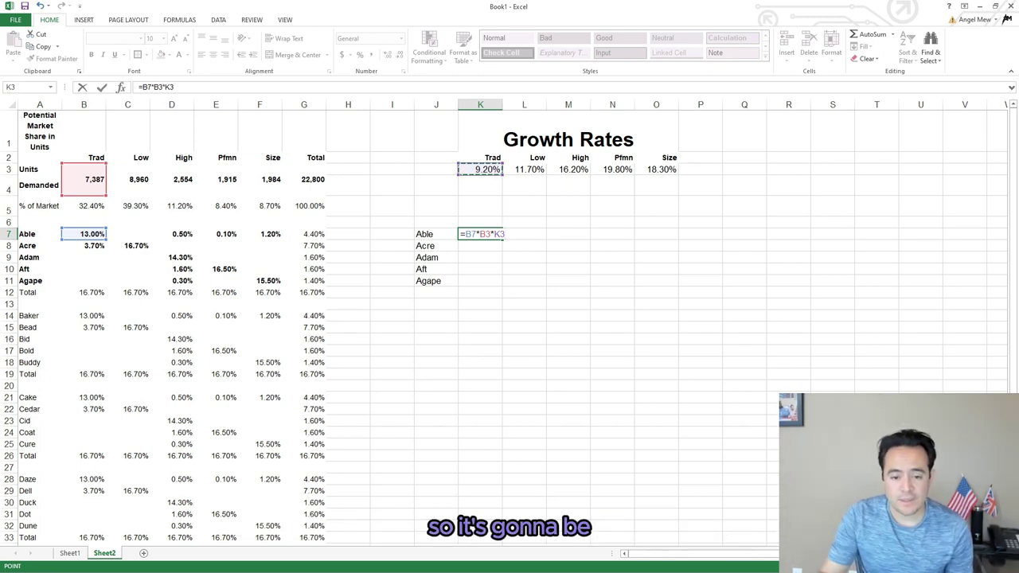
{"action": "key", "text": "BackSpace"}
{"action": "key", "text": "BackSpace"}
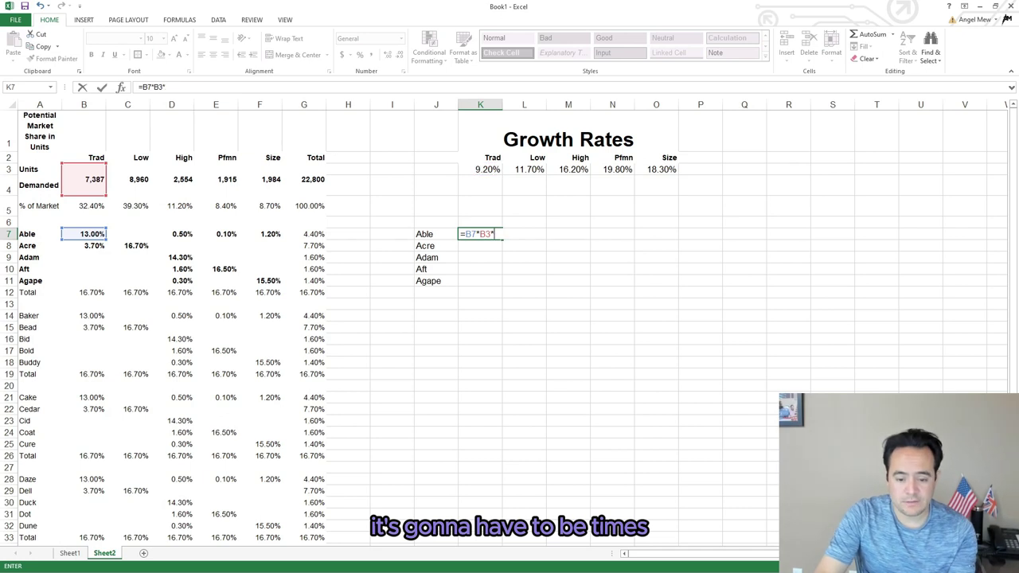
- Complete Able's Traditional forecast formula in K7 with the growth factor, as =B7*B3*(1+K3)
{"action": "type", "text": "("}
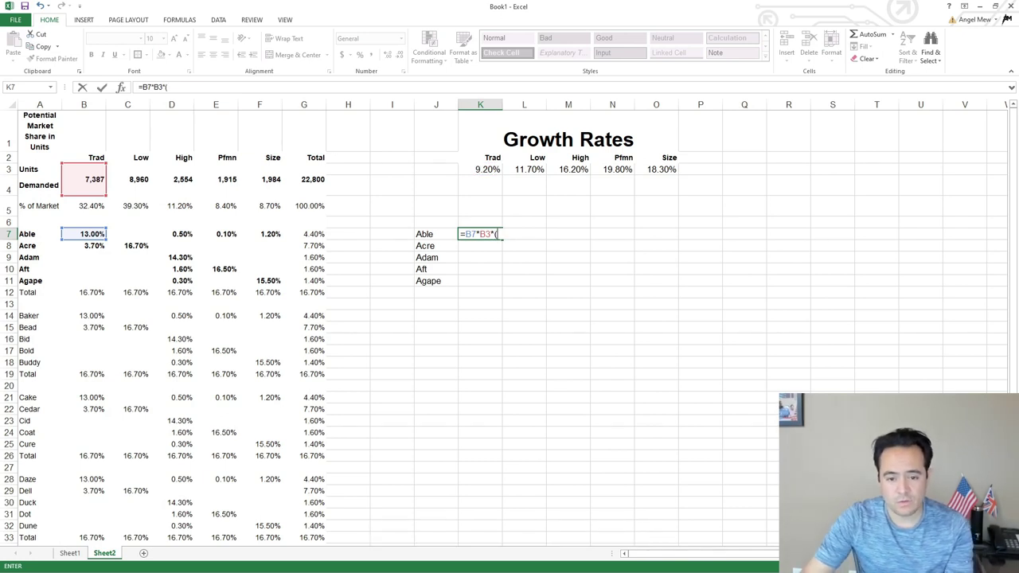
{"action": "type", "text": "1+"}
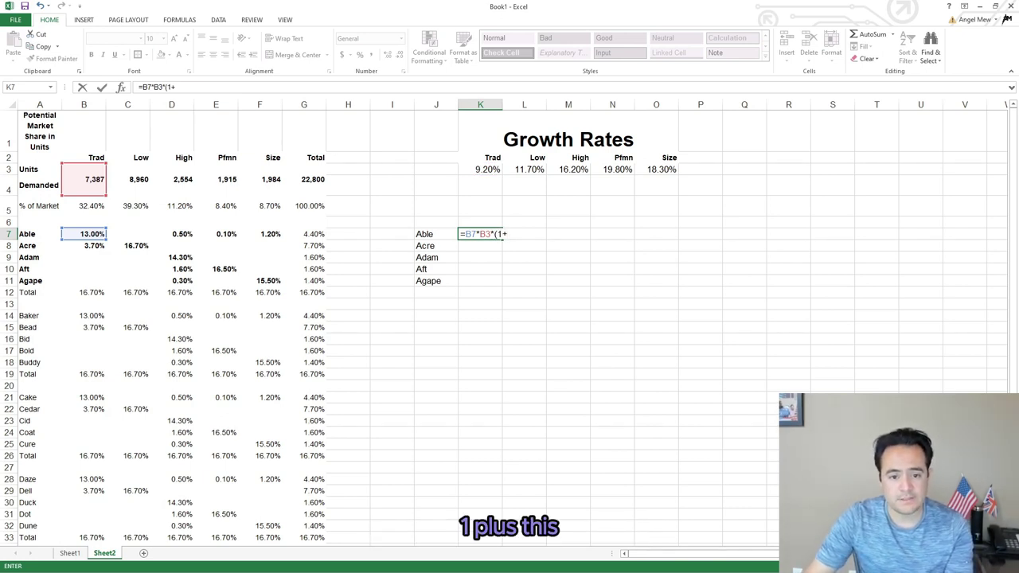
{"action": "key", "text": "Up"}
{"action": "key", "text": "Up"}
{"action": "key", "text": "Up"}
{"action": "key", "text": "Up"}
{"action": "type", "text": ")"}
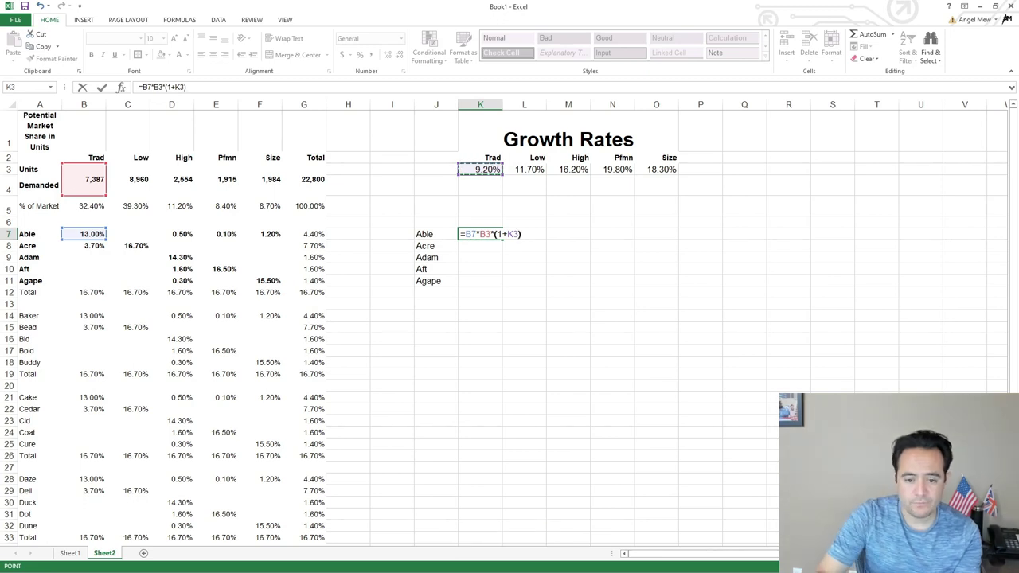
{"action": "key", "text": "Return"}
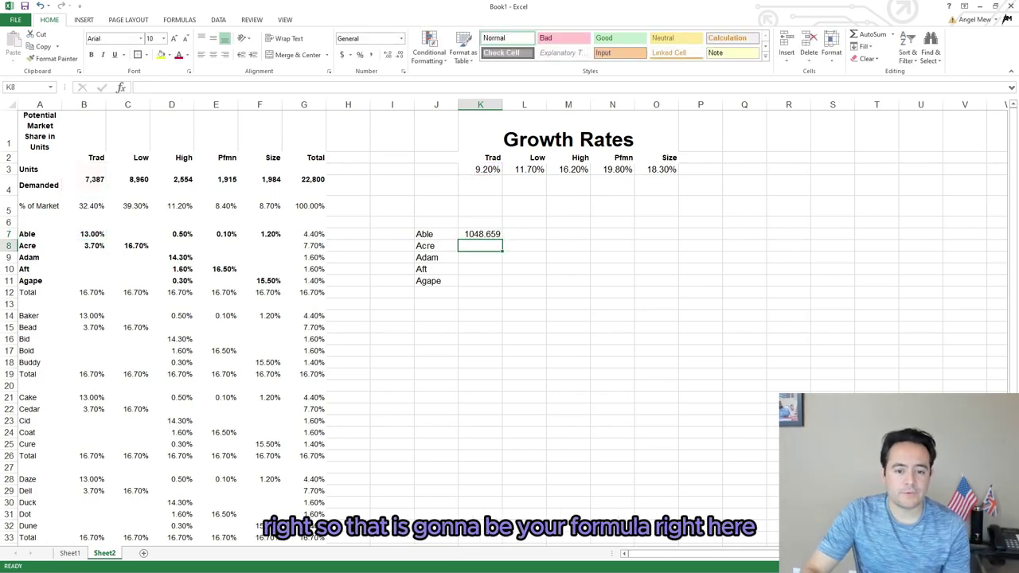
- Review Able's Traditional forecast formula in K7 and the cells it references
{"action": "key", "text": "Up"}
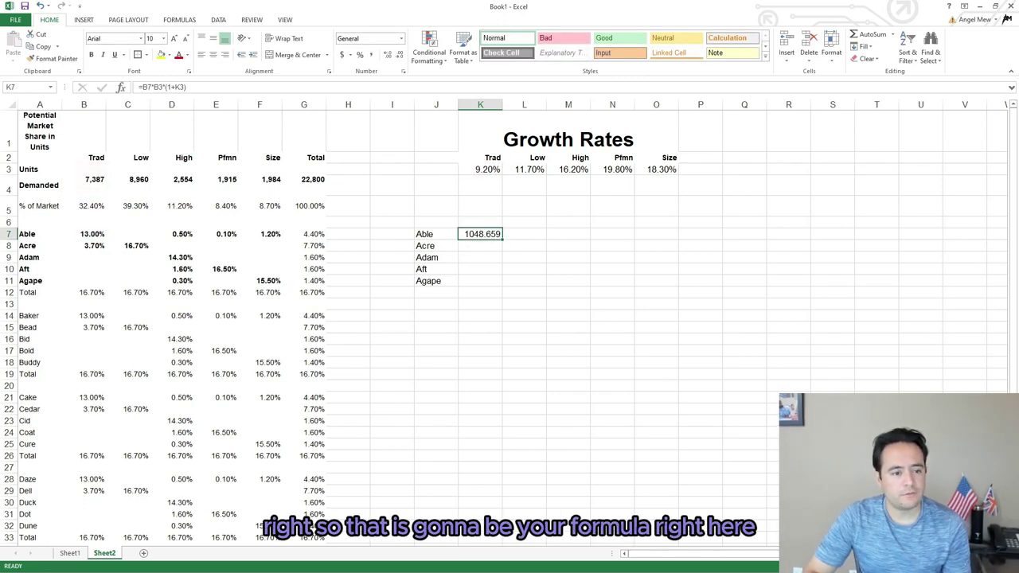
{"action": "key", "text": "F2"}
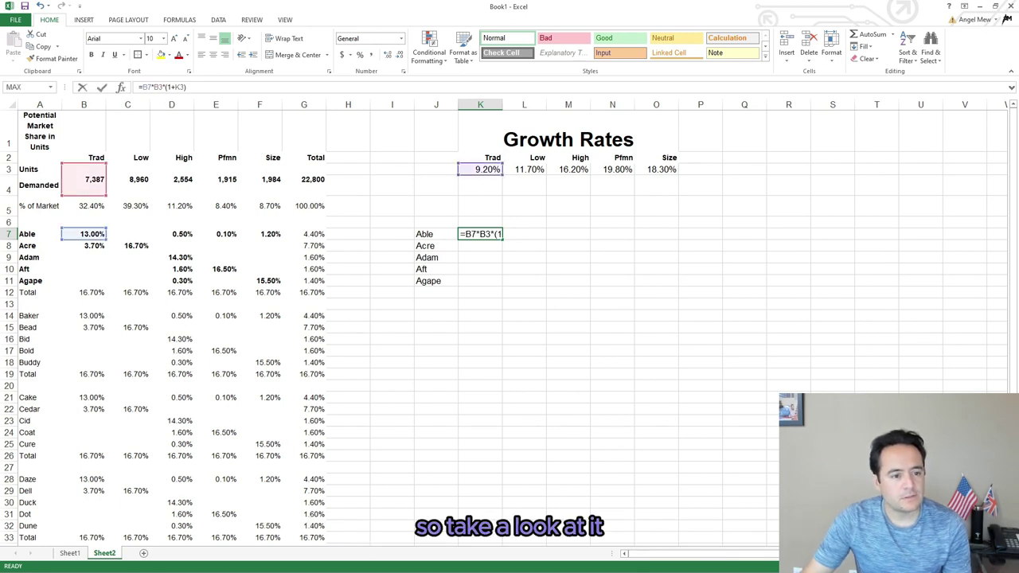
{"action": "left_click_drag", "start_coordinate": [187, 88], "coordinate": [139, 87]}
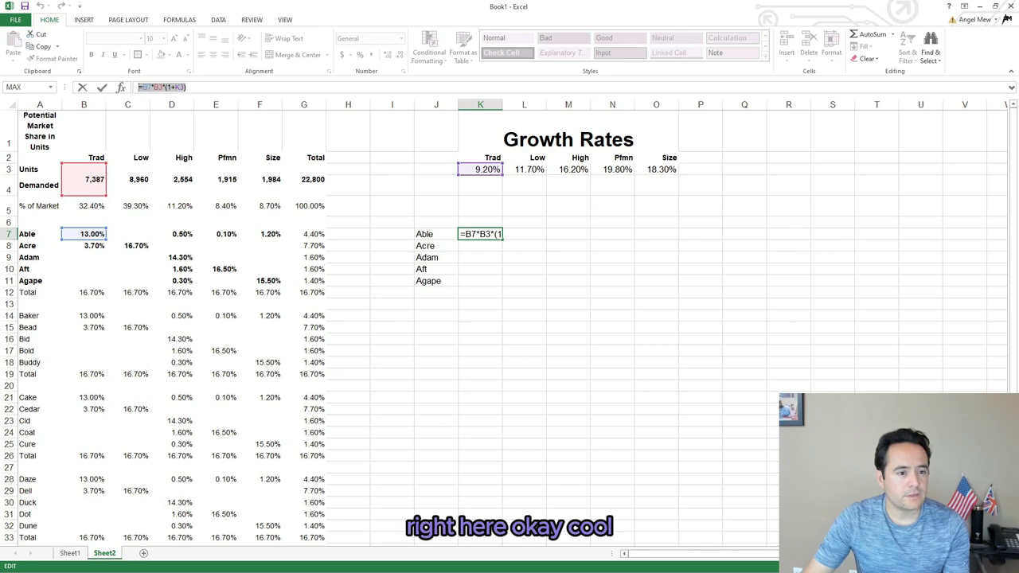
{"action": "key", "text": "Return"}
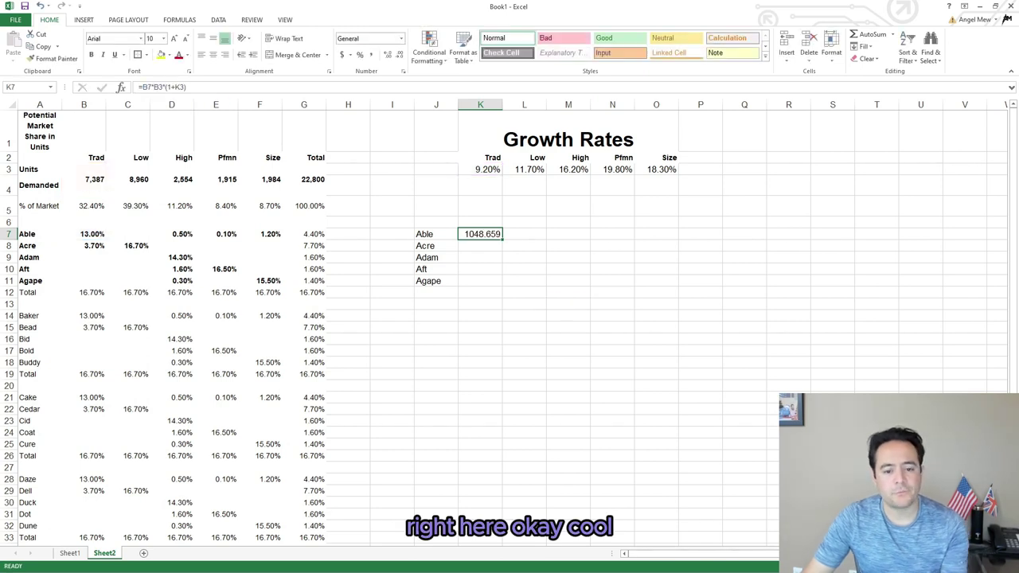
{"action": "left_click", "coordinate": [480, 234]}
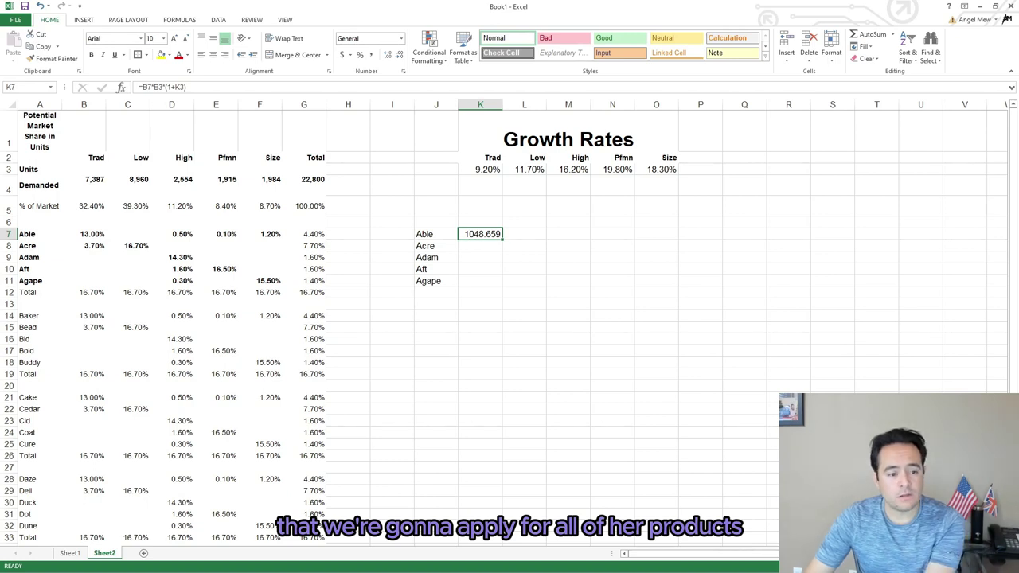
{"action": "left_click", "coordinate": [524, 234]}
{"action": "type", "text": "="}
{"action": "key", "text": "Escape"}
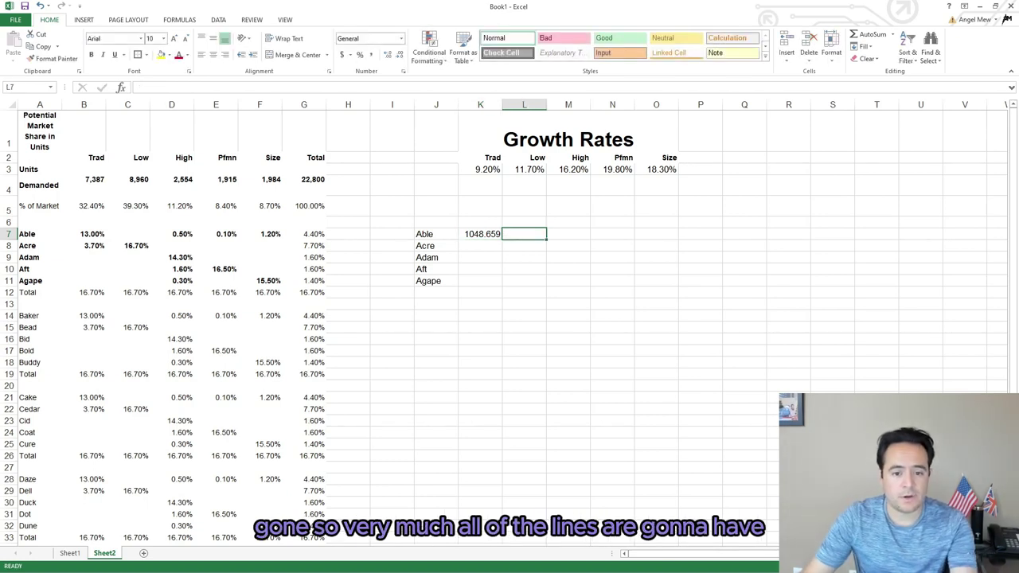
{"action": "left_click", "coordinate": [480, 234]}
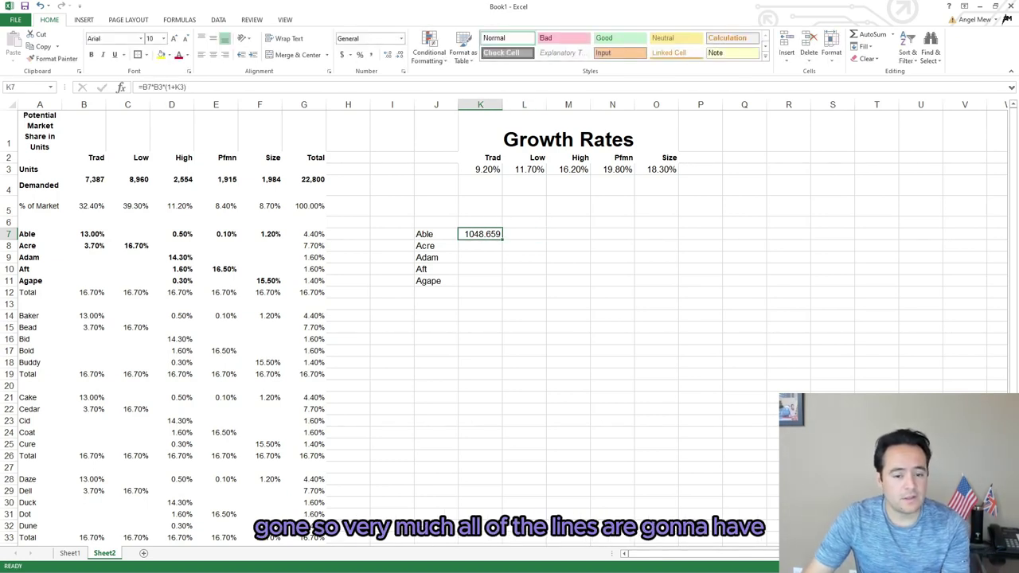
{"action": "key", "text": "F2"}
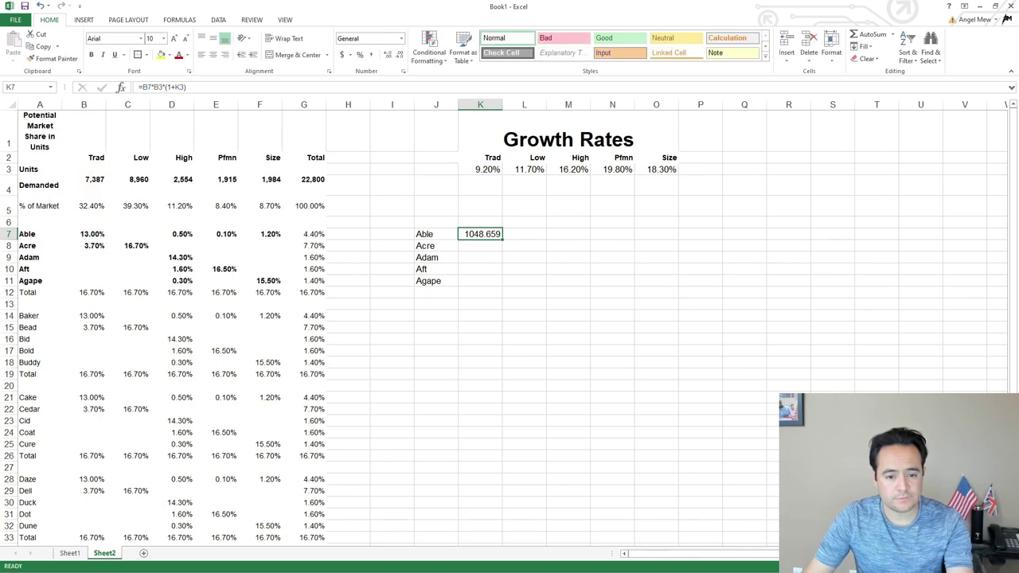
{"action": "key", "text": "Return"}
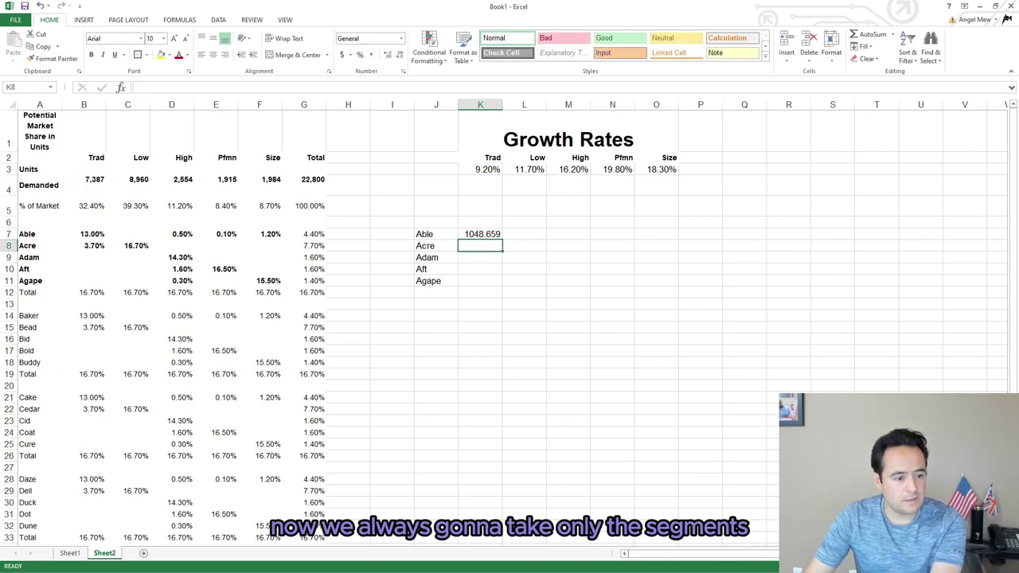
{"action": "key", "text": "Right"}
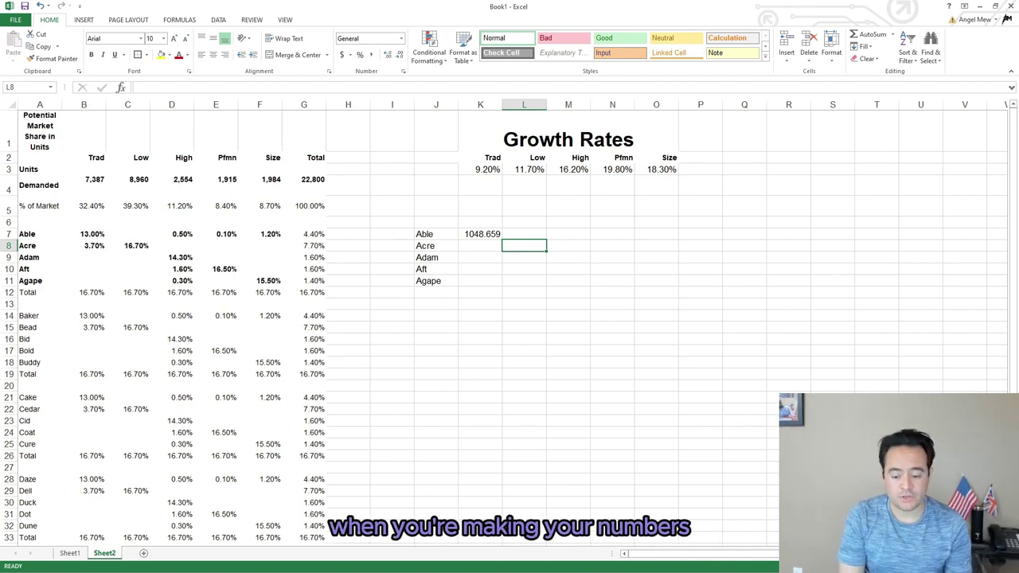
- Enter Acre's Low End forecast in L8 as share times units demanded times one plus growth rate, =C8*C3*(1+L3)
{"action": "type", "text": "="}
{"action": "key", "text": "Left"}
{"action": "key", "text": "Left"}
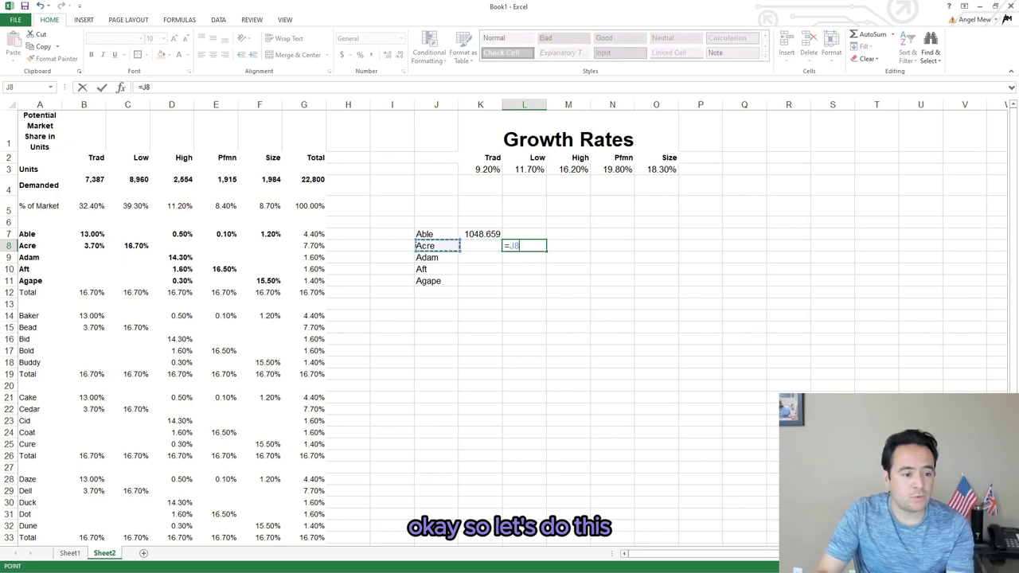
{"action": "key", "text": "Left"}
{"action": "key", "text": "Left"}
{"action": "key", "text": "Left"}
{"action": "key", "text": "Left"}
{"action": "key", "text": "Left"}
{"action": "key", "text": "Left"}
{"action": "key", "text": "Left"}
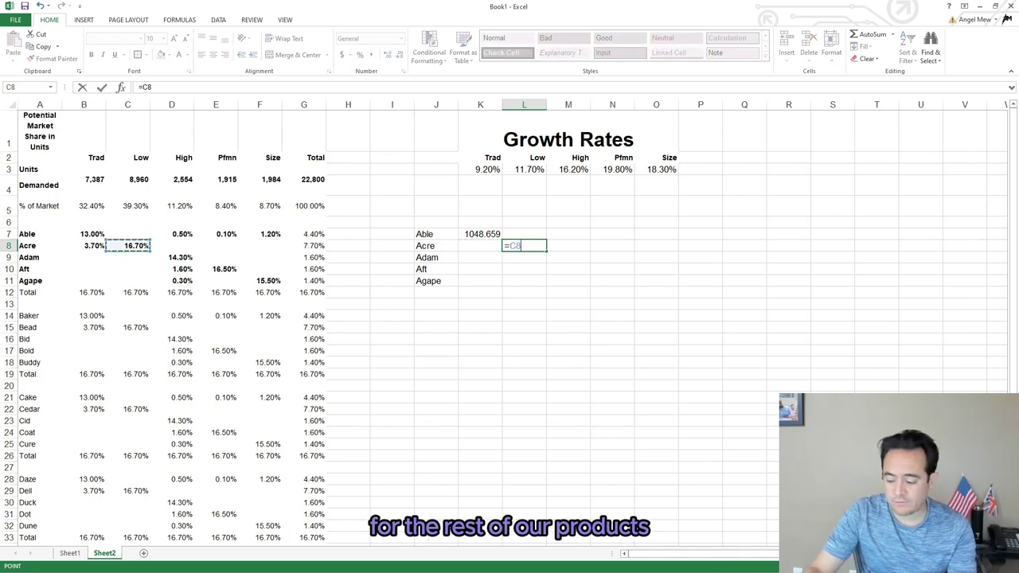
{"action": "type", "text": "*"}
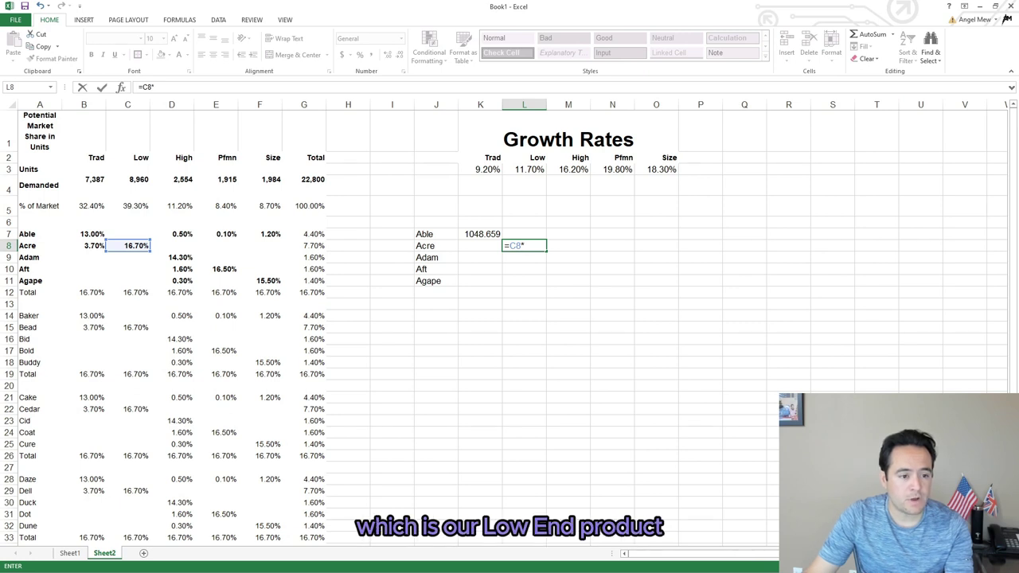
{"action": "left_click", "coordinate": [128, 179]}
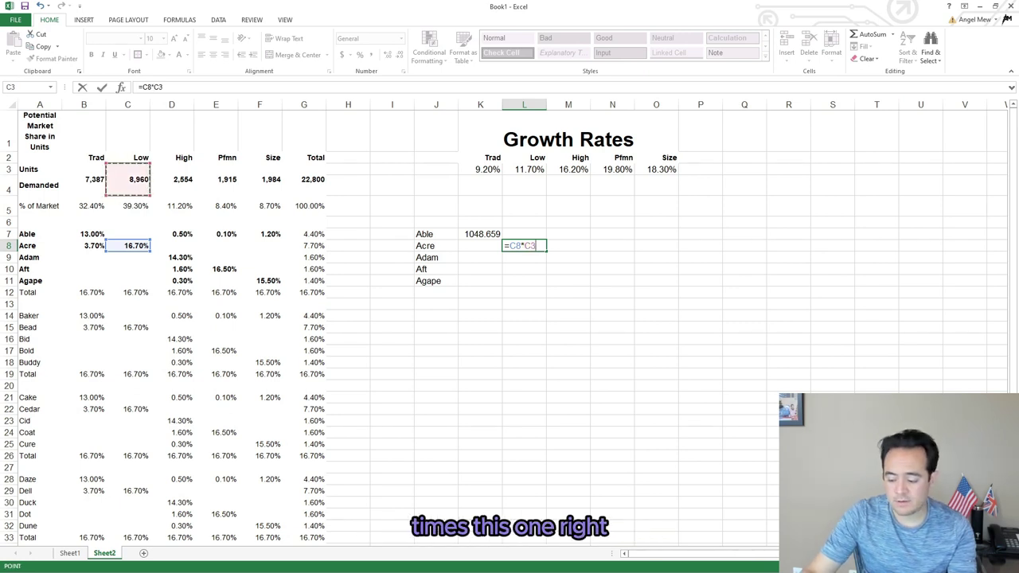
{"action": "type", "text": "*("}
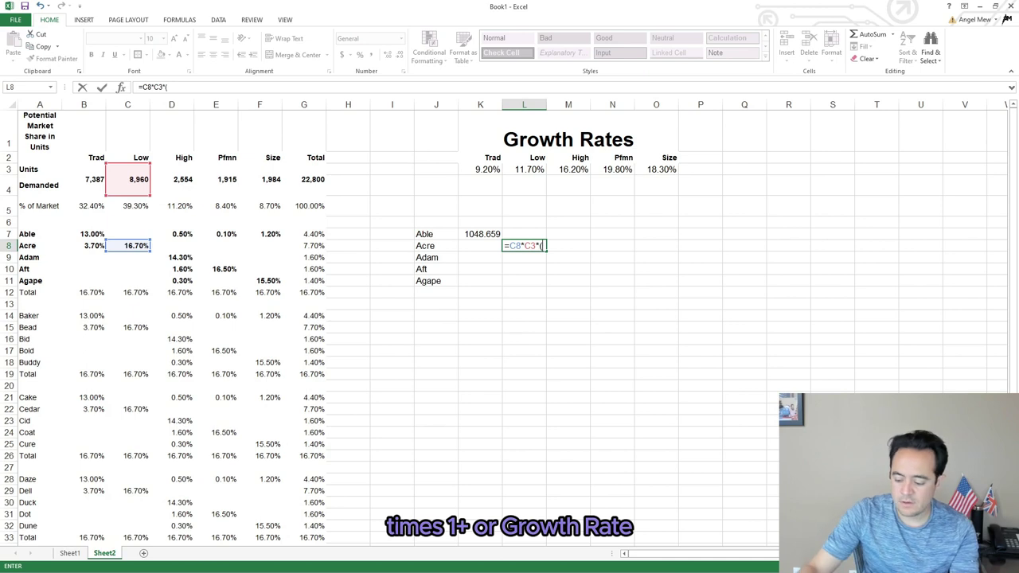
{"action": "type", "text": "1+"}
{"action": "left_click", "coordinate": [525, 169]}
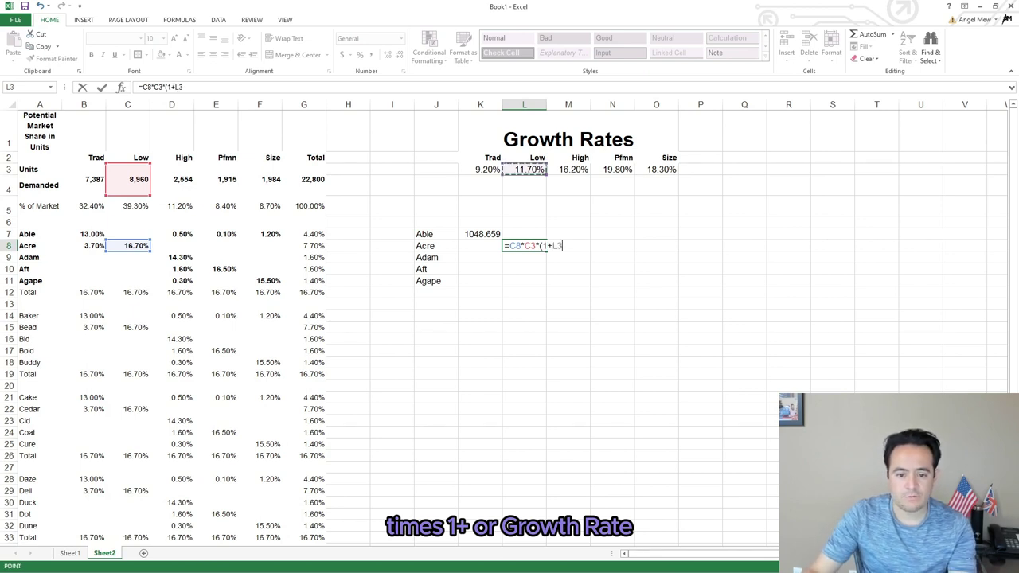
{"action": "type", "text": ")"}
{"action": "key", "text": "Return"}
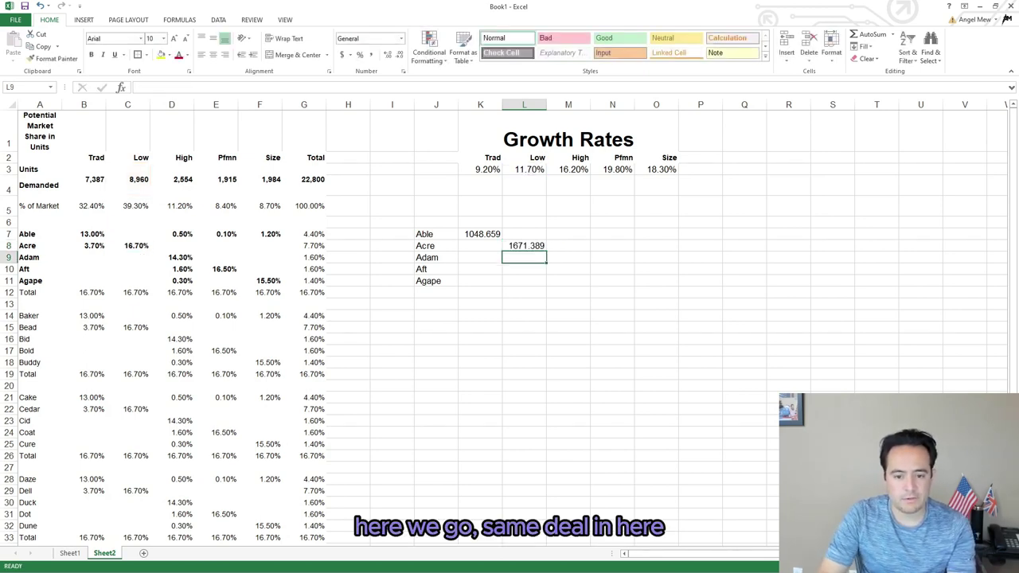
- Start a formula in M9 that multiplies Adam's High End share in D9 by the High End units demanded in D3
{"action": "key", "text": "Right"}
{"action": "type", "text": "="}
{"action": "key", "text": "Left"}
{"action": "key", "text": "Left"}
{"action": "key", "text": "Left"}
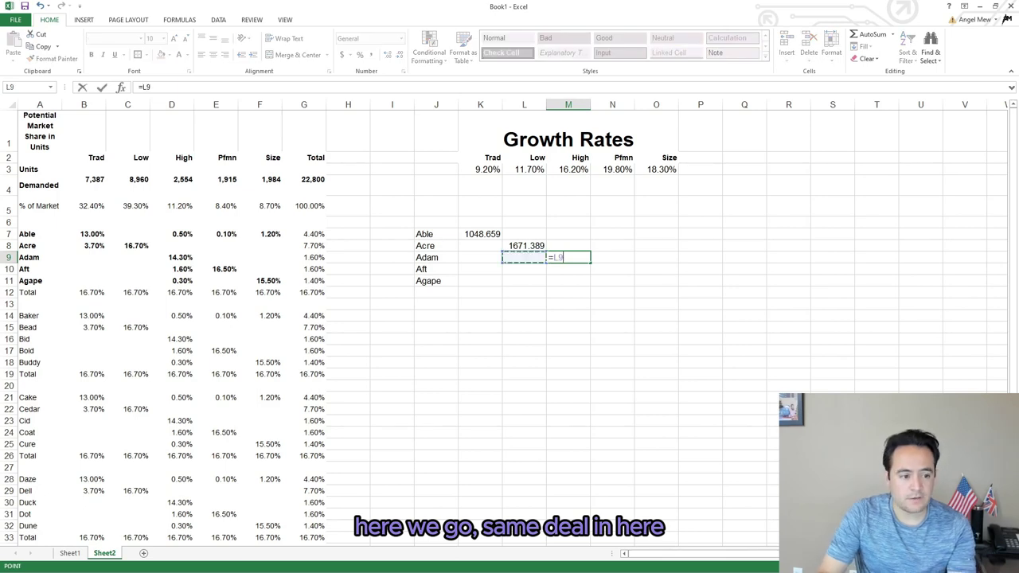
{"action": "key", "text": "Left"}
{"action": "key", "text": "Left"}
{"action": "key", "text": "Left"}
{"action": "key", "text": "Left"}
{"action": "key", "text": "Left"}
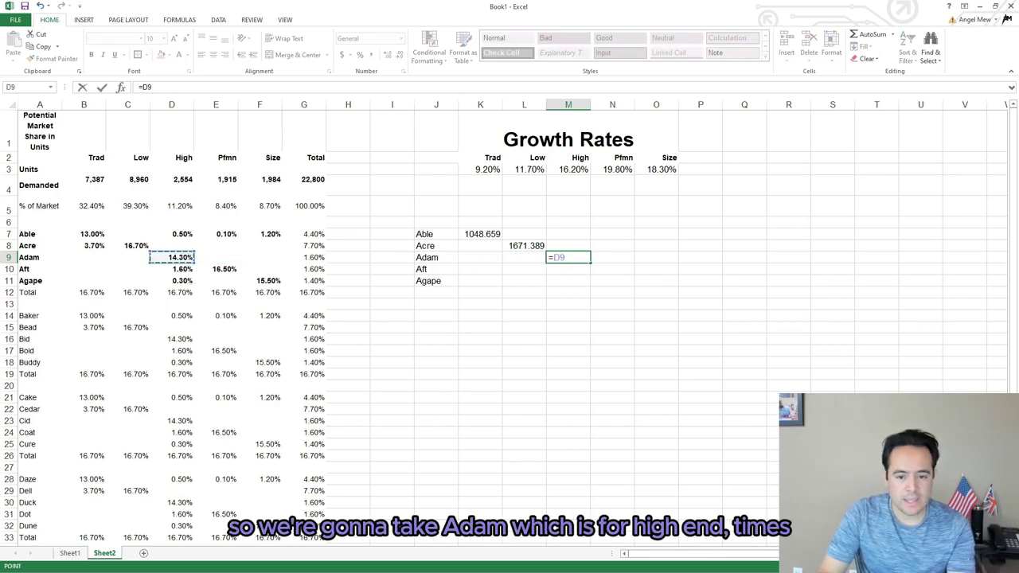
{"action": "type", "text": "*"}
{"action": "key", "text": "Up"}
{"action": "key", "text": "Left"}
{"action": "key", "text": "Up"}
{"action": "key", "text": "Left"}
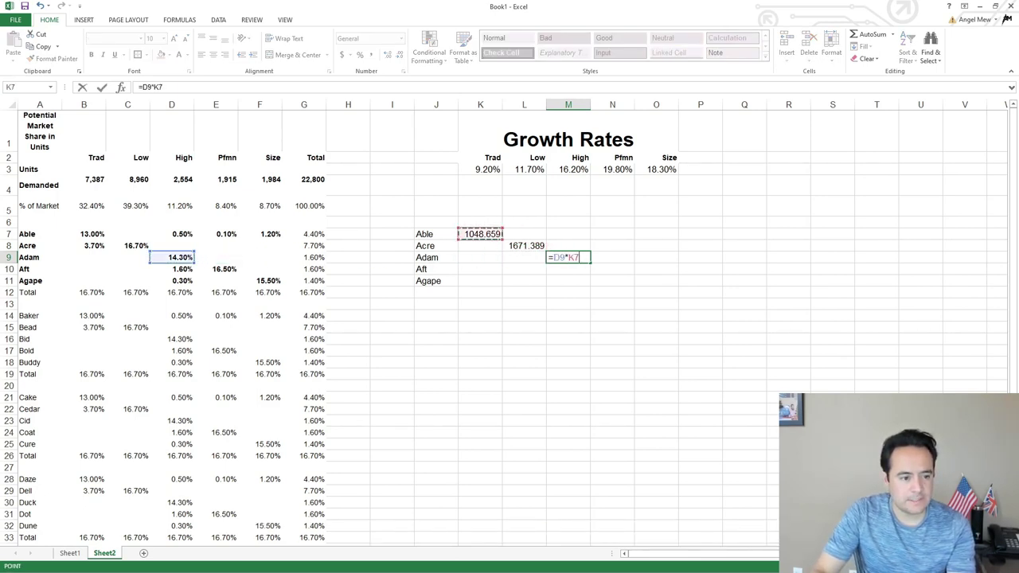
{"action": "key", "text": "Up"}
{"action": "key", "text": "Left"}
{"action": "key", "text": "Left"}
{"action": "key", "text": "Left"}
{"action": "key", "text": "Left"}
{"action": "key", "text": "Left"}
{"action": "key", "text": "Left"}
{"action": "key", "text": "Left"}
{"action": "key", "text": "Left"}
{"action": "key", "text": "Up"}
{"action": "key", "text": "Up"}
{"action": "key", "text": "Right"}
{"action": "key", "text": "Right"}
{"action": "key", "text": "Left"}
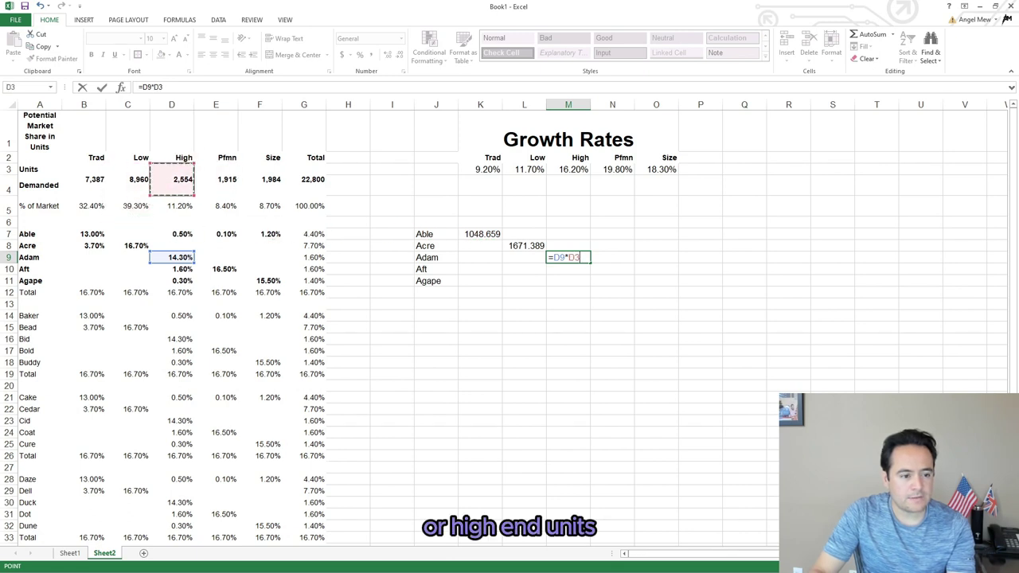
- Complete Adam's High End forecast formula in M9 with the growth factor, as =D9*D3*(1+M3)
{"action": "type", "text": "*"}
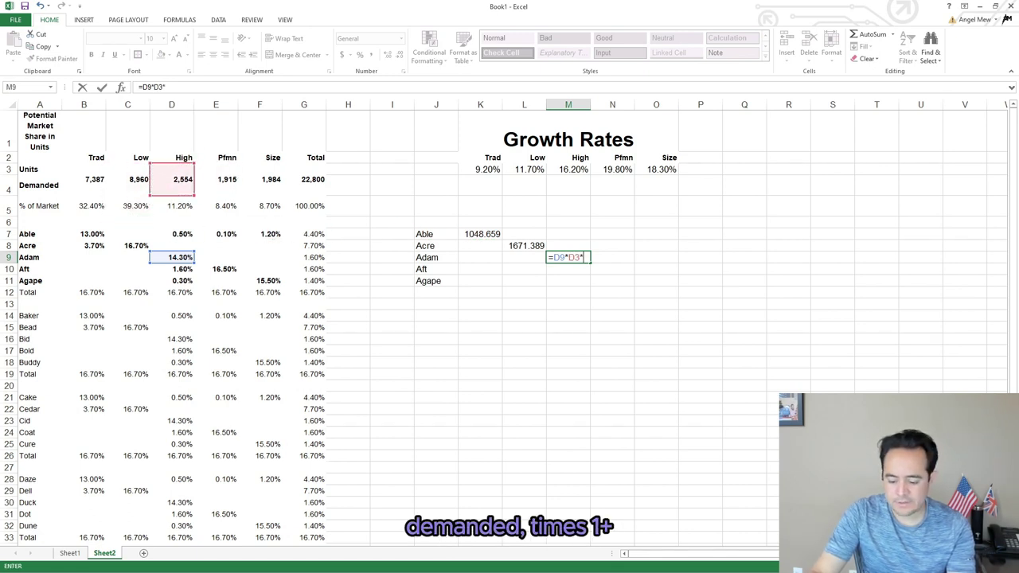
{"action": "type", "text": "(1-"}
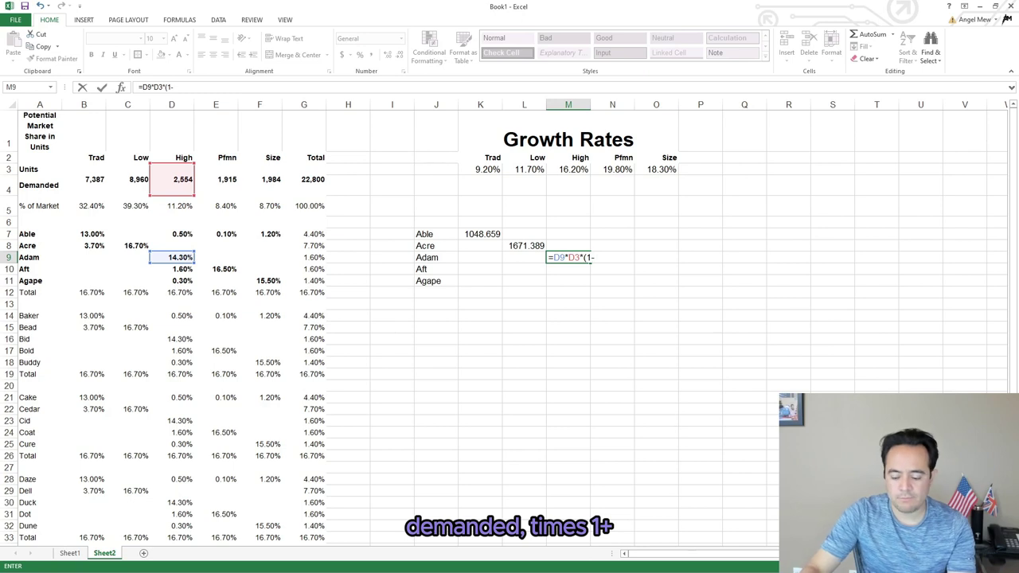
{"action": "key", "text": "BackSpace"}
{"action": "type", "text": "+"}
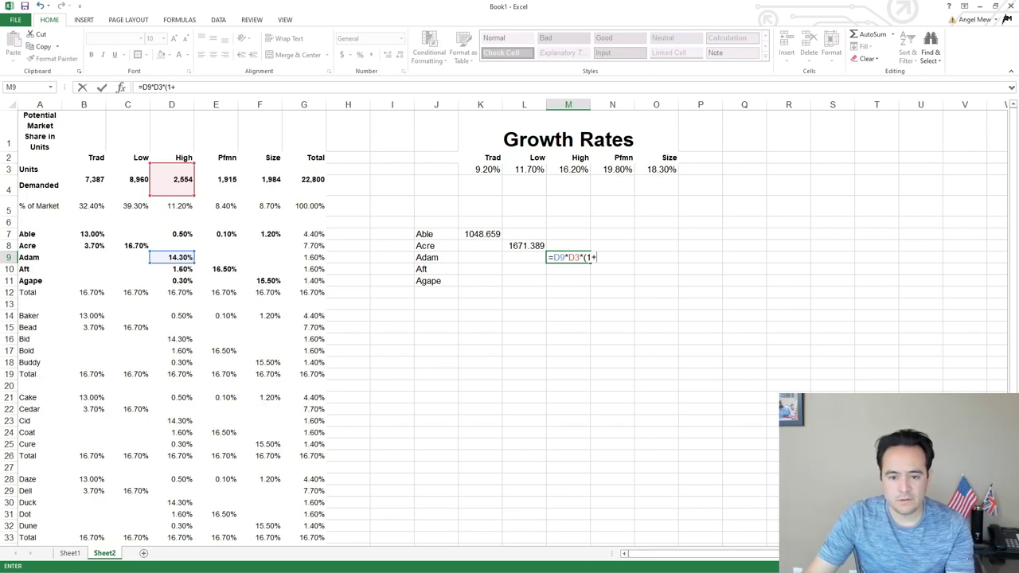
{"action": "left_click", "coordinate": [568, 170]}
{"action": "type", "text": ")"}
{"action": "key", "text": "Return"}
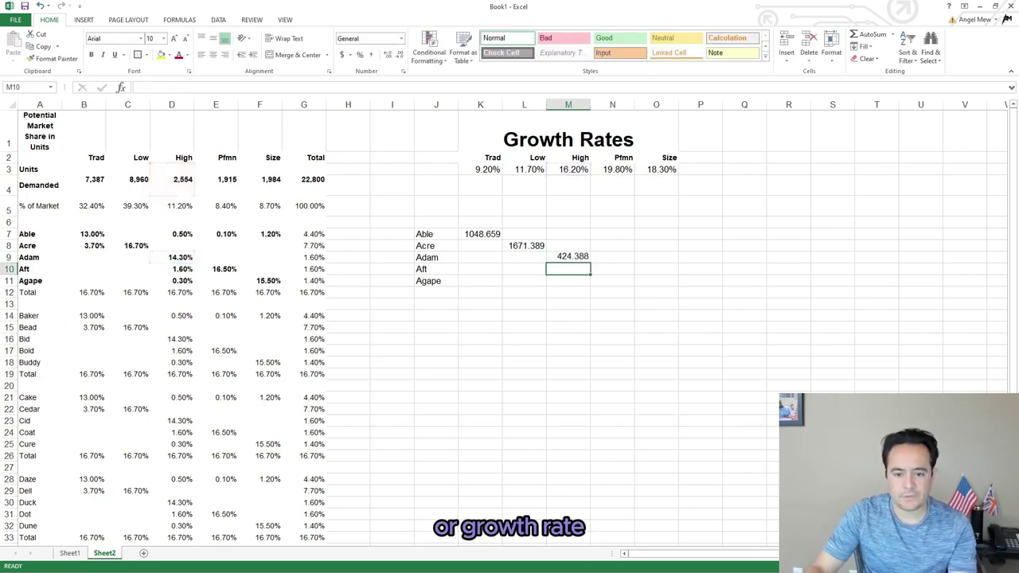
- Enter Aft's Performance forecast in N10 as share times units demanded times one plus growth rate, =E10*E3*(1+N3)
{"action": "left_click", "coordinate": [612, 269]}
{"action": "type", "text": "="}
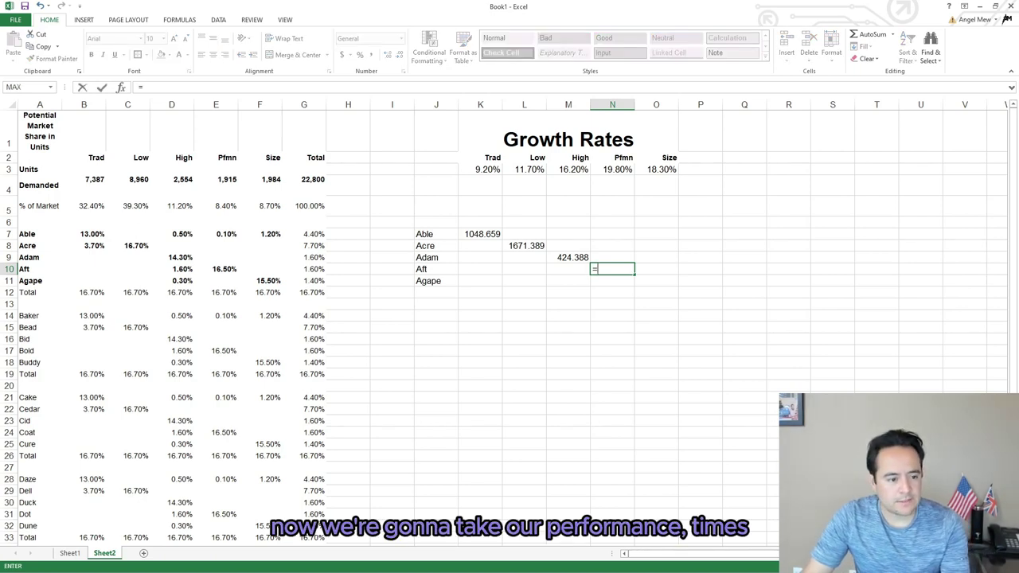
{"action": "left_click", "coordinate": [216, 269]}
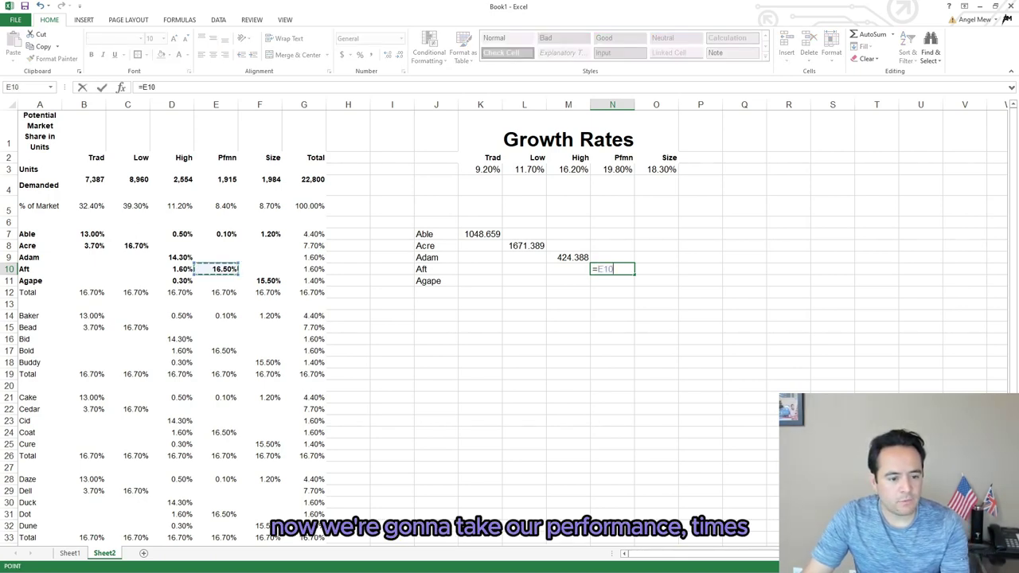
{"action": "type", "text": "*"}
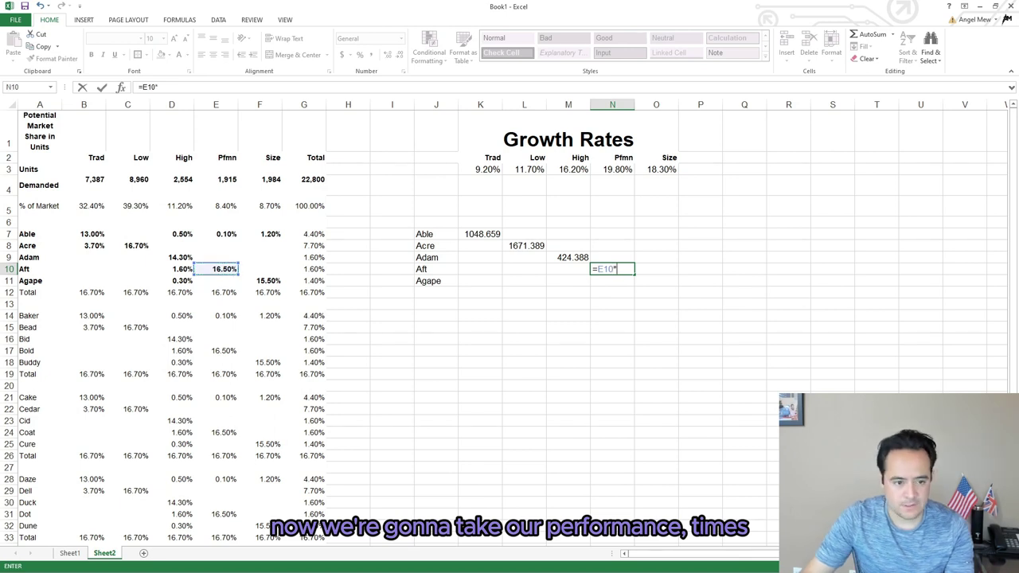
{"action": "left_click", "coordinate": [215, 180]}
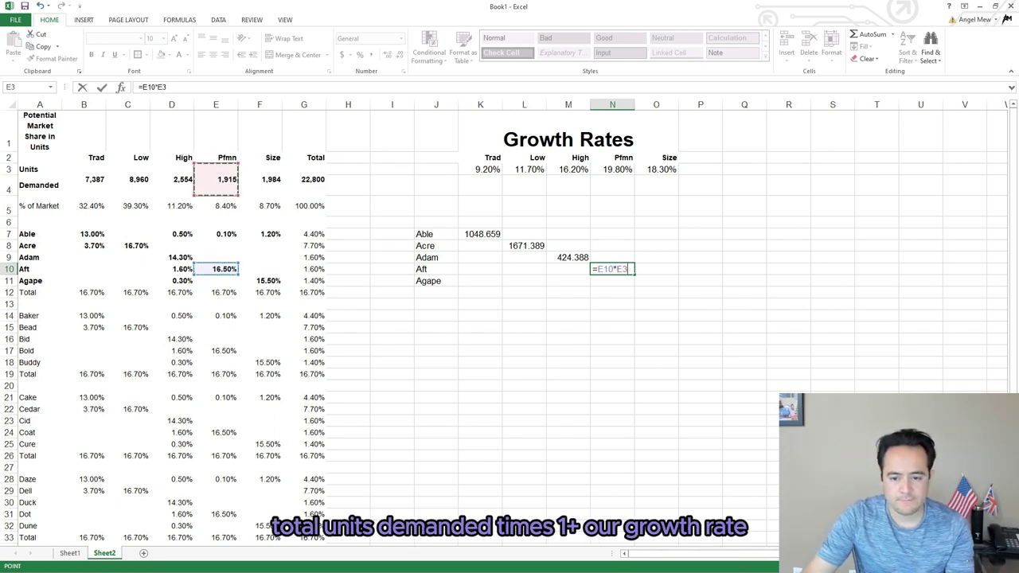
{"action": "type", "text": "*(1+"}
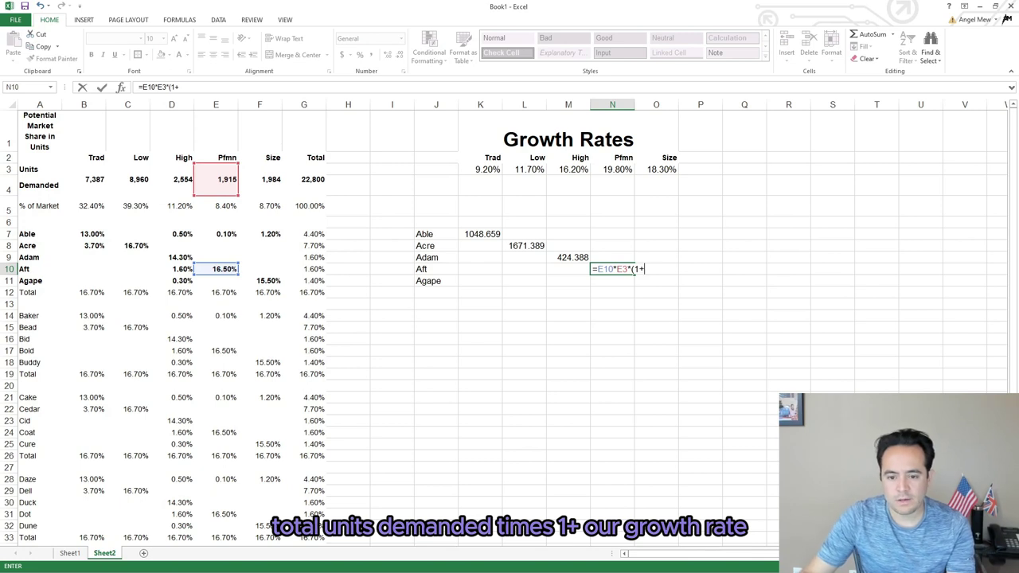
{"action": "left_click", "coordinate": [612, 170]}
{"action": "type", "text": ")"}
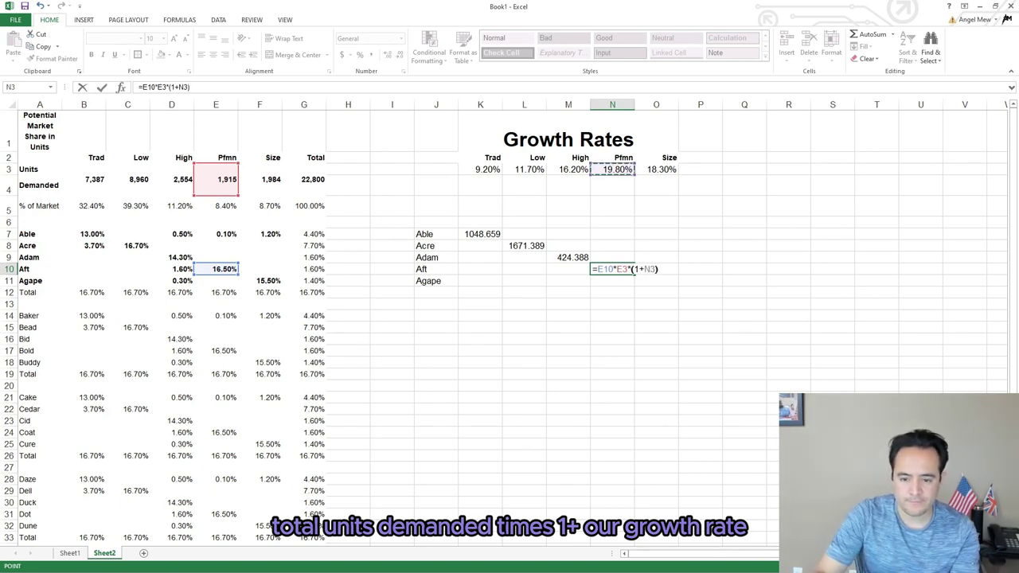
{"action": "key", "text": "Return"}
- Enter Agape's Size forecast in O11 as share times units demanded times one plus growth rate, =F11*F3*(1+O3)
{"action": "key", "text": "Right"}
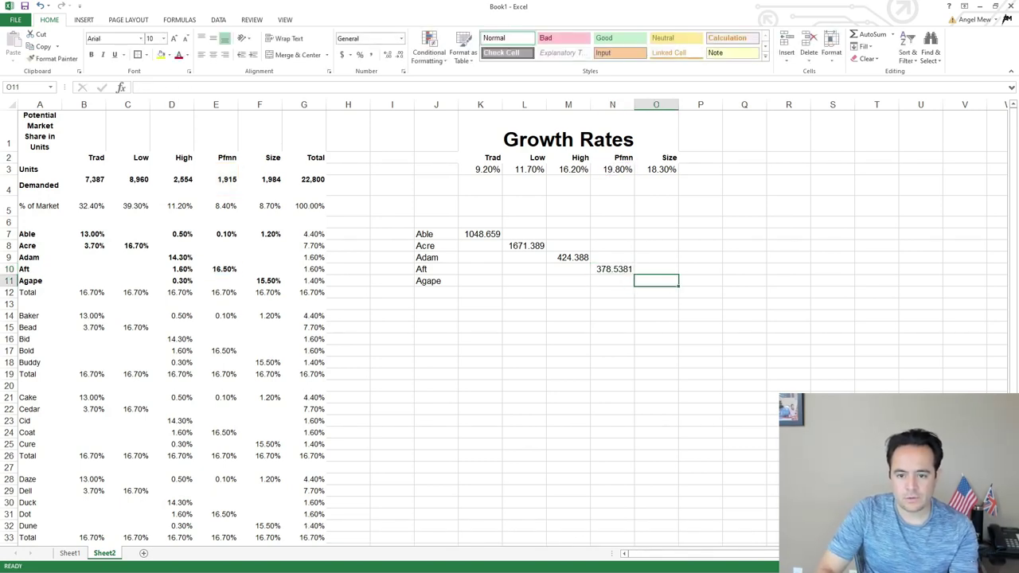
{"action": "type", "text": "="}
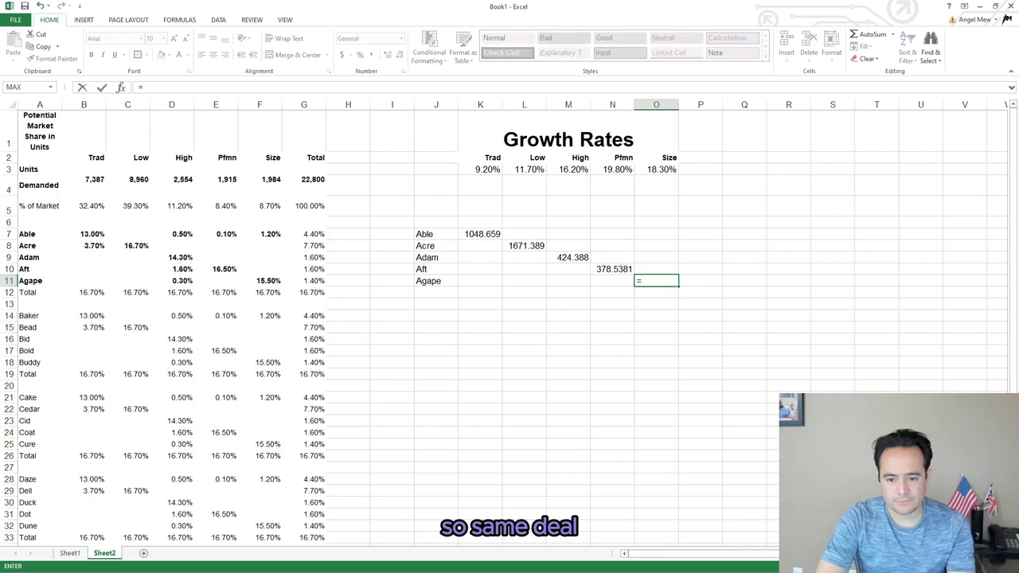
{"action": "left_click", "coordinate": [260, 281]}
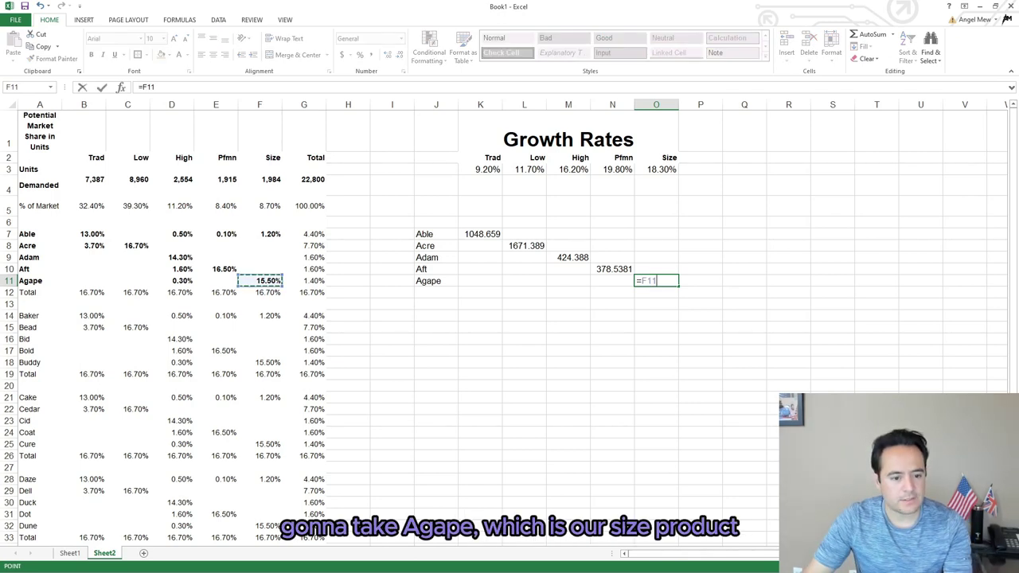
{"action": "type", "text": "+"}
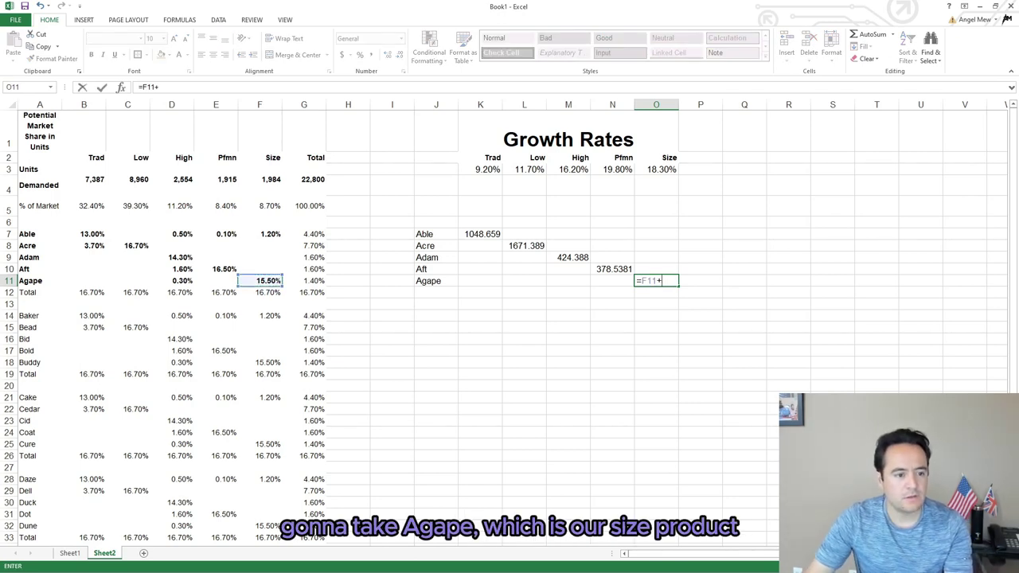
{"action": "key", "text": "BackSpace"}
{"action": "type", "text": "*"}
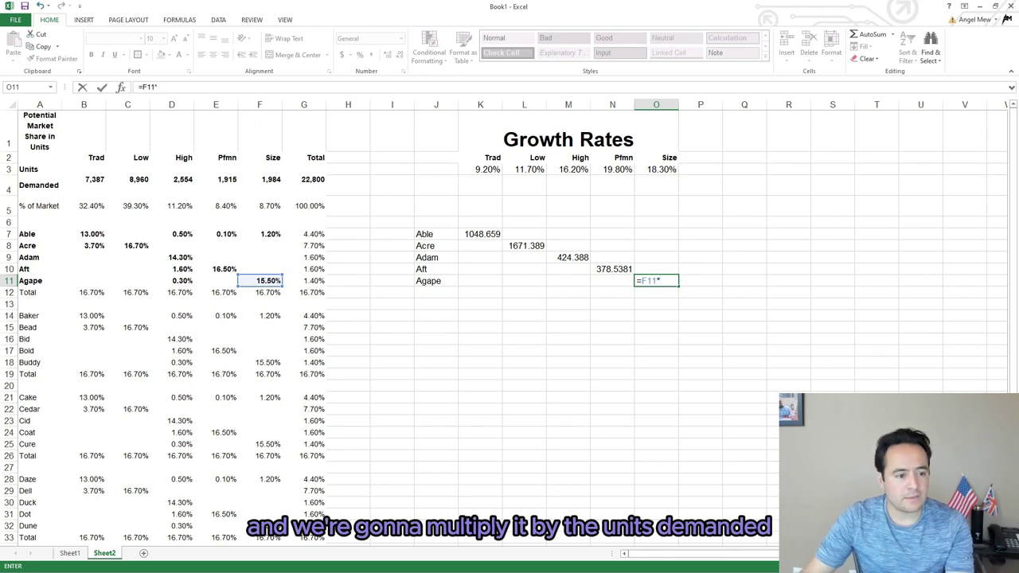
{"action": "left_click", "coordinate": [260, 179]}
{"action": "type", "text": ")"}
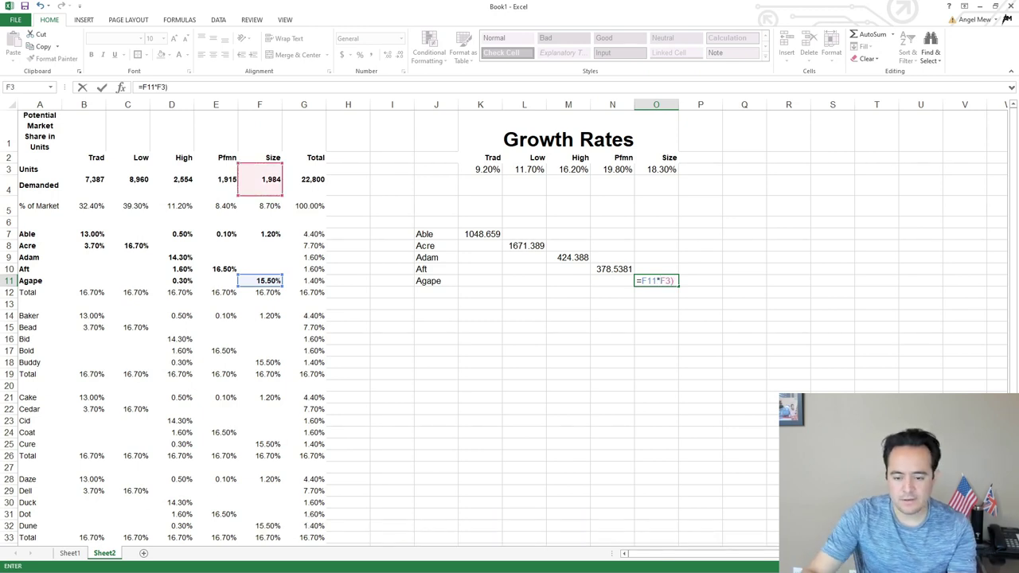
{"action": "key", "text": "BackSpace"}
{"action": "type", "text": "*"}
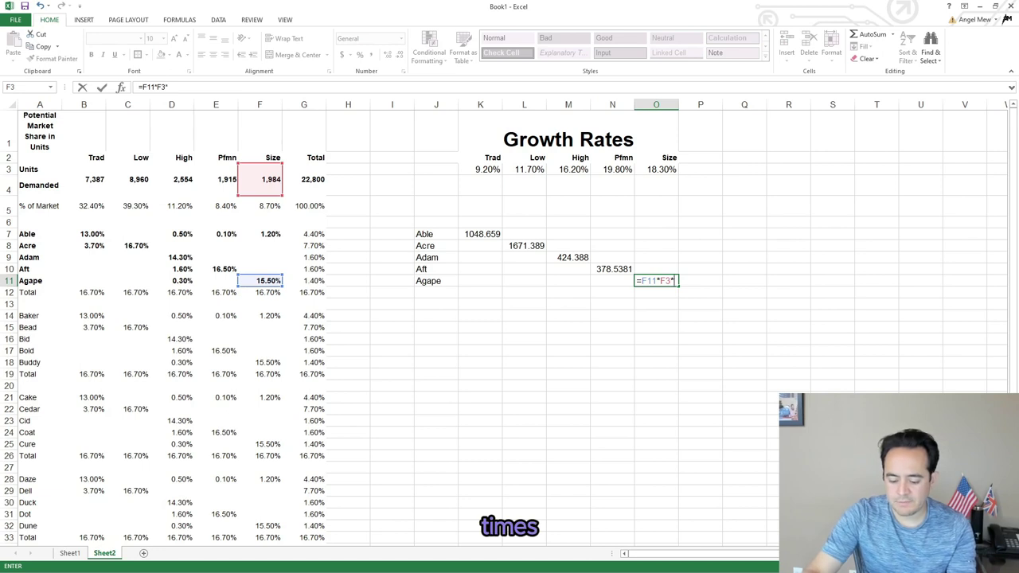
{"action": "type", "text": "("}
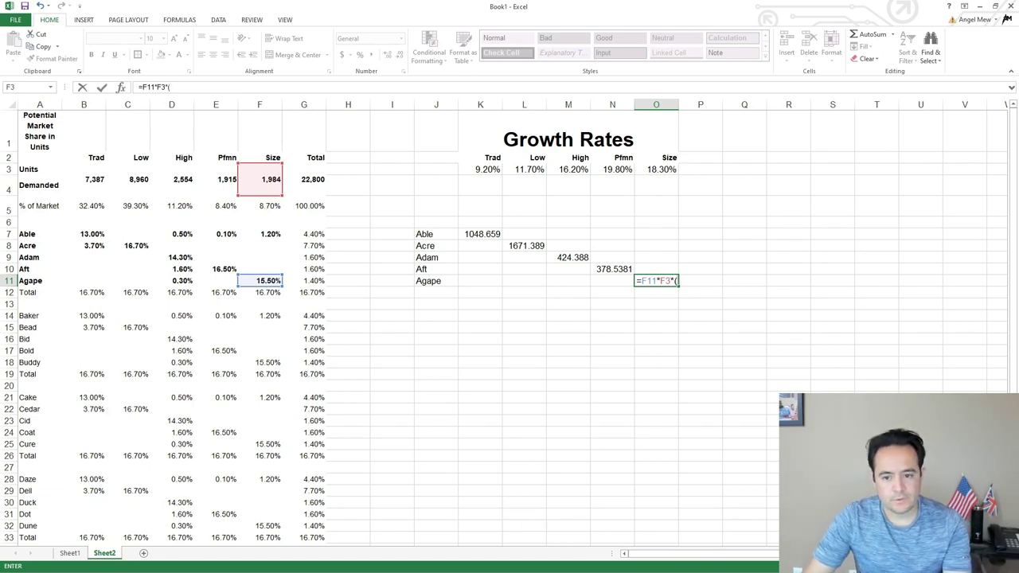
{"action": "type", "text": "1+"}
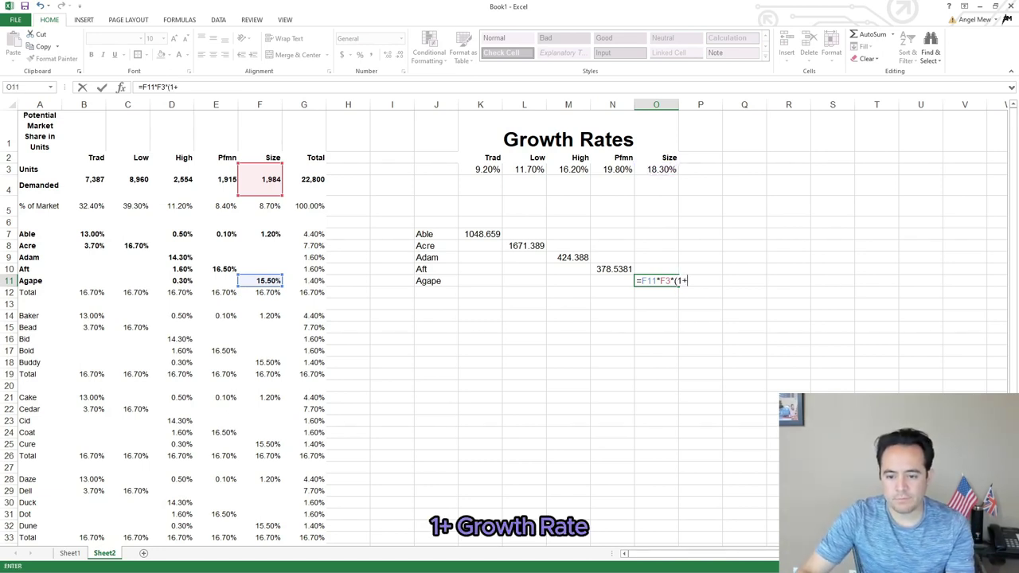
{"action": "left_click", "coordinate": [656, 170]}
{"action": "type", "text": ")"}
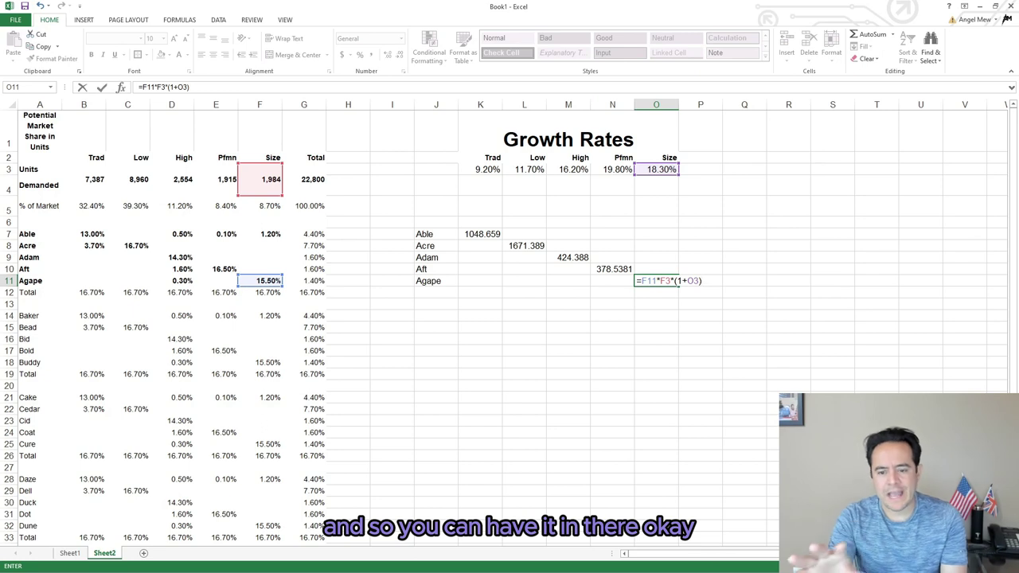
{"action": "key", "text": "Return"}
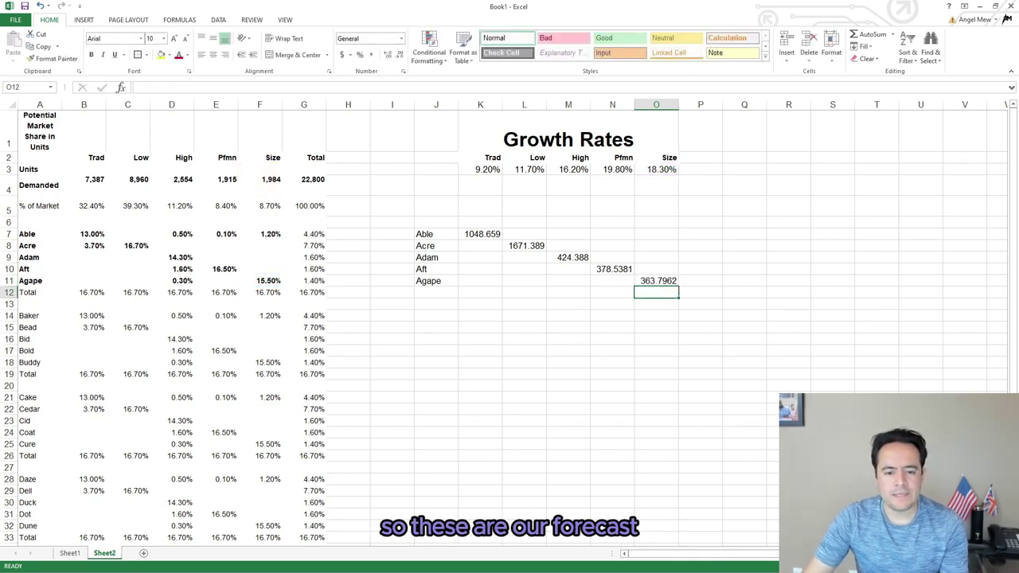
- Add the heading FORECAST in cell Q5, beyond the growth rates table
{"action": "left_click", "coordinate": [744, 234]}
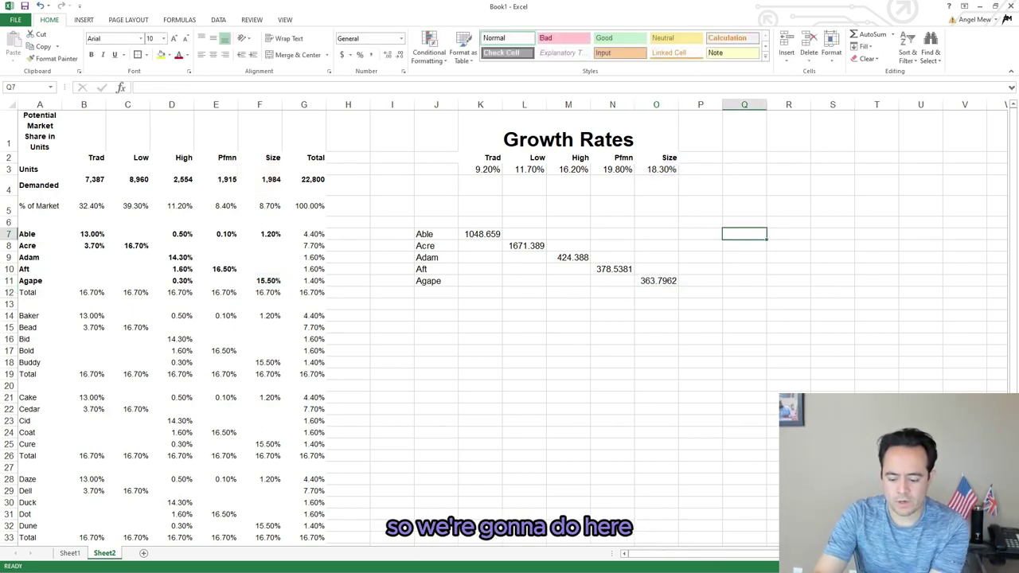
{"action": "key", "text": "Up"}
{"action": "key", "text": "Up"}
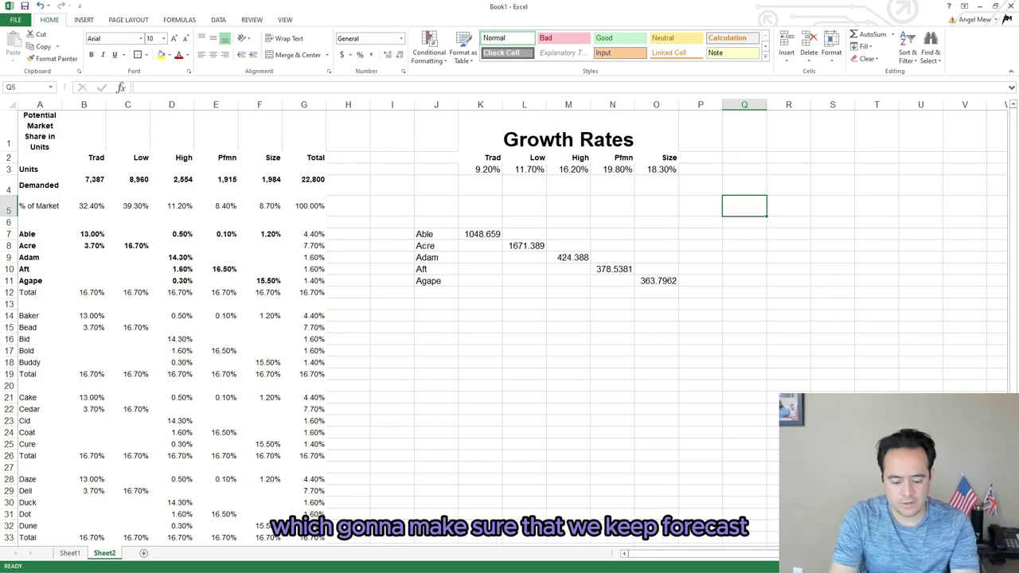
{"action": "type", "text": "FOR"}
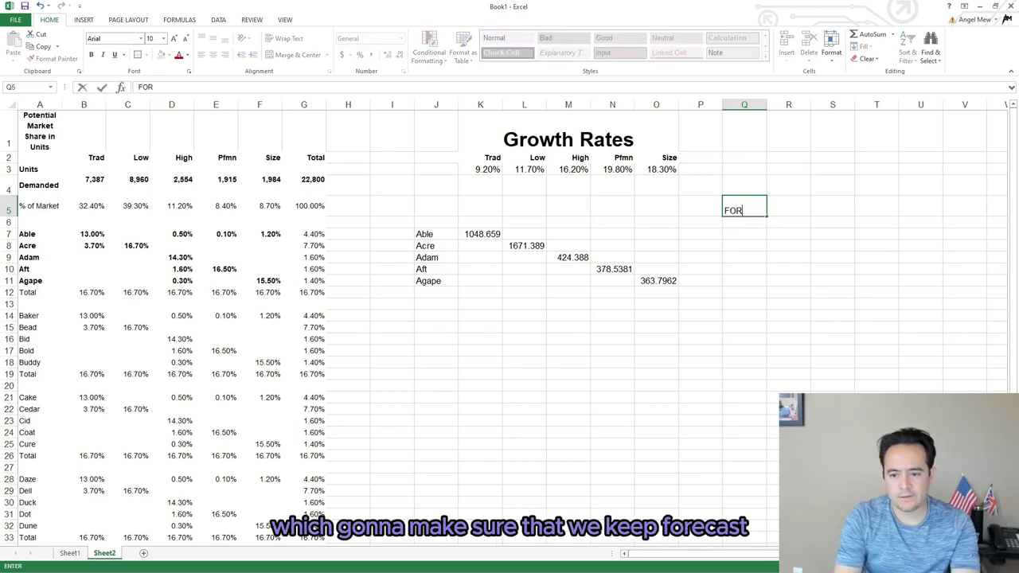
{"action": "type", "text": "ECAST"}
{"action": "key", "text": "Return"}
{"action": "key", "text": "Return"}
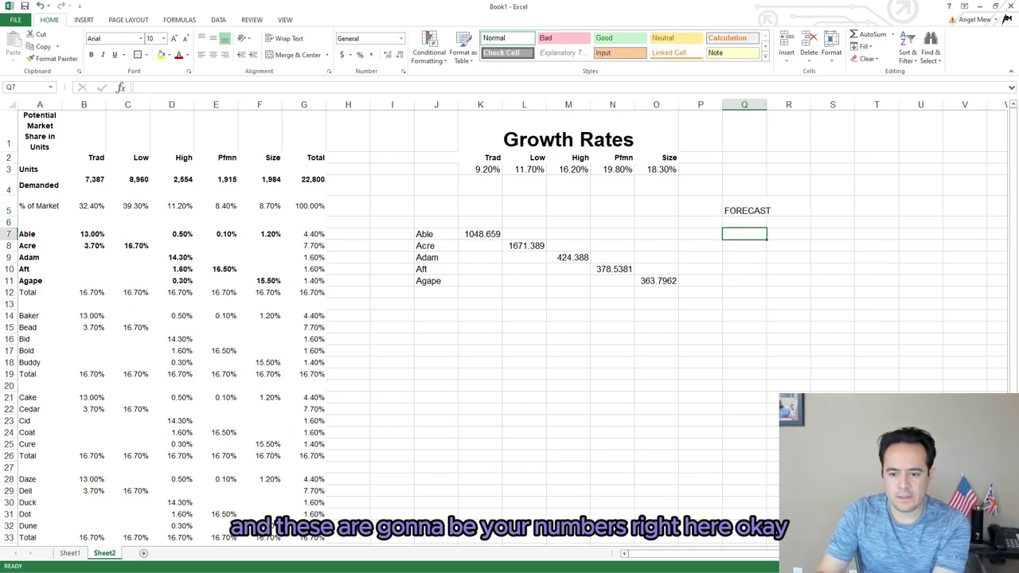
- Link Q7 to Able's Traditional forecast with the formula =K7
{"action": "type", "text": "="}
{"action": "key", "text": "Left"}
{"action": "key", "text": "Left"}
{"action": "key", "text": "Left"}
{"action": "key", "text": "Left"}
{"action": "key", "text": "Left"}
{"action": "key", "text": "Left"}
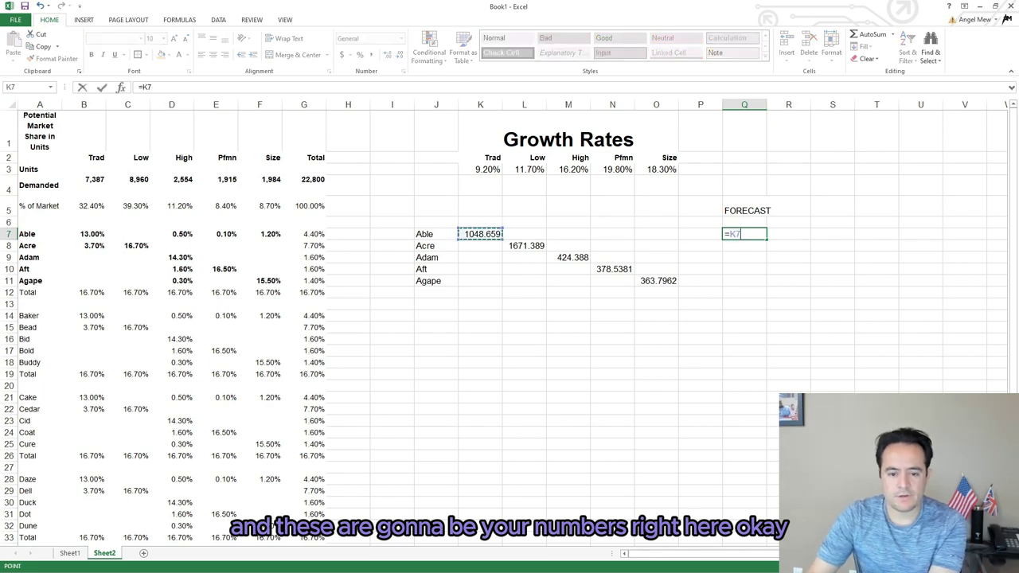
{"action": "key", "text": "Return"}
- Link Q8 to Acre's Low End forecast with the formula =L8
{"action": "key", "text": "Return"}
{"action": "key", "text": "Up"}
{"action": "type", "text": "="}
{"action": "key", "text": "Left"}
{"action": "key", "text": "Left"}
{"action": "key", "text": "Left"}
{"action": "key", "text": "Left"}
{"action": "key", "text": "Left"}
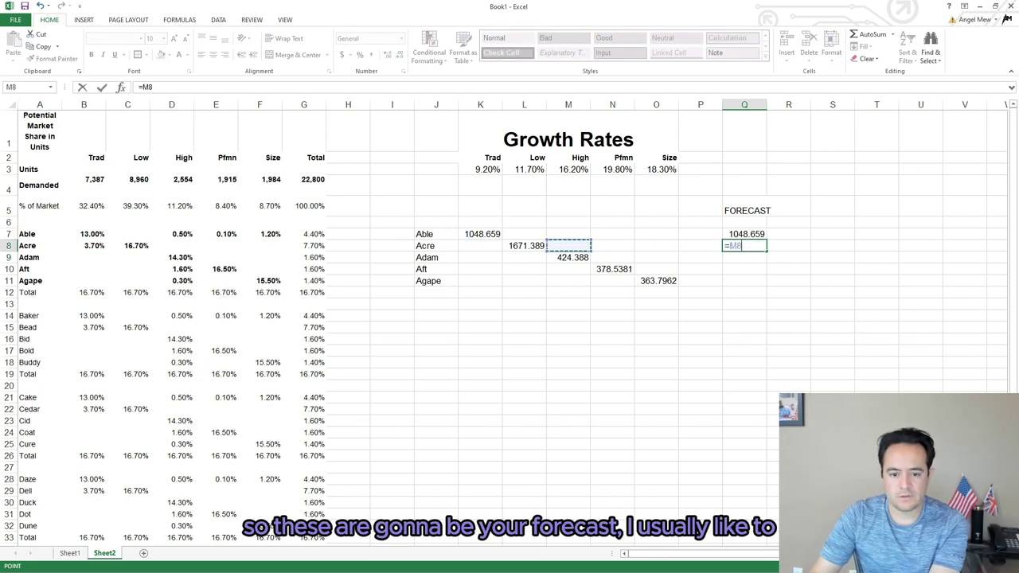
{"action": "key", "text": "Return"}
- Link Q9 to Adam's High End forecast with the formula =M9
{"action": "type", "text": "="}
{"action": "key", "text": "Left"}
{"action": "key", "text": "Left"}
{"action": "key", "text": "Left"}
{"action": "key", "text": "Left"}
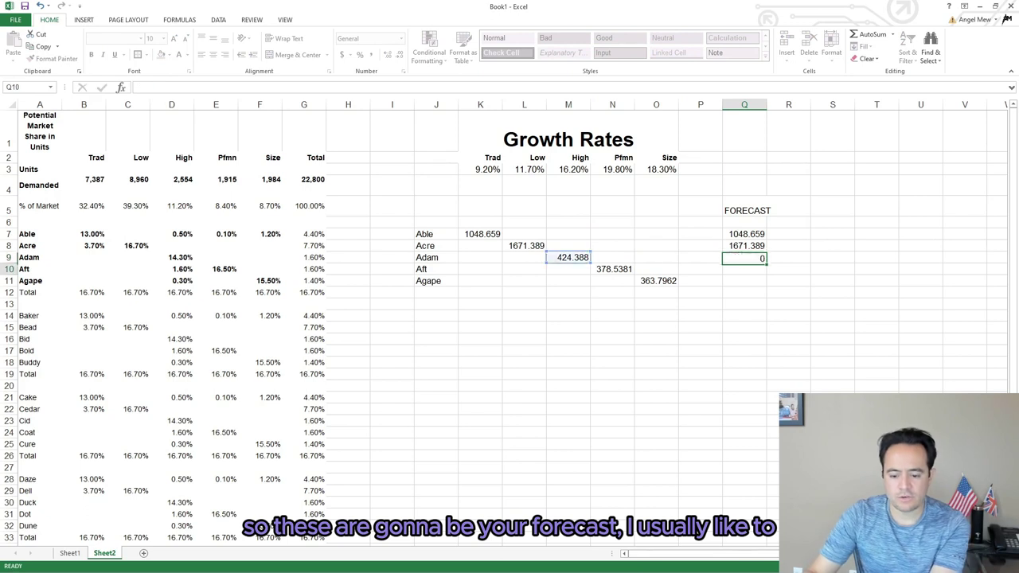
{"action": "key", "text": "Return"}
- Link Q10 to Aft's Performance forecast with the formula =N10
{"action": "type", "text": "="}
{"action": "key", "text": "Left"}
{"action": "key", "text": "Left"}
{"action": "key", "text": "Left"}
{"action": "key", "text": "Return"}
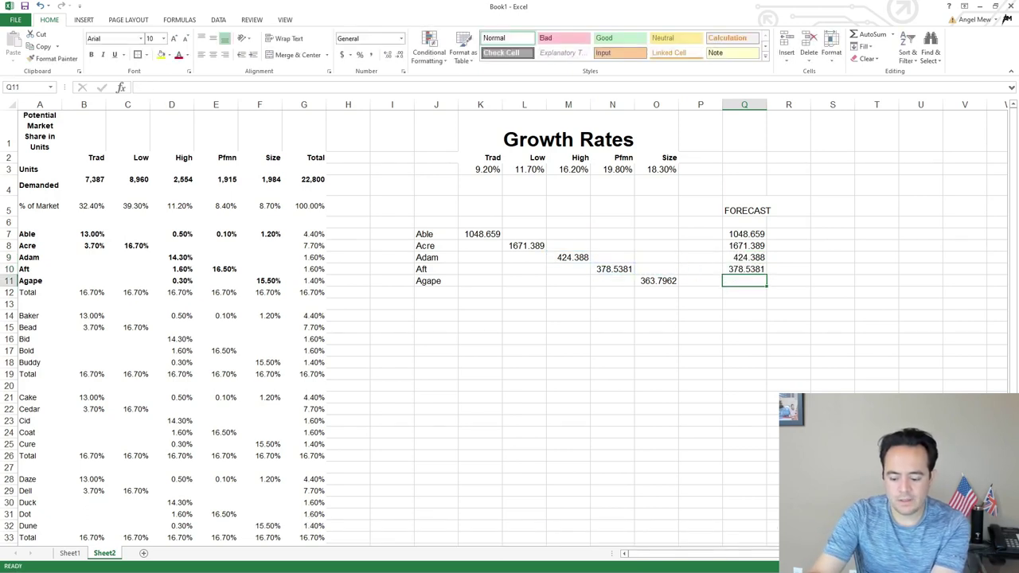
- Link Q11 to Agape's Size forecast with the formula =O11
{"action": "type", "text": "="}
{"action": "key", "text": "Left"}
{"action": "key", "text": "Left"}
{"action": "key", "text": "Return"}
- Format the five forecast values in Q7:Q11 to show no decimal places
{"action": "key", "text": "Up"}
{"action": "key", "text": "Up"}
{"action": "key", "text": "Up"}
{"action": "key", "text": "Up"}
{"action": "key", "text": "Up"}
{"action": "key", "text": "shift+Down"}
{"action": "key", "text": "shift+Down"}
{"action": "key", "text": "shift+Down"}
{"action": "key", "text": "shift+Down"}
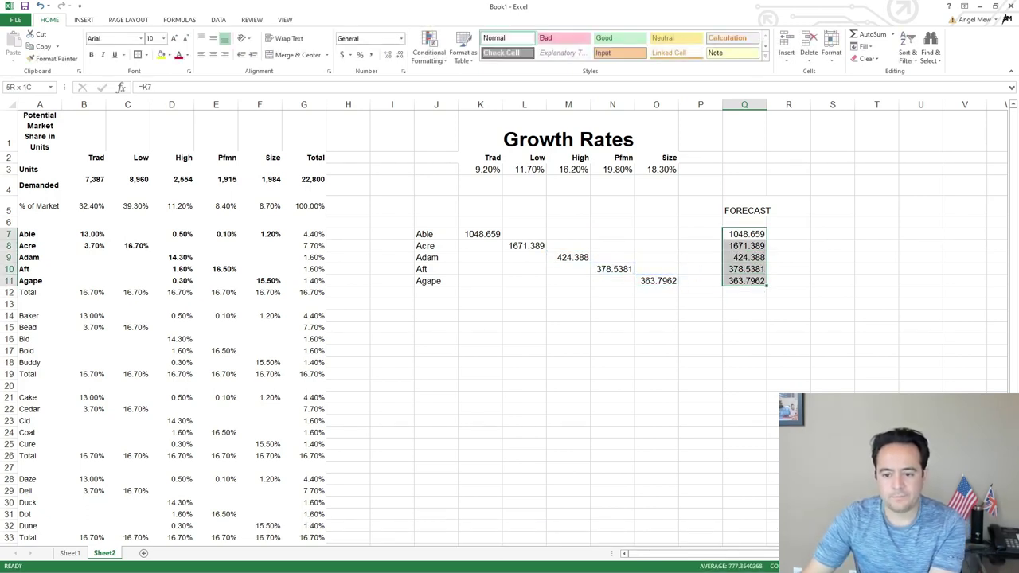
{"action": "left_click", "coordinate": [399, 54]}
{"action": "left_click", "coordinate": [399, 55]}
{"action": "left_click", "coordinate": [399, 54]}
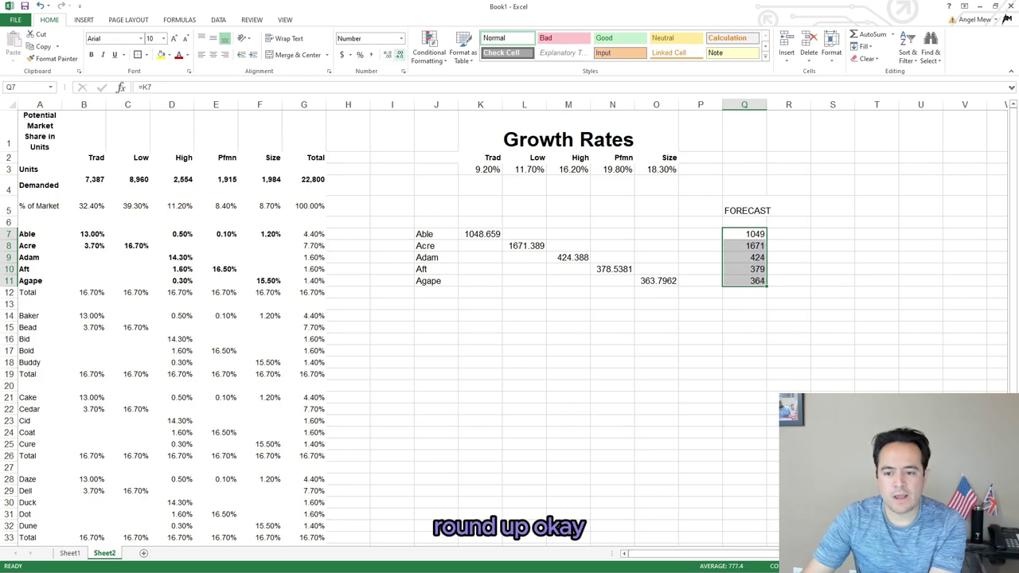
{"action": "left_click", "coordinate": [788, 374]}
{"action": "left_click_drag", "start_coordinate": [744, 234], "coordinate": [744, 281]}
{"action": "left_click", "coordinate": [833, 304]}
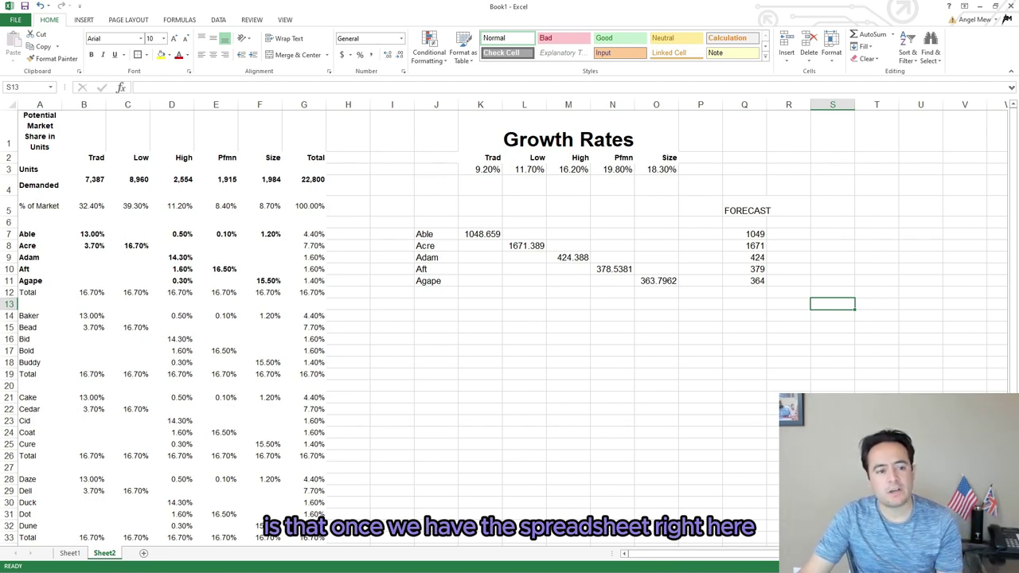
{"action": "left_click_drag", "start_coordinate": [40, 128], "coordinate": [303, 503]}
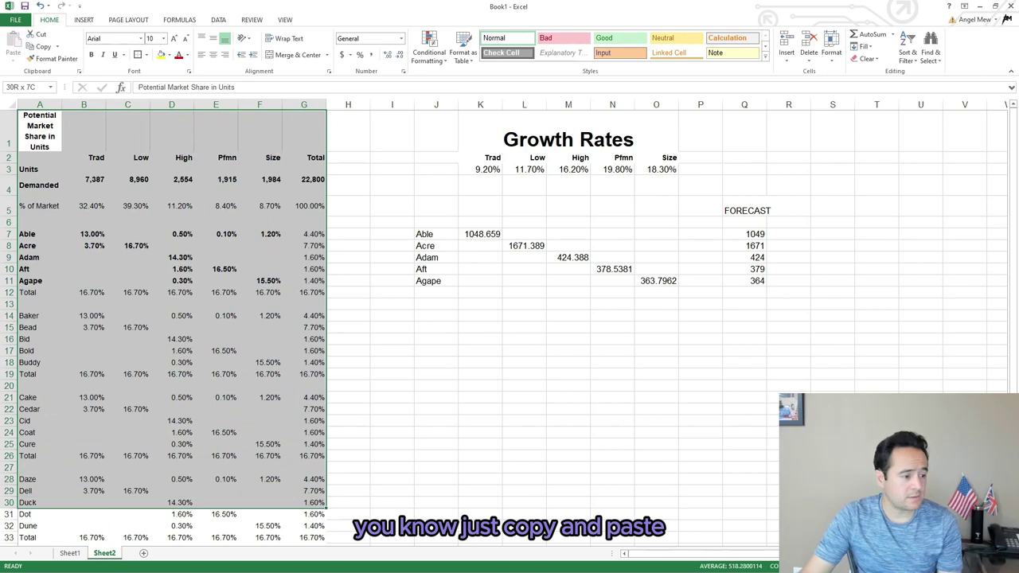
{"action": "left_click", "coordinate": [568, 386]}
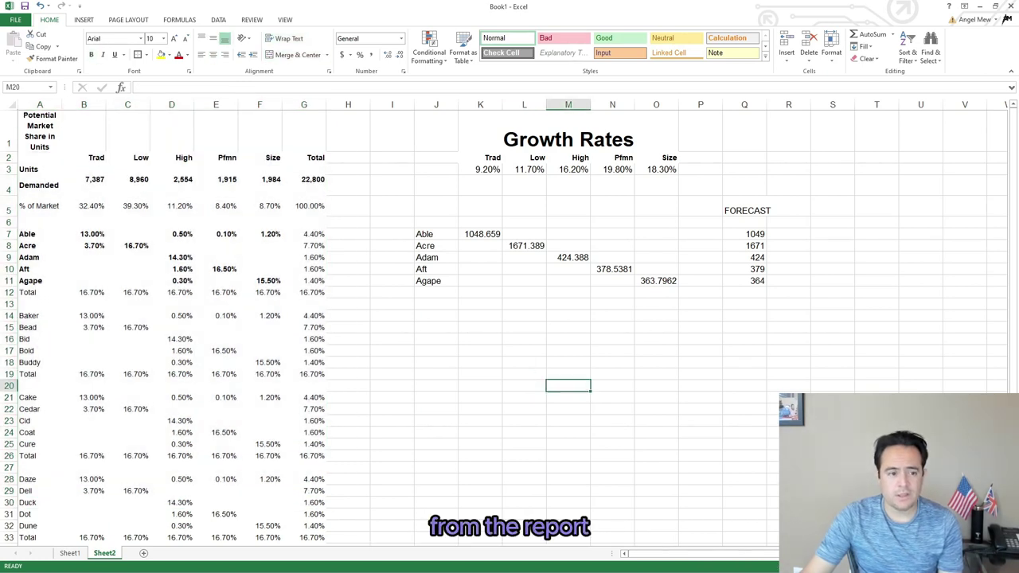
- Format the growth rate percentages in K3:O3 as bold at font size 12
{"action": "left_click", "coordinate": [481, 170]}
{"action": "left_click_drag", "start_coordinate": [480, 169], "coordinate": [656, 169]}
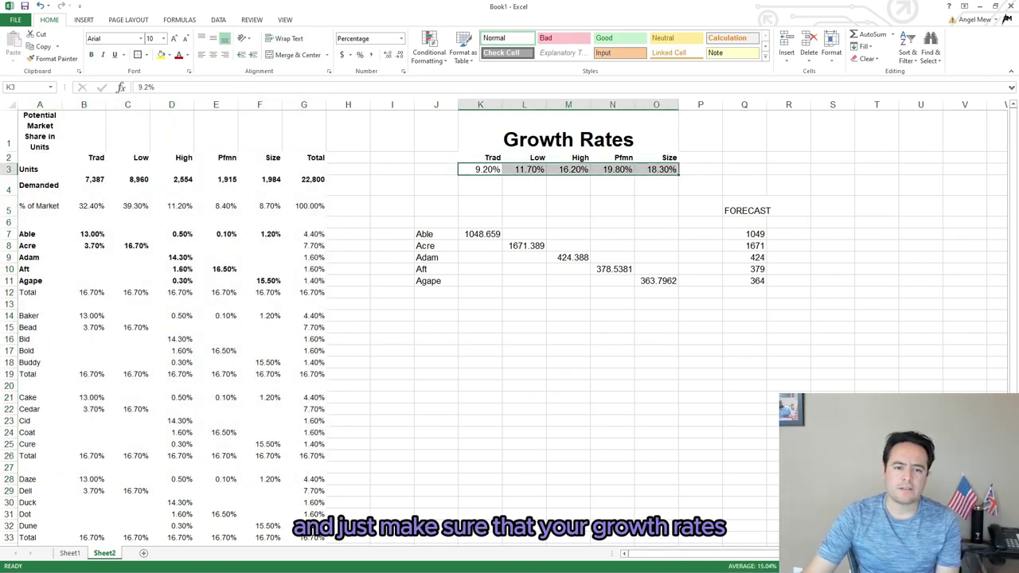
{"action": "left_click", "coordinate": [173, 38]}
{"action": "left_click", "coordinate": [173, 39]}
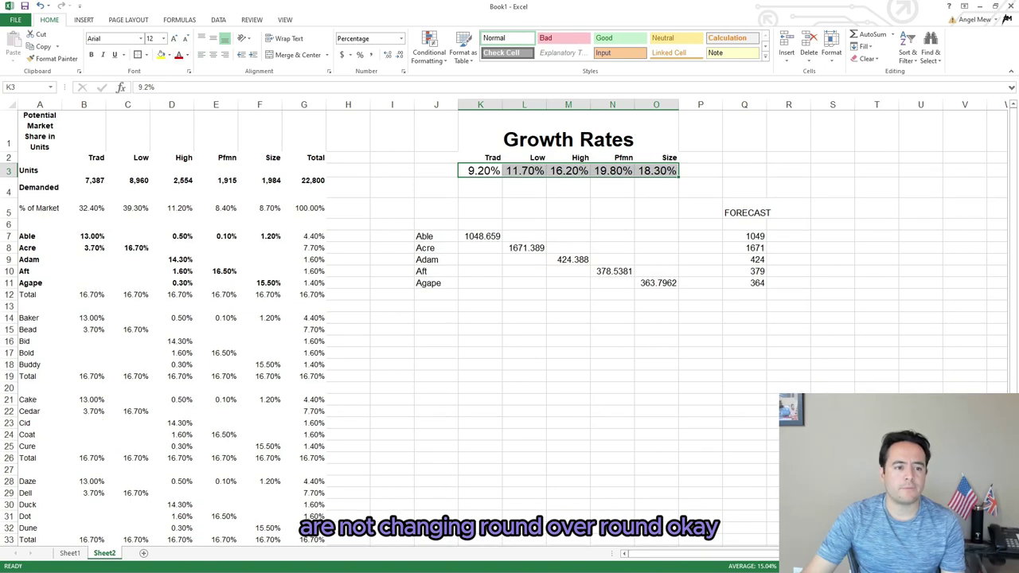
{"action": "left_click", "coordinate": [92, 55]}
{"action": "left_click", "coordinate": [569, 411]}
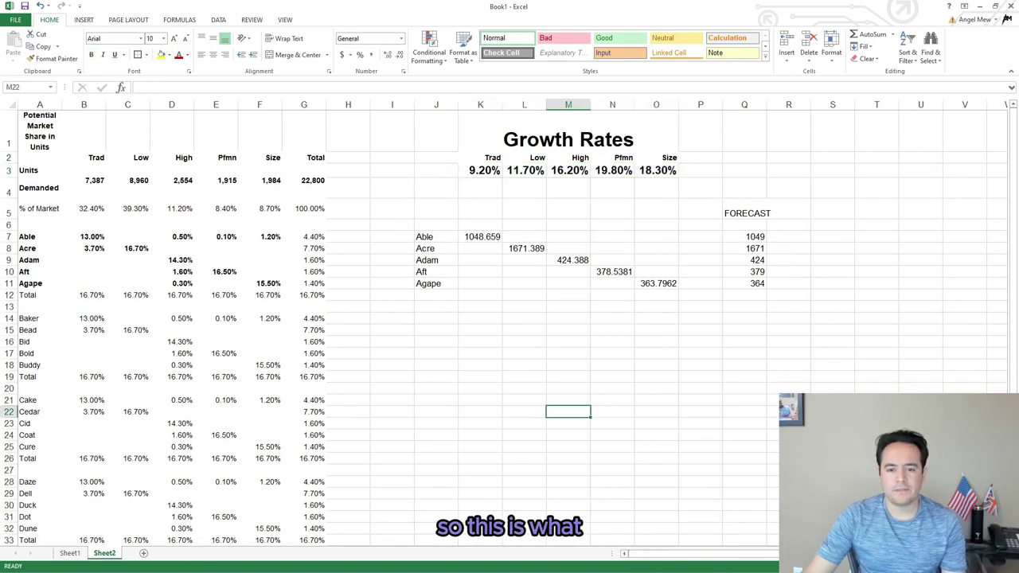
{"action": "left_click_drag", "start_coordinate": [744, 212], "coordinate": [744, 294]}
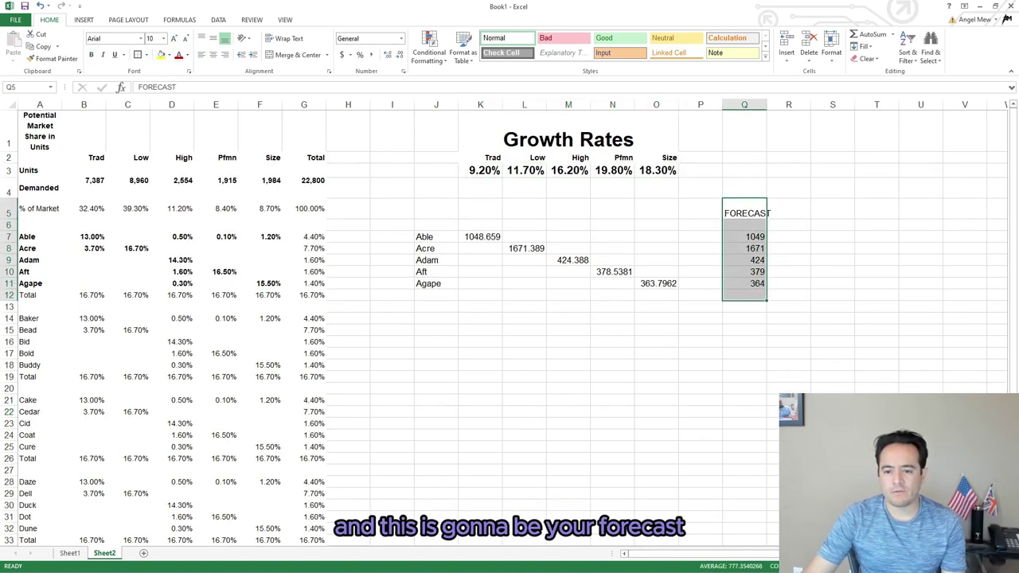
{"action": "left_click", "coordinate": [569, 377]}
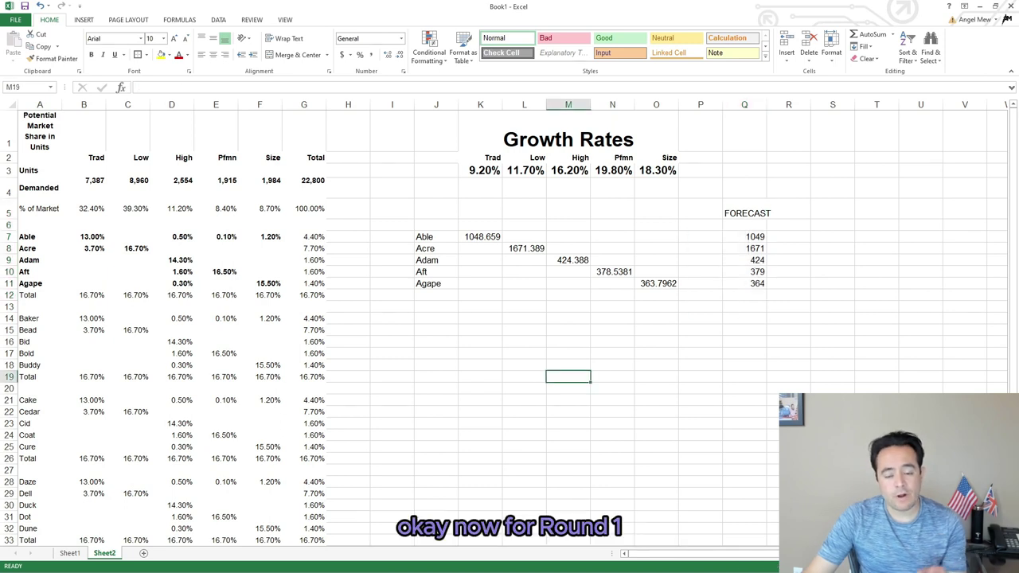